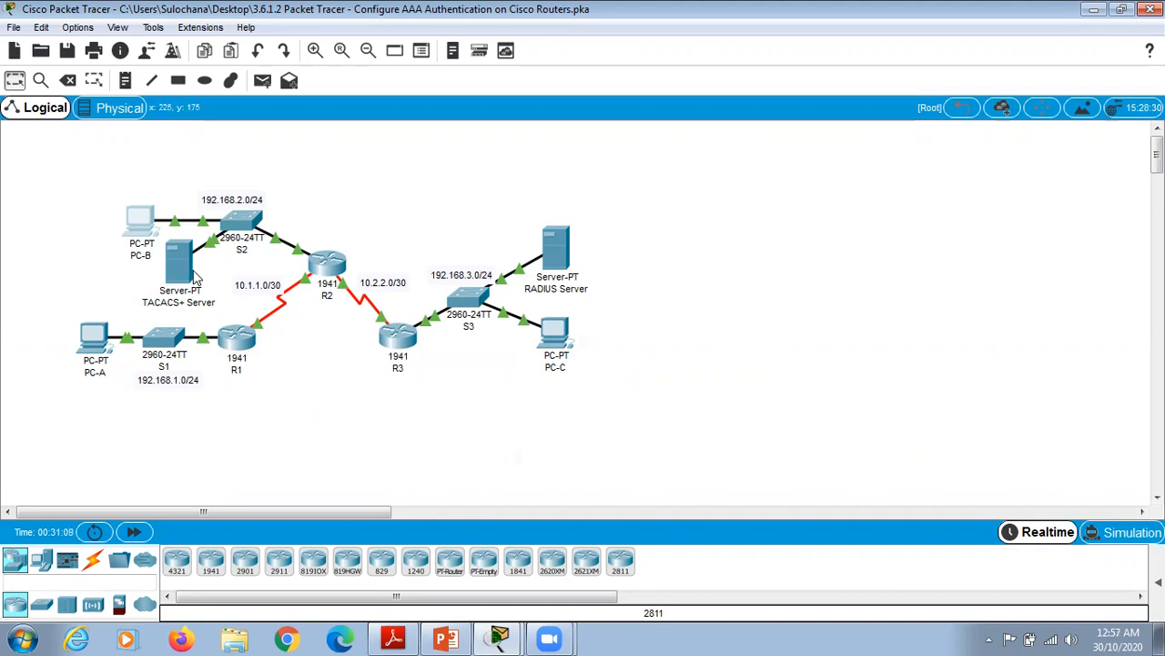
{"action": "mouse_move", "coordinate": [194, 278]}
{"action": "left_click", "coordinate": [553, 266]}
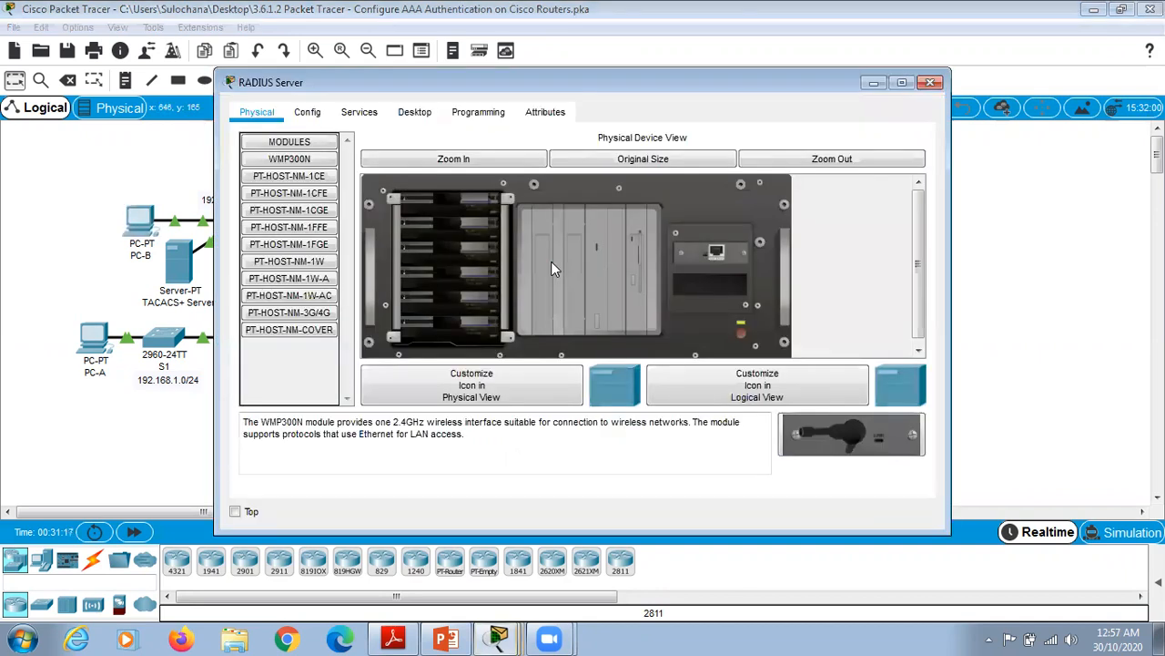
{"action": "left_click", "coordinate": [874, 83]}
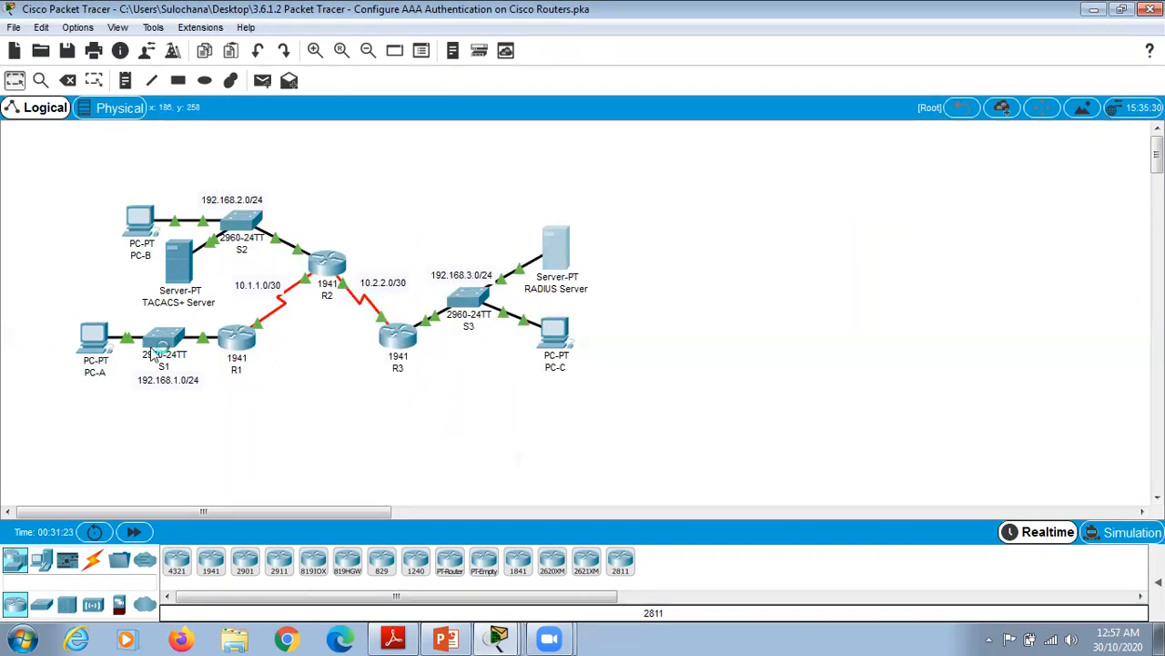
Step: From PC-A's command prompt, ping 192.168.2.3 and 192.168.3.3, then close PC-A
{"action": "mouse_move", "coordinate": [90, 344]}
{"action": "mouse_move", "coordinate": [567, 345]}
{"action": "left_click", "coordinate": [91, 341]}
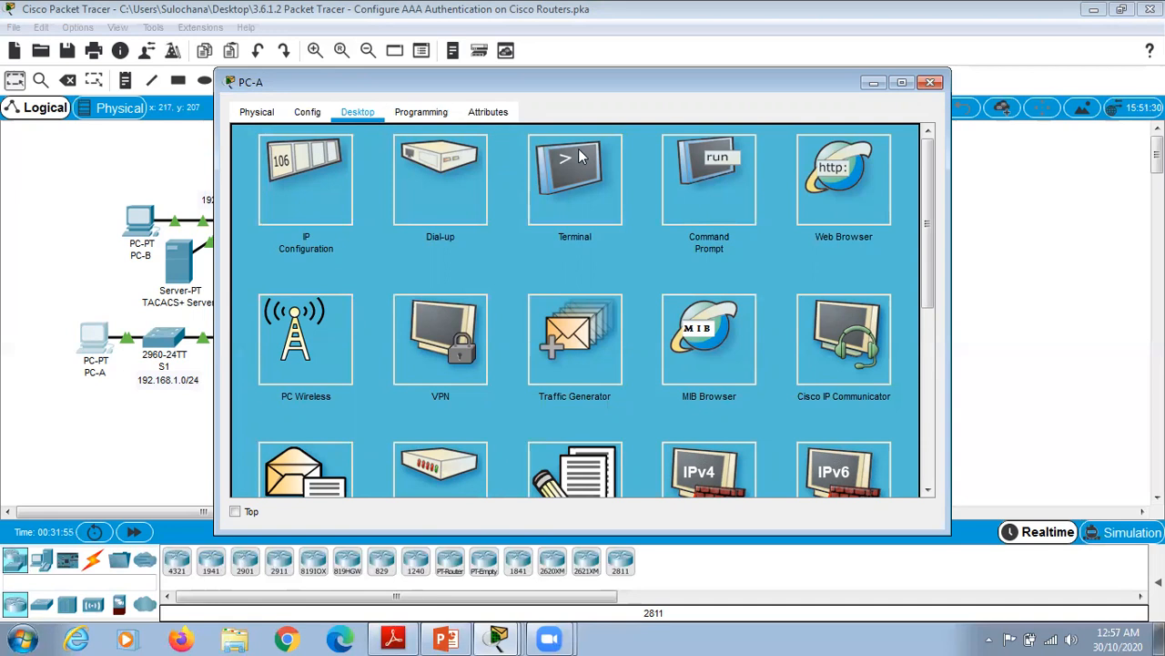
{"action": "left_click", "coordinate": [715, 184]}
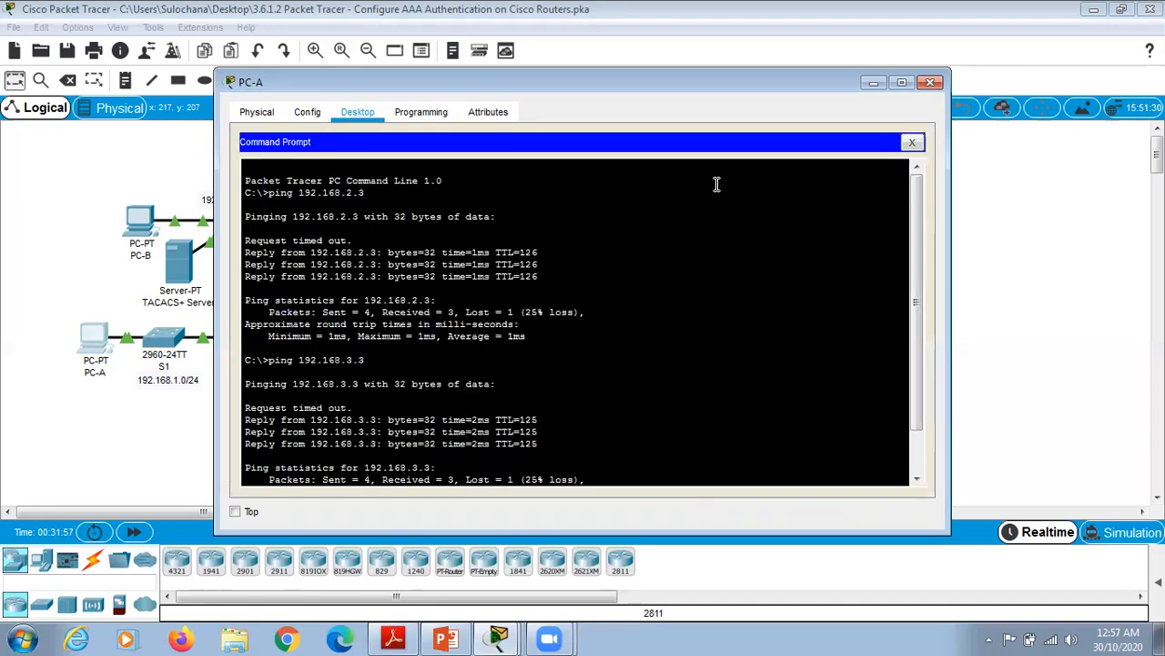
{"action": "left_click_drag", "start_coordinate": [917, 243], "coordinate": [296, 515]}
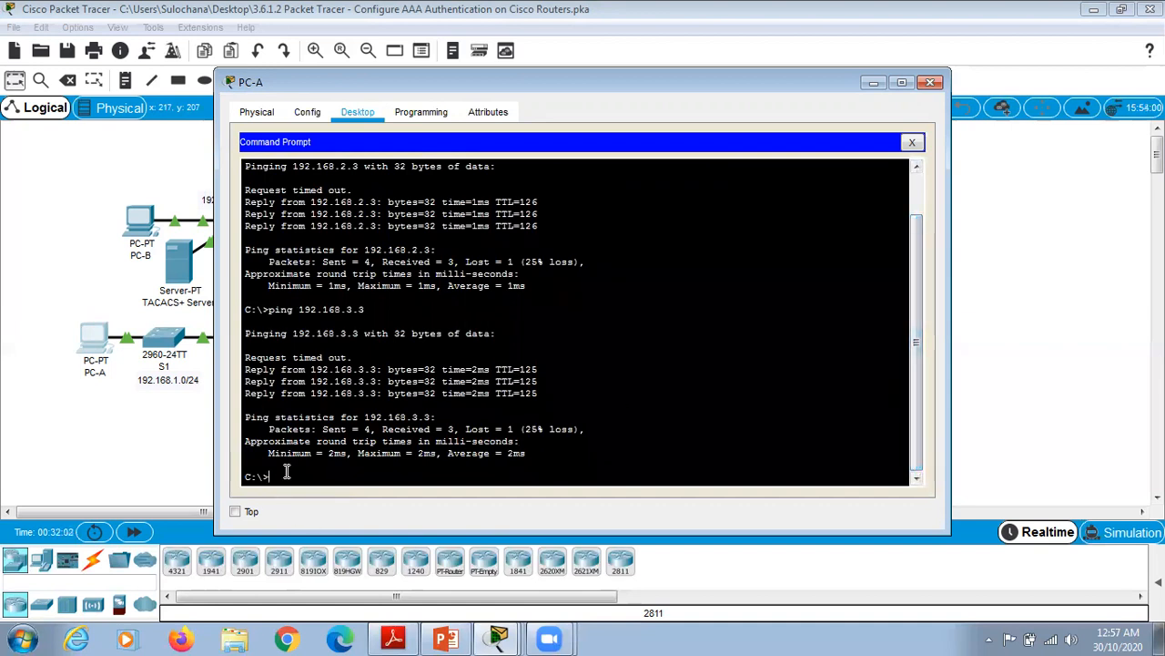
{"action": "type", "text": "ing 192.168.2.3"}
{"action": "key", "text": "Return"}
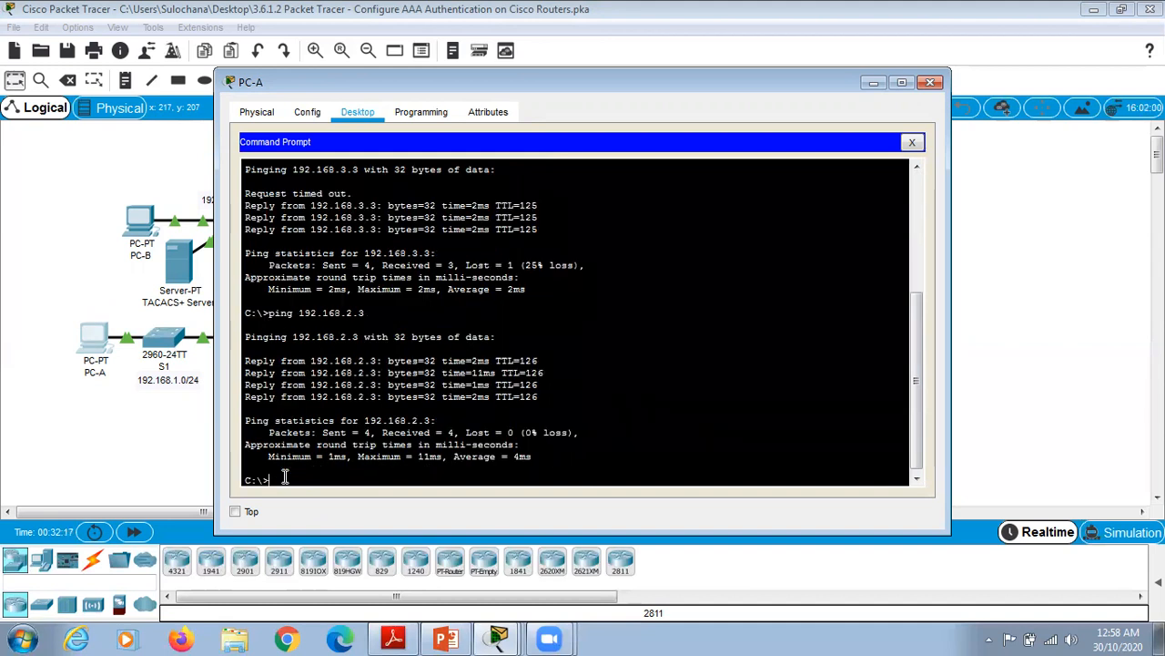
{"action": "type", "text": "ping 1"}
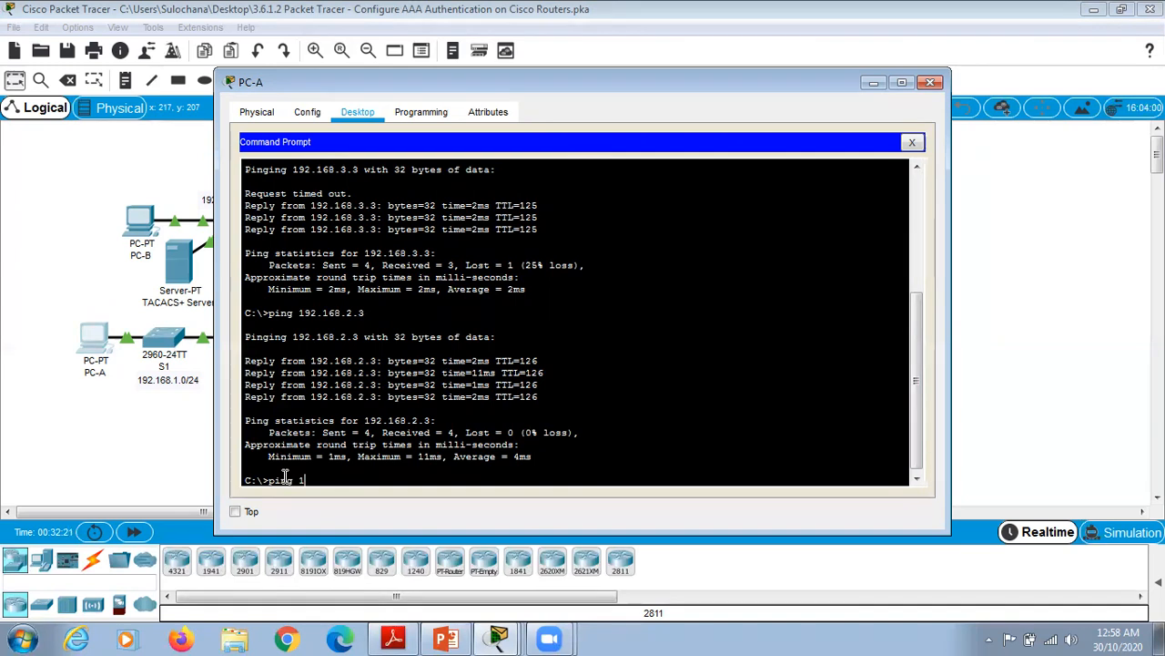
{"action": "type", "text": "92.168.3.3"}
{"action": "key", "text": "Return"}
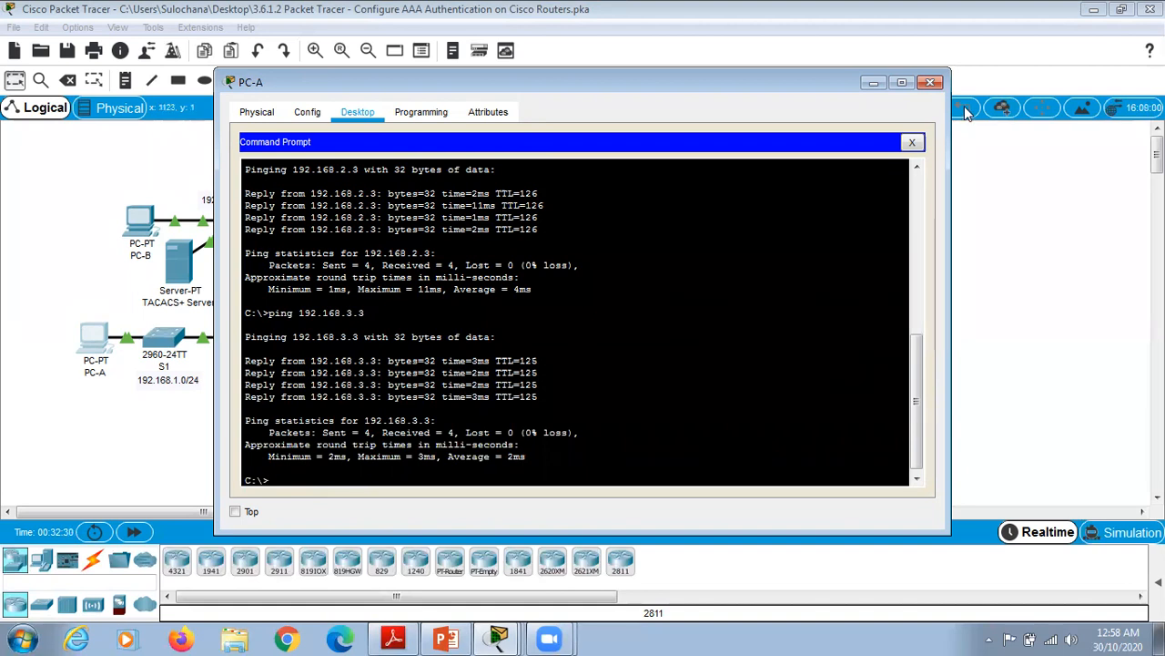
{"action": "left_click", "coordinate": [930, 84]}
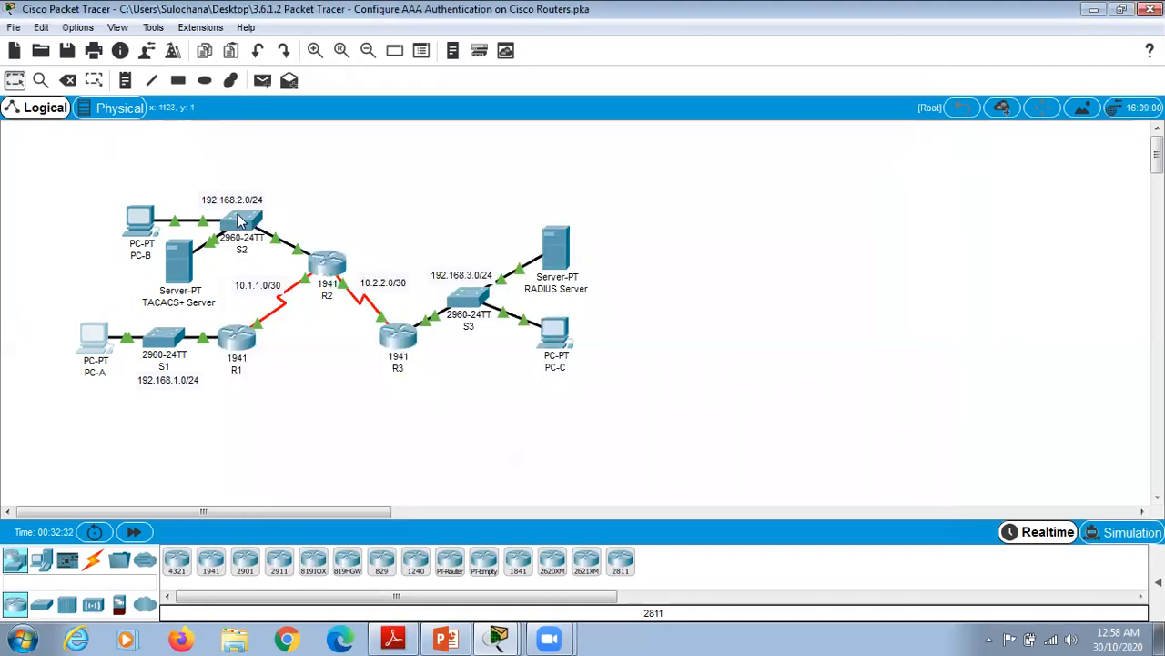
Step: Ping 192.168.3.3 from PC-B's command prompt for four replies, then close PC-B
{"action": "left_click", "coordinate": [137, 223]}
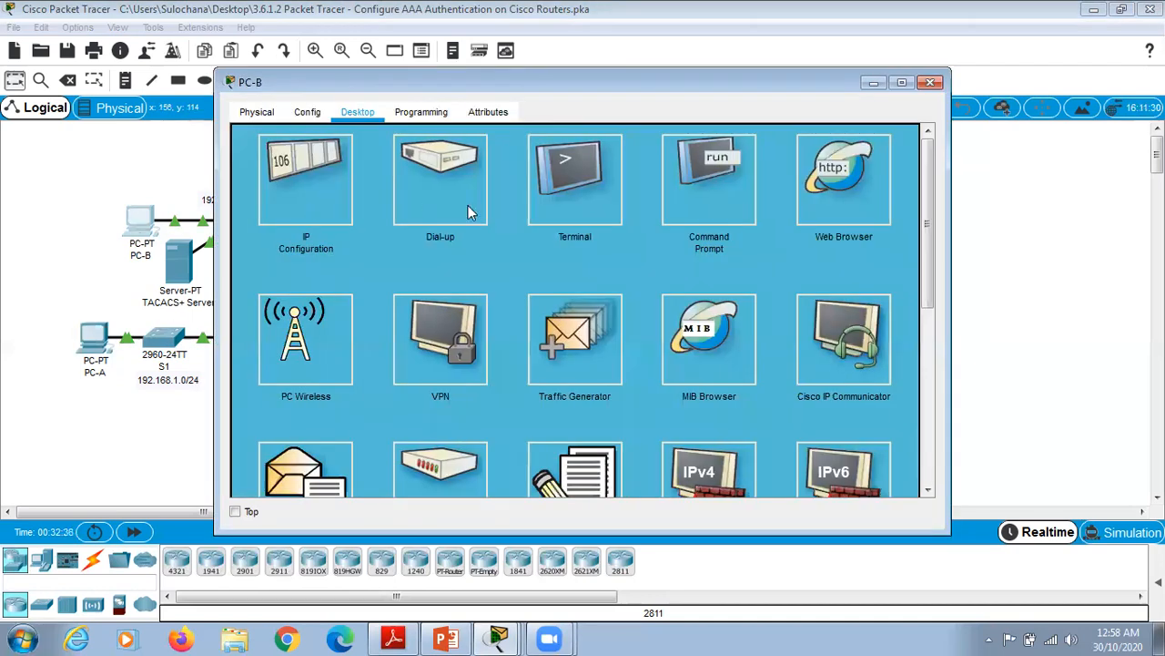
{"action": "left_click", "coordinate": [708, 178]}
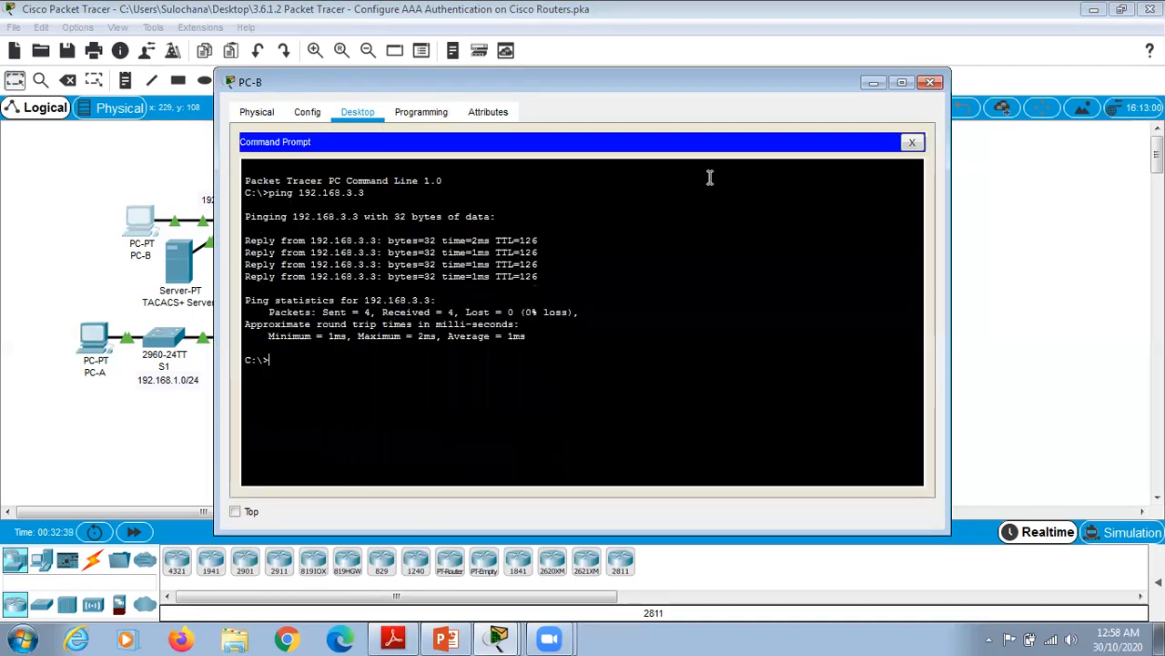
{"action": "type", "text": "ping"}
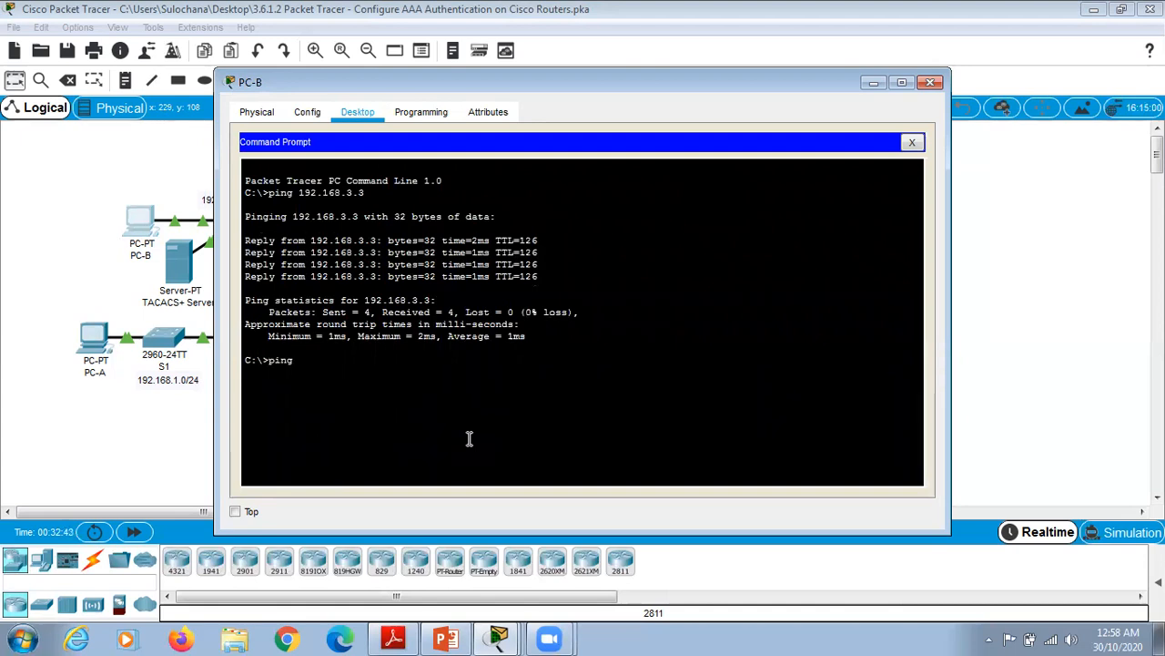
{"action": "type", "text": " 192.168.3.3"}
{"action": "key", "text": "Return"}
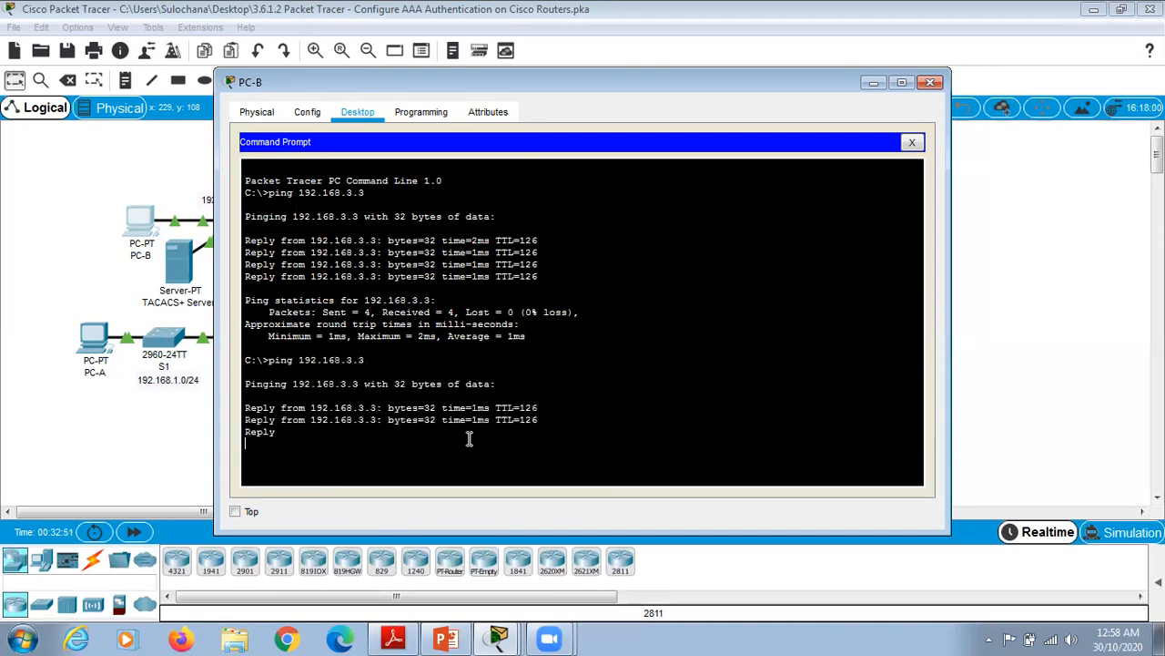
{"action": "left_click", "coordinate": [929, 82]}
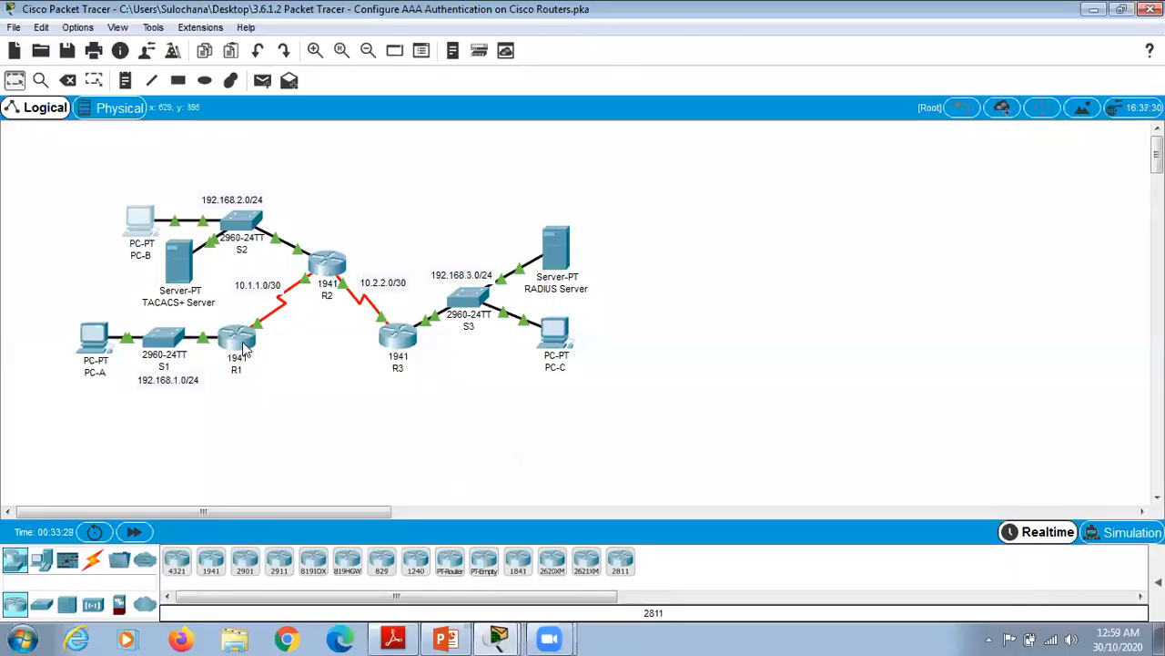
Step: Open R1's CLI and enter privileged mode with enable and its password
{"action": "mouse_move", "coordinate": [239, 344]}
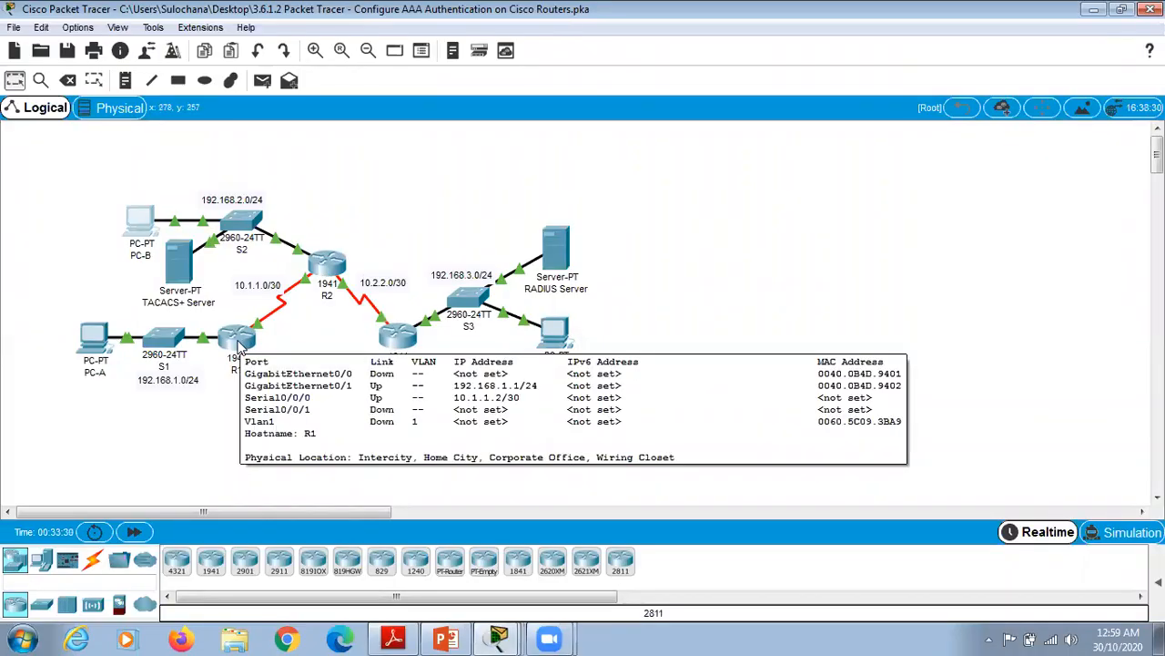
{"action": "left_click", "coordinate": [238, 344]}
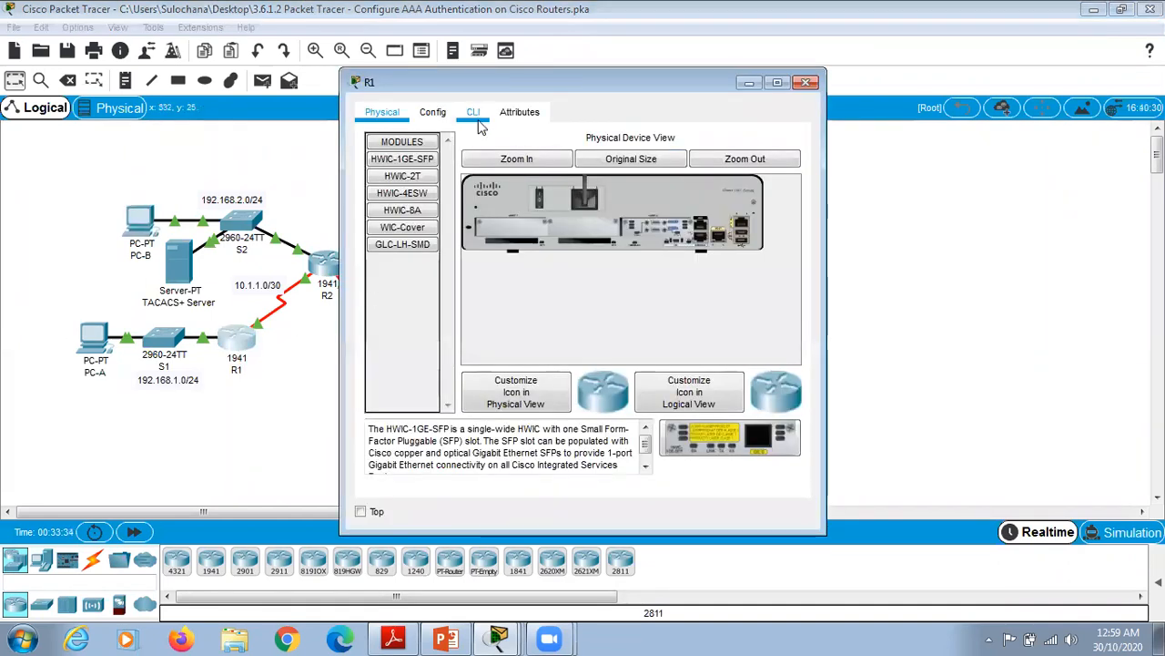
{"action": "left_click", "coordinate": [475, 113]}
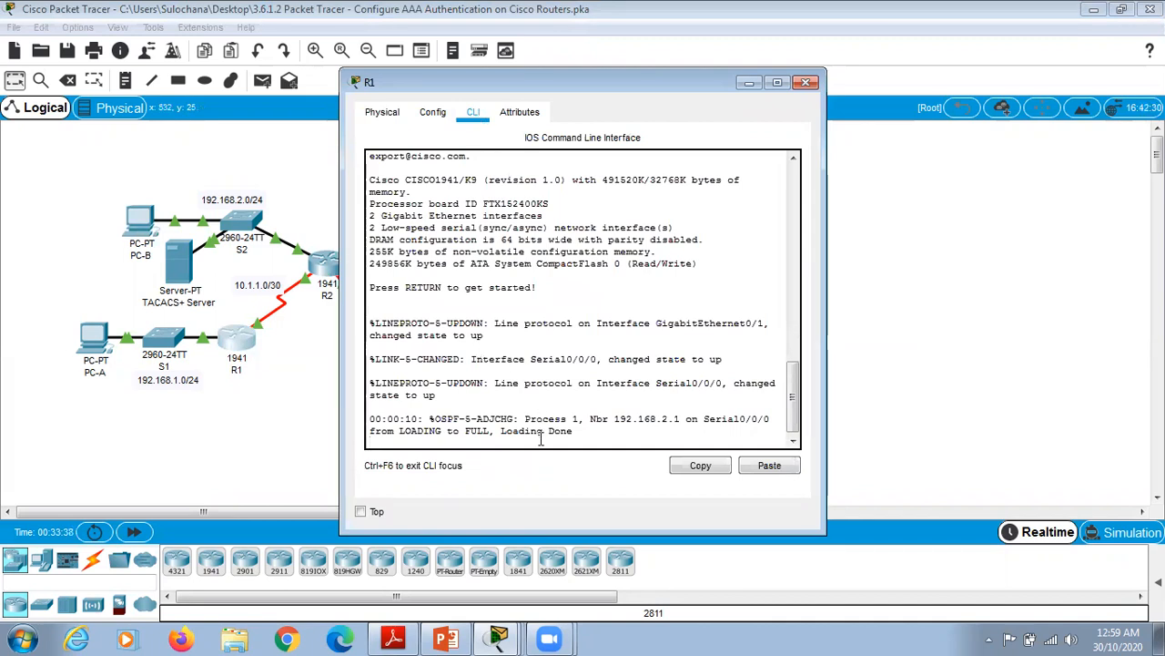
{"action": "key", "text": "Return"}
{"action": "type", "text": "e"}
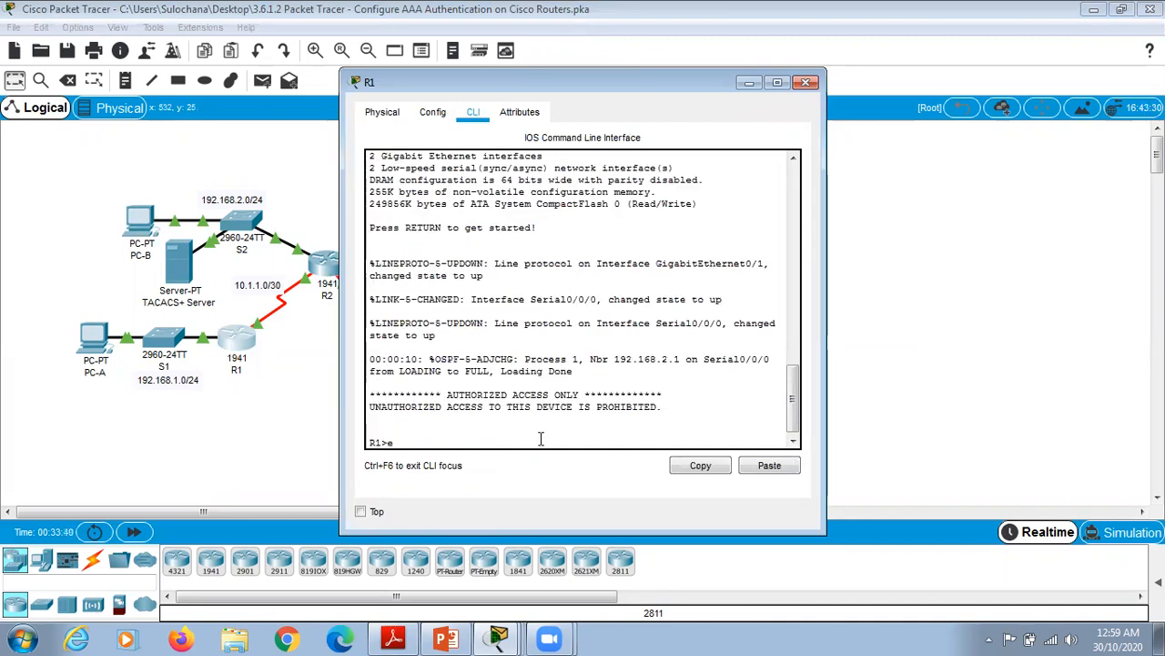
{"action": "type", "text": "nable"}
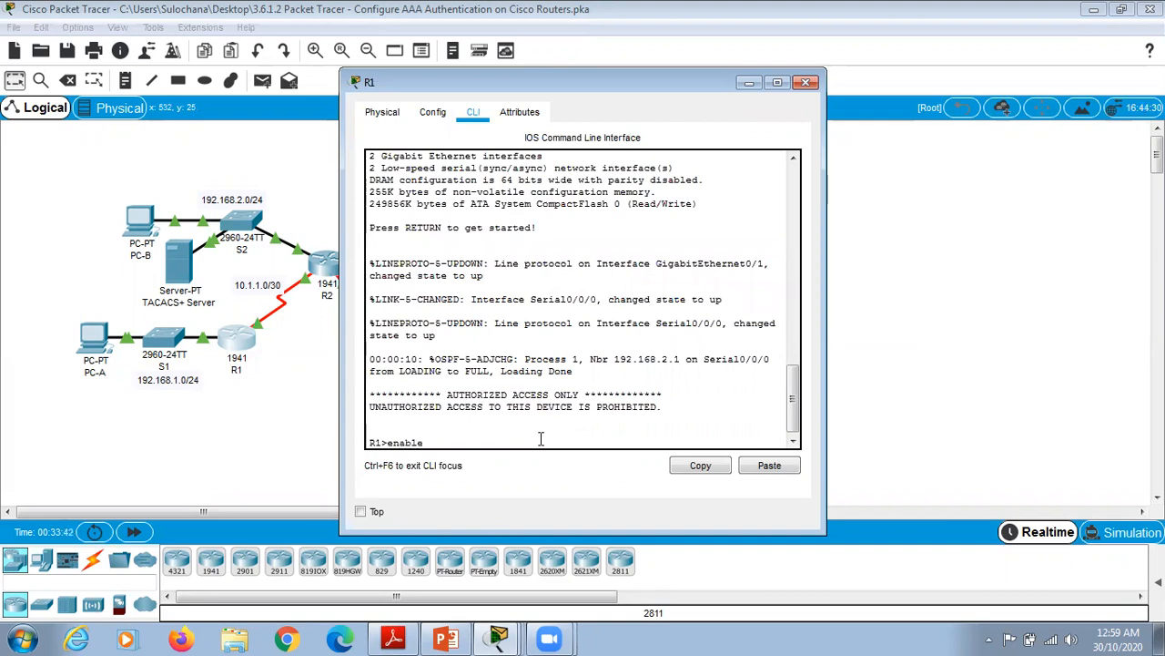
{"action": "key", "text": "Return"}
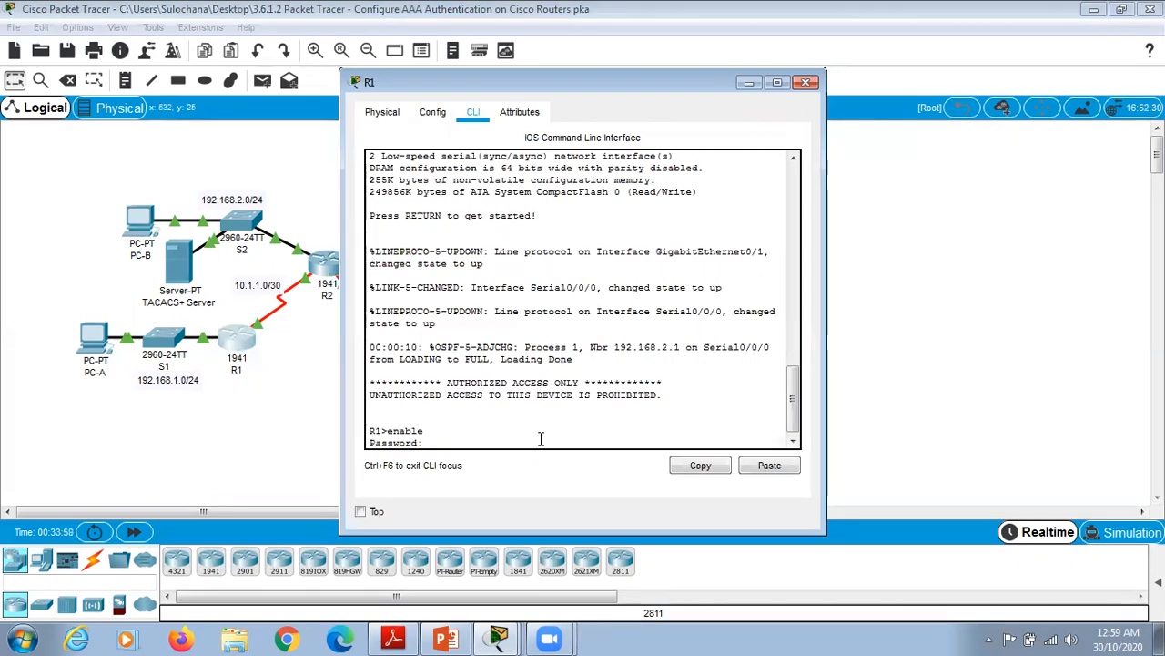
{"action": "key", "text": "Return"}
Step: Enter config terminal on R1 and start typing the local admin username and secret command
{"action": "type", "text": "config"}
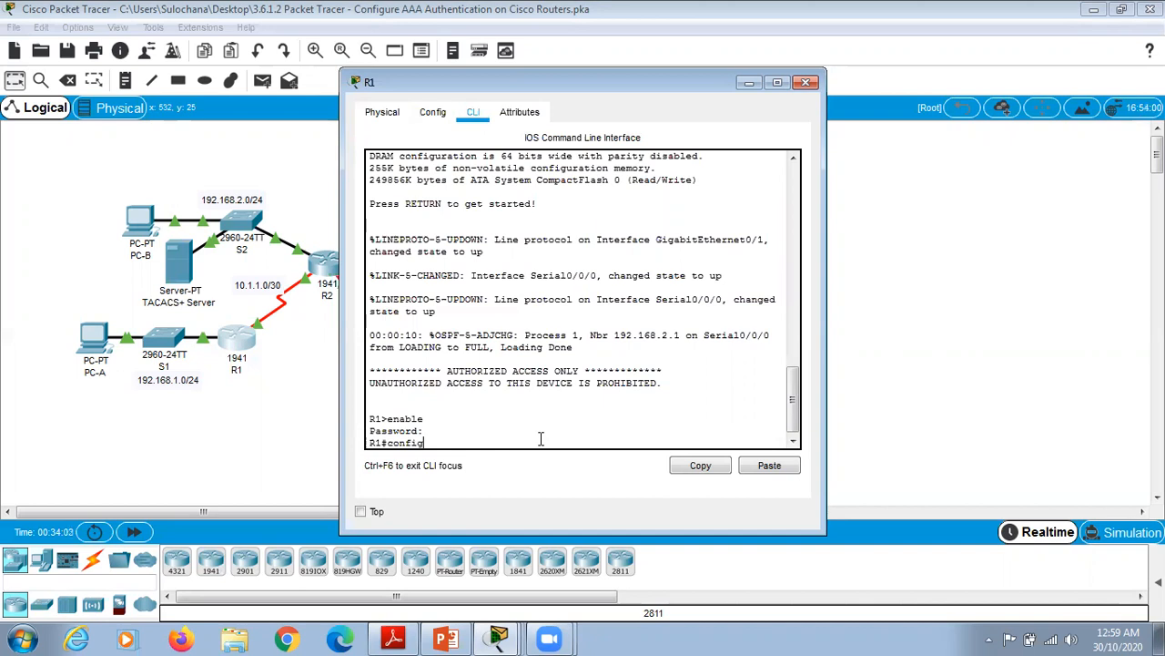
{"action": "key", "text": "Return"}
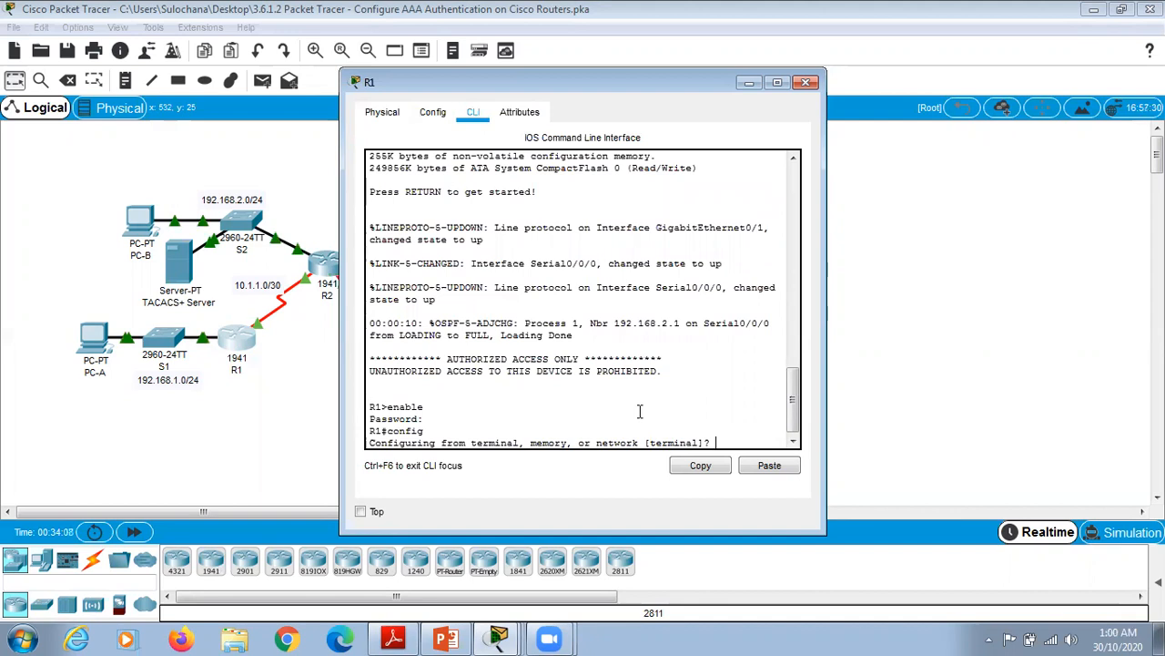
{"action": "type", "text": "termina"}
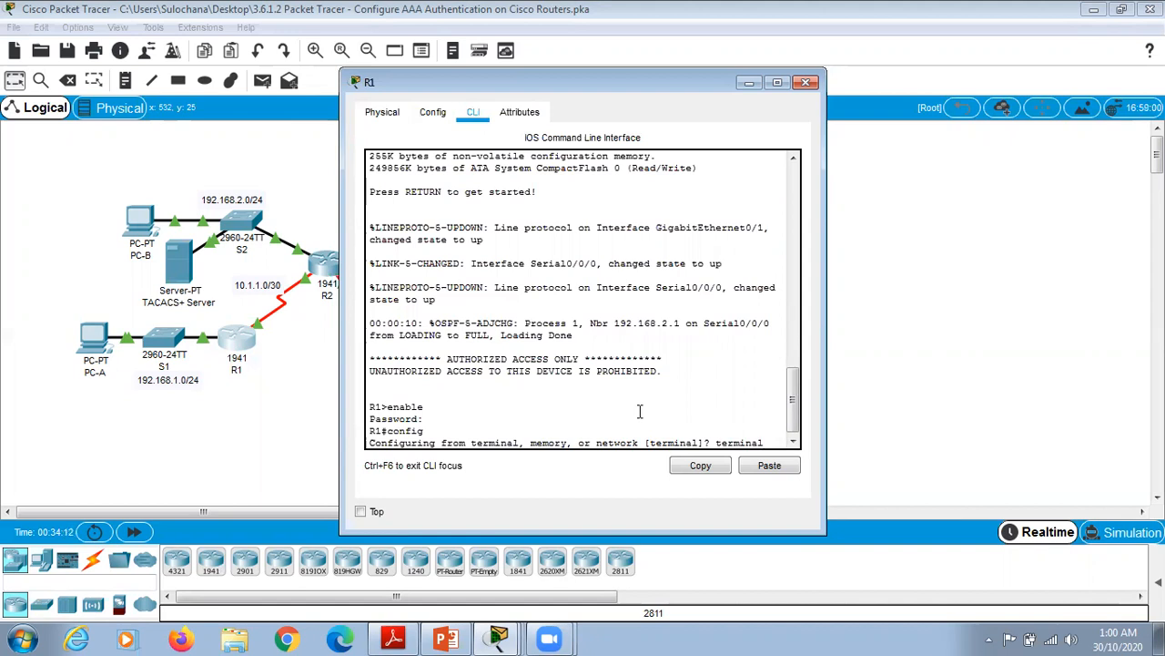
{"action": "type", "text": "l"}
{"action": "key", "text": "Return"}
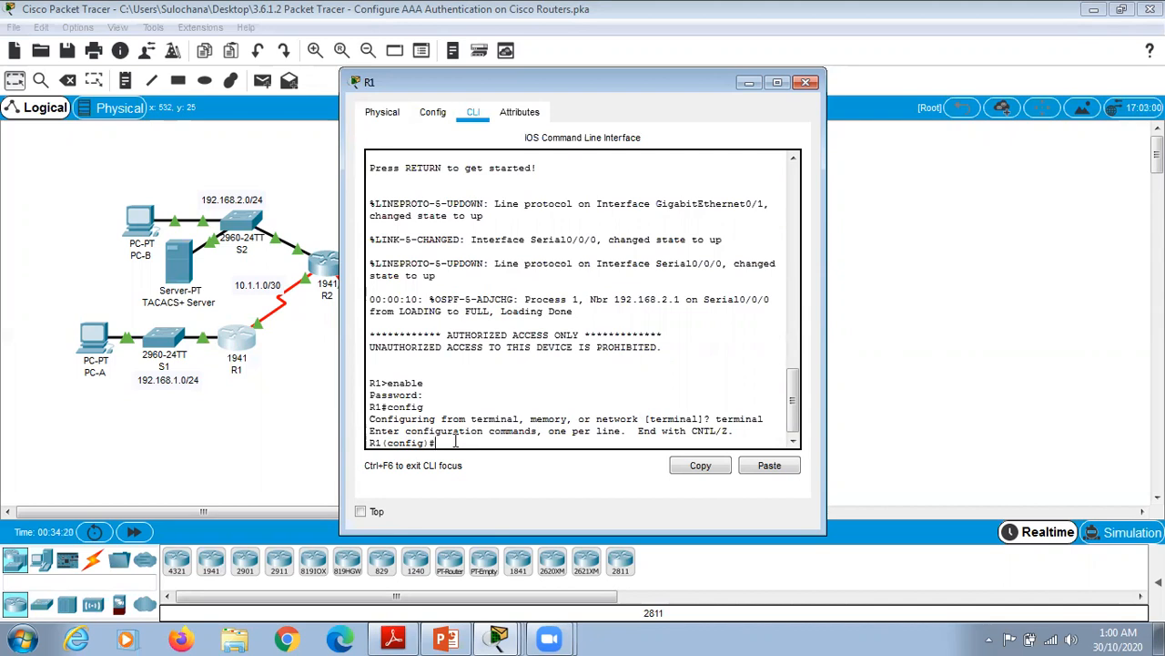
{"action": "type", "text": "username Admin"}
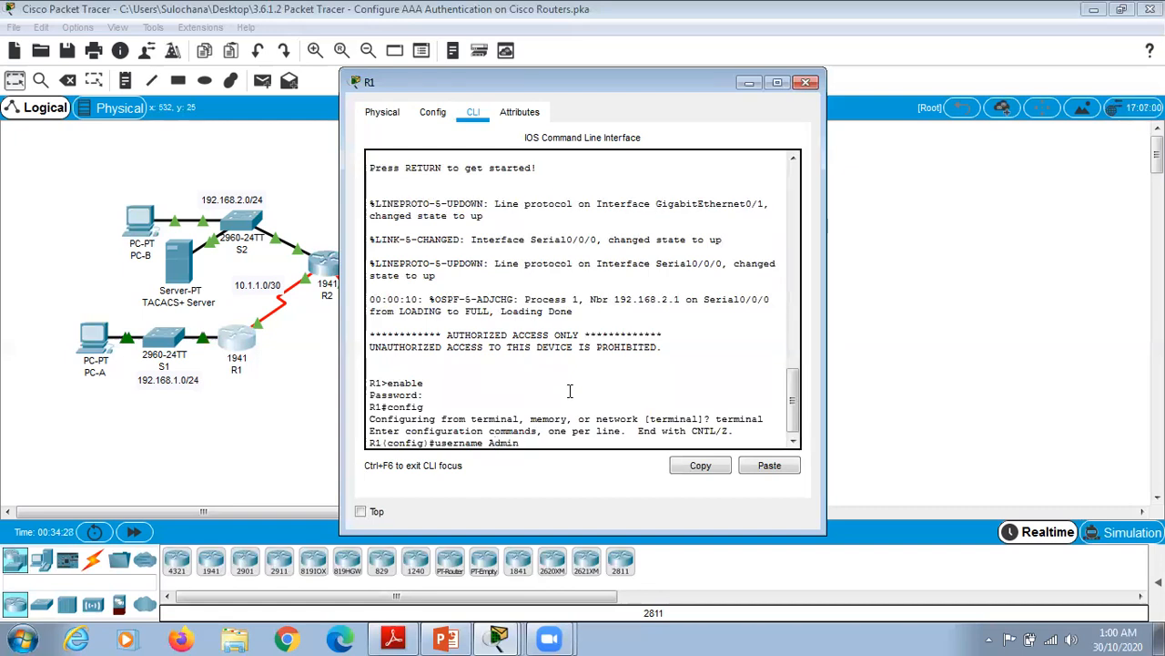
{"action": "type", "text": "1 secre"}
{"action": "type", "text": "t"}
{"action": "type", "text": " admi"}
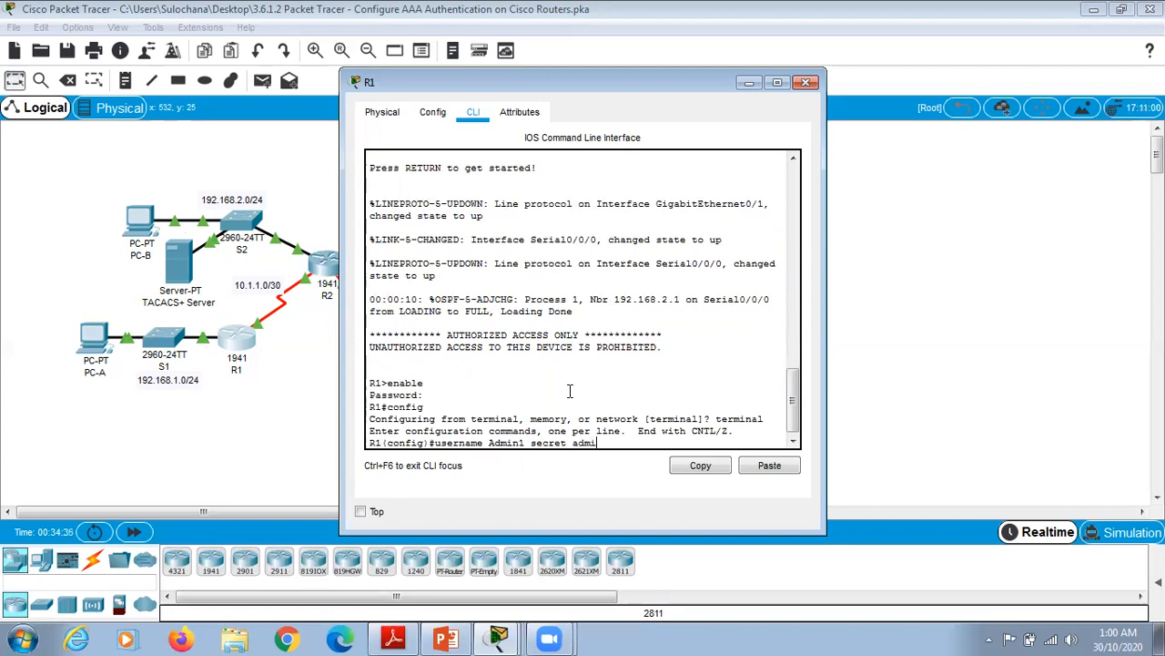
{"action": "type", "text": "n1pa55"}
Step: Create R1's local admin user with a secret password and enable aaa new-model
{"action": "key", "text": "Return"}
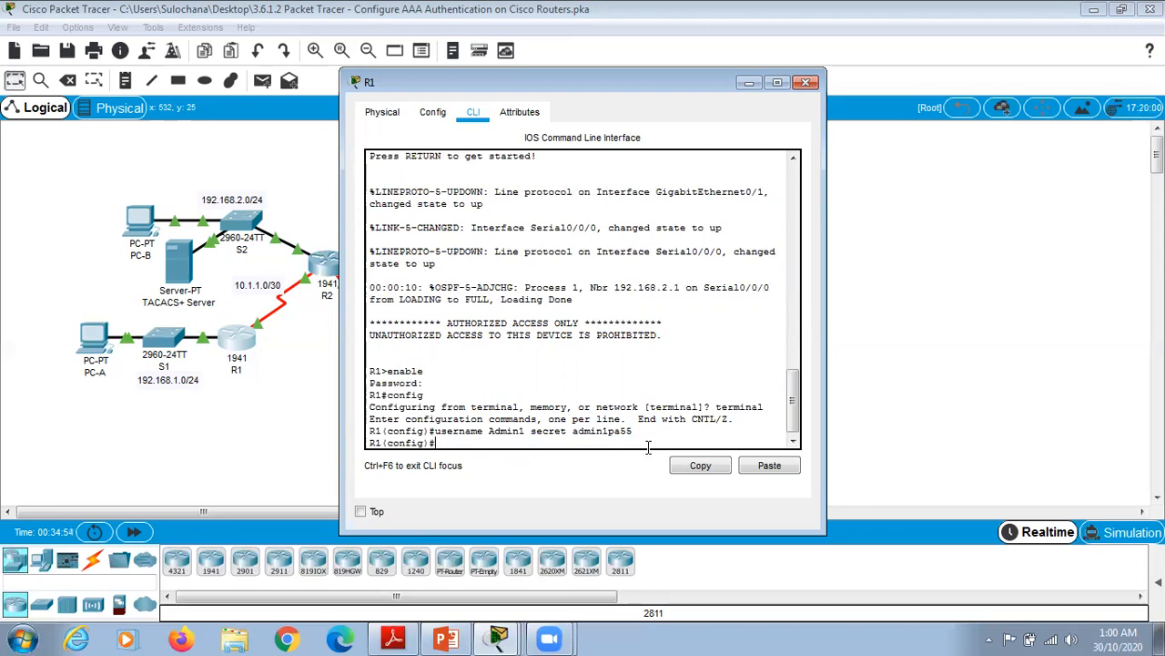
{"action": "type", "text": "aaa new-model"}
{"action": "key", "text": "Return"}
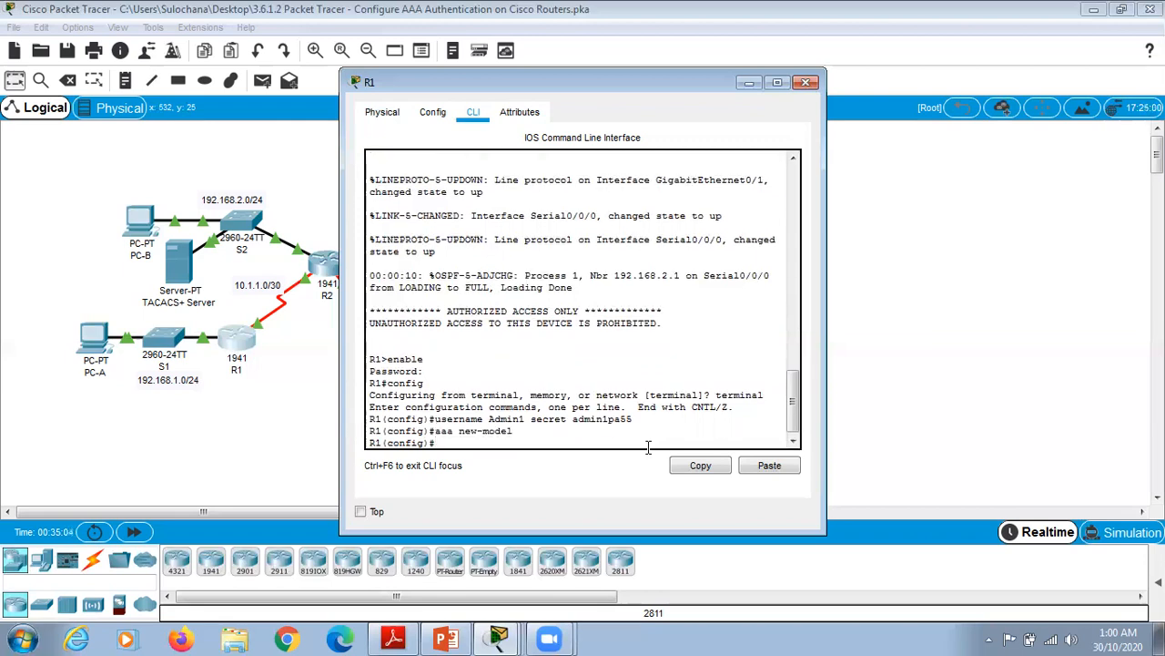
Step: Apply 'aaa authentication login default local' and set line console 0 to 'login authentication default'
{"action": "left_click", "coordinate": [779, 82]}
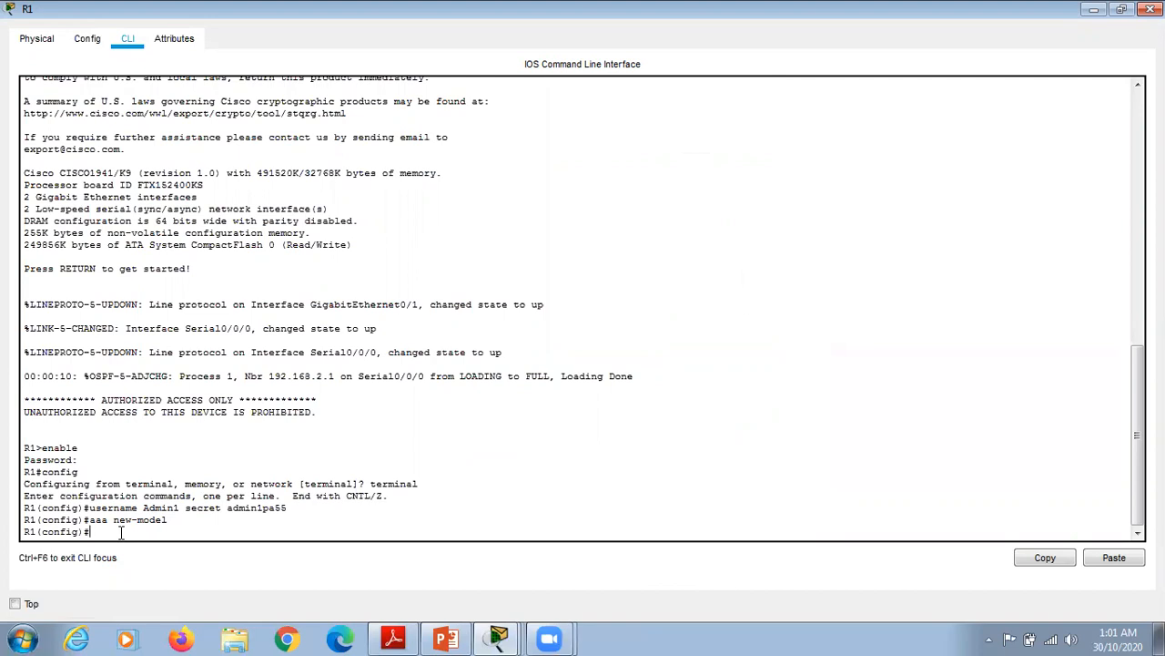
{"action": "type", "text": "aaa authentication login default local"}
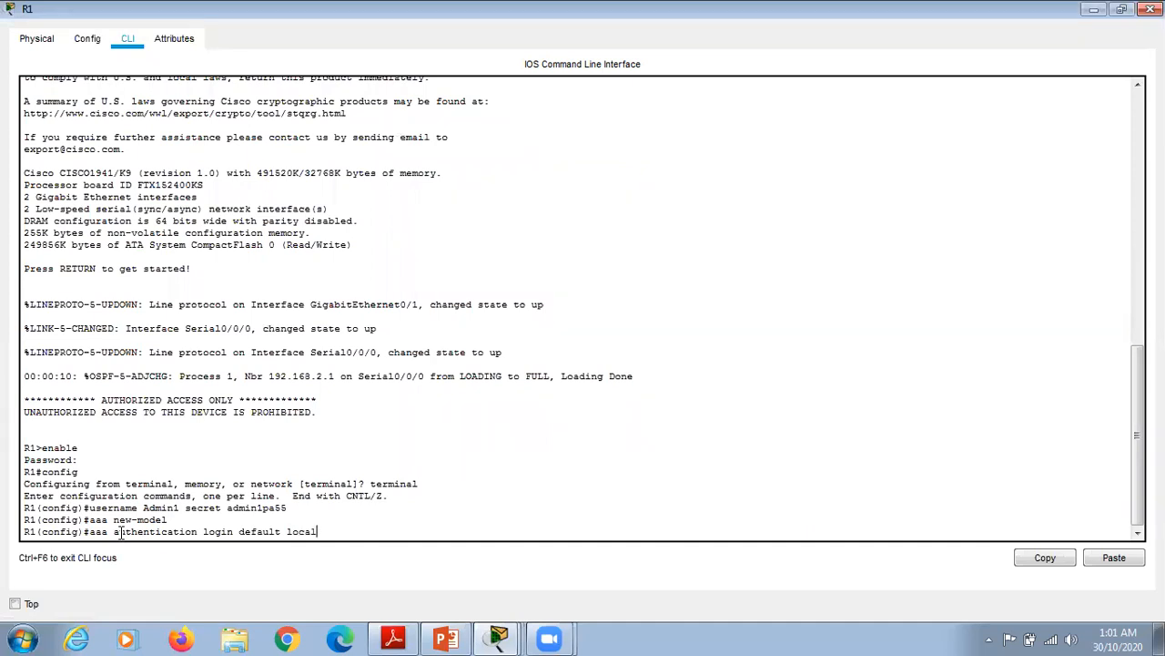
{"action": "key", "text": "Return"}
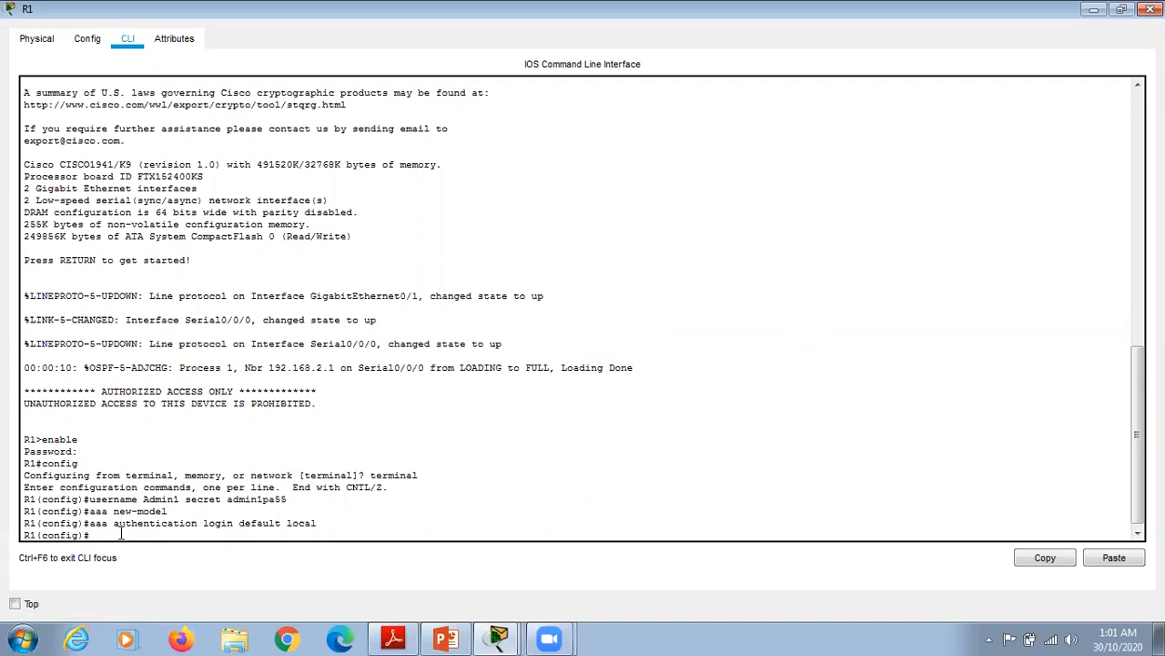
{"action": "type", "text": "line console 0"}
{"action": "key", "text": "Return"}
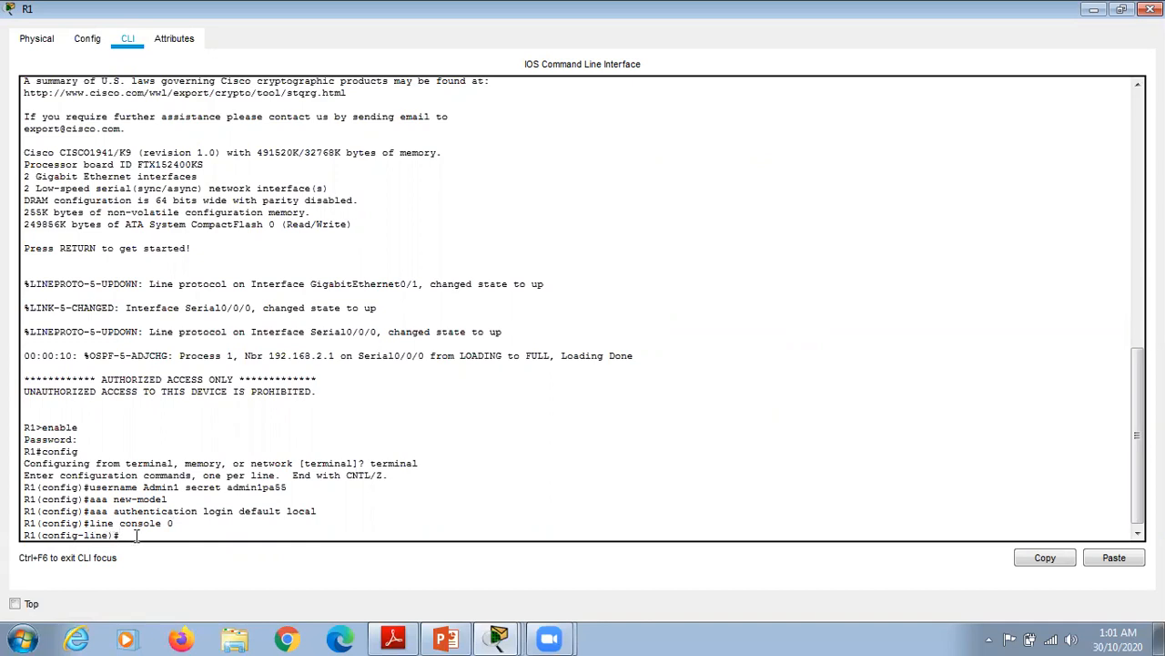
{"action": "type", "text": "login authentication d"}
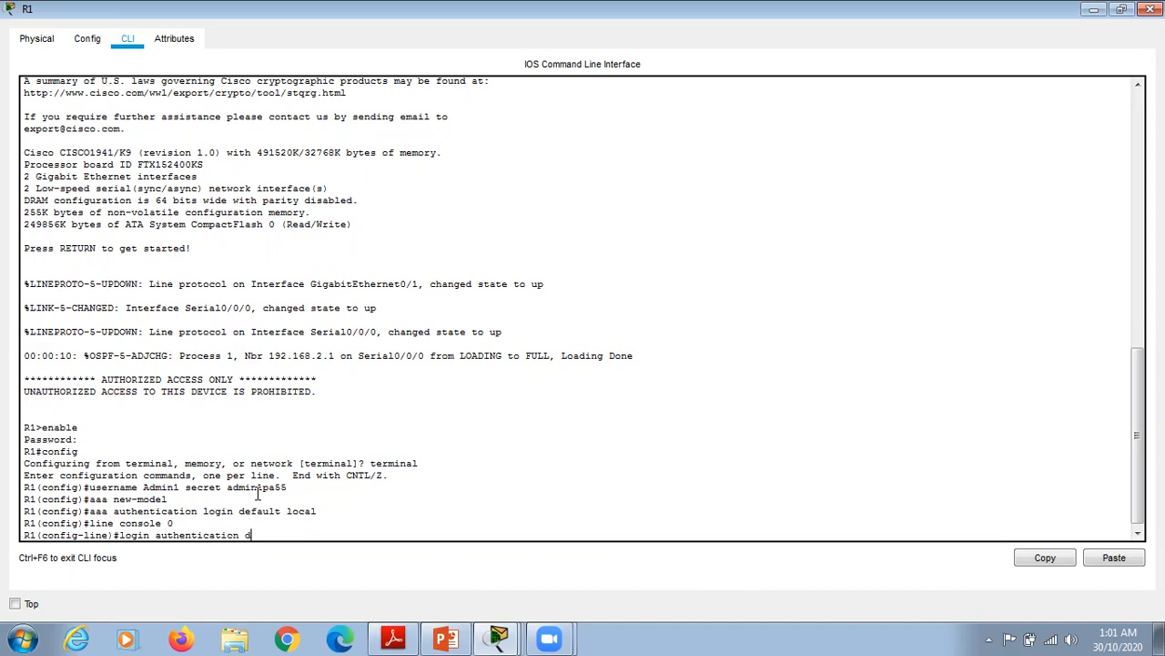
{"action": "type", "text": "efault"}
{"action": "key", "text": "Return"}
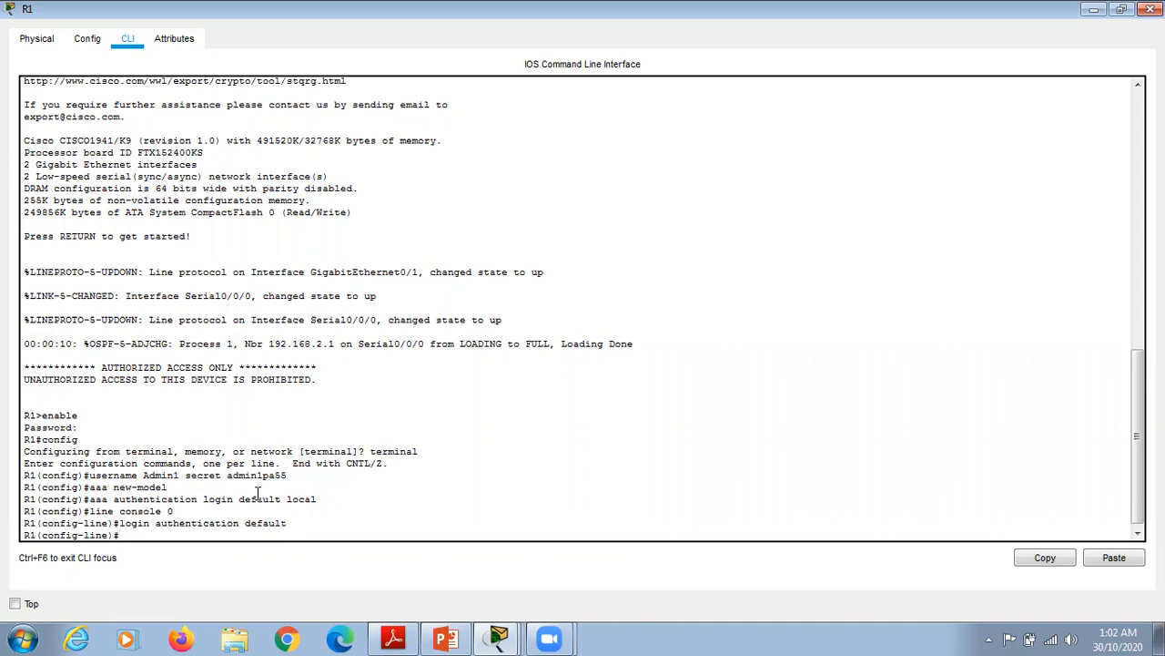
Step: Leave configuration mode with end and log out of R1 with exit
{"action": "type", "text": "end"}
{"action": "key", "text": "Return"}
{"action": "key", "text": "Return"}
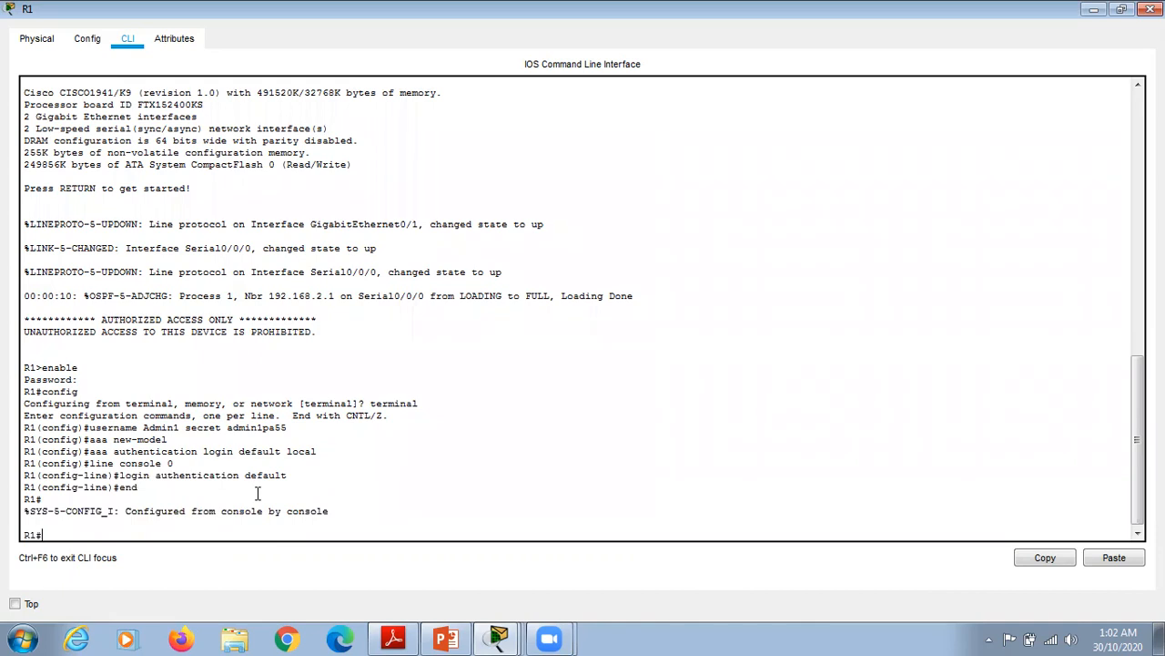
{"action": "type", "text": "exit"}
{"action": "key", "text": "Return"}
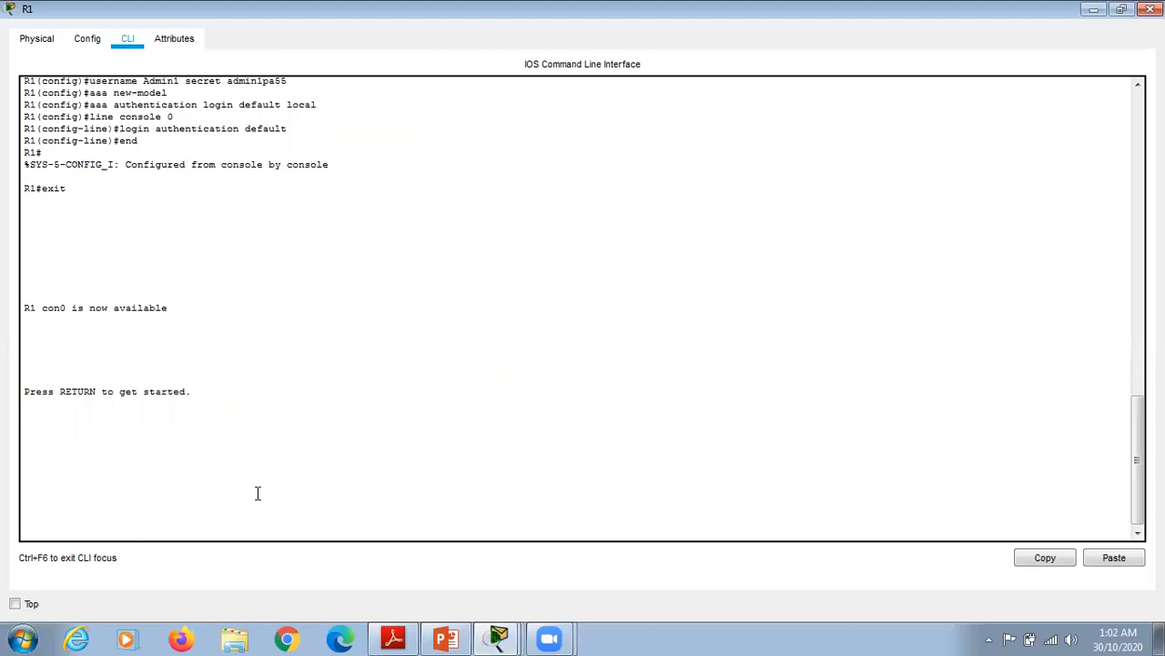
Step: Log back into R1's console with the local admin credentials and enter enable mode
{"action": "key", "text": "Return"}
{"action": "type", "text": "Admin"}
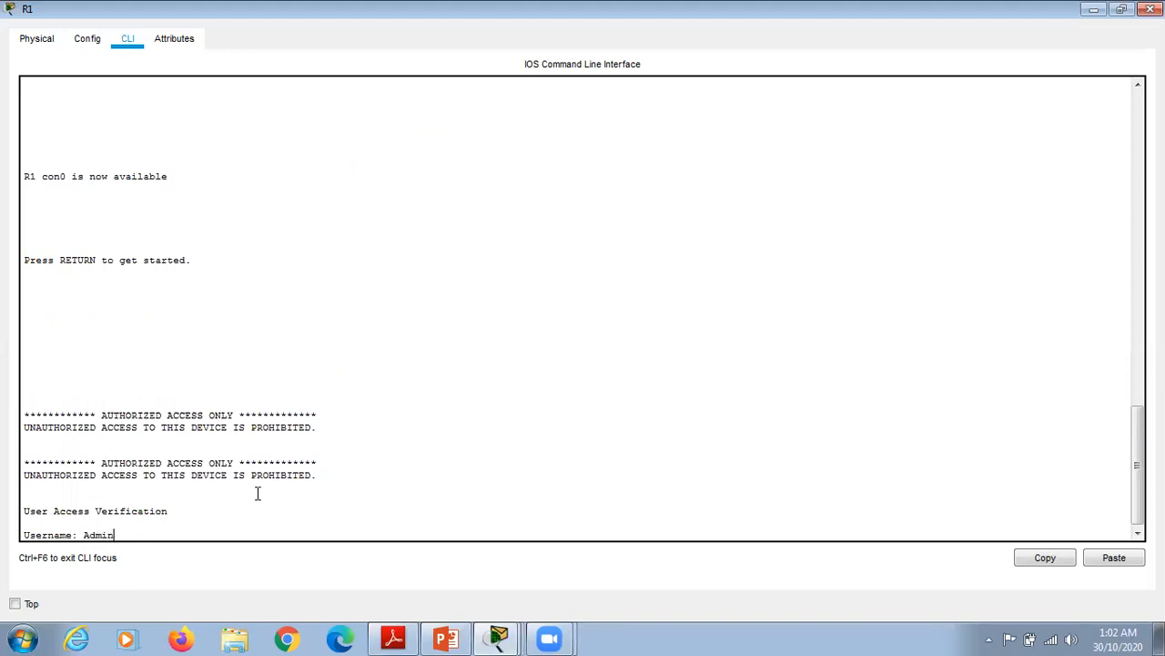
{"action": "type", "text": "1"}
{"action": "key", "text": "Return"}
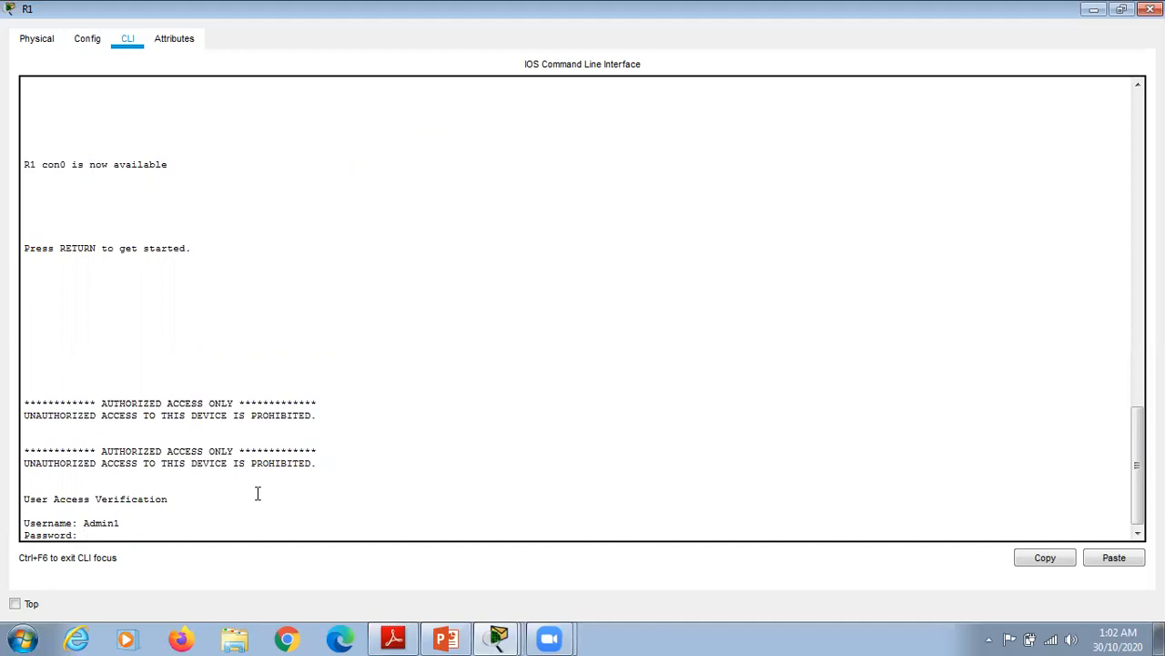
{"action": "key", "text": "Return"}
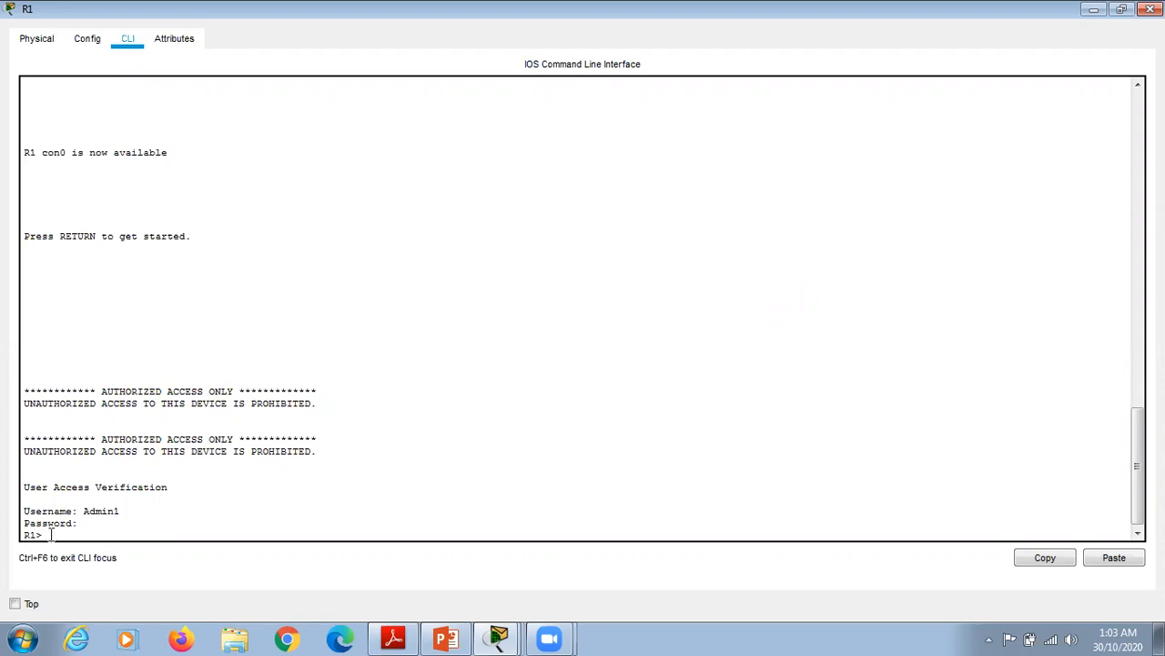
{"action": "type", "text": "enable"}
{"action": "key", "text": "Return"}
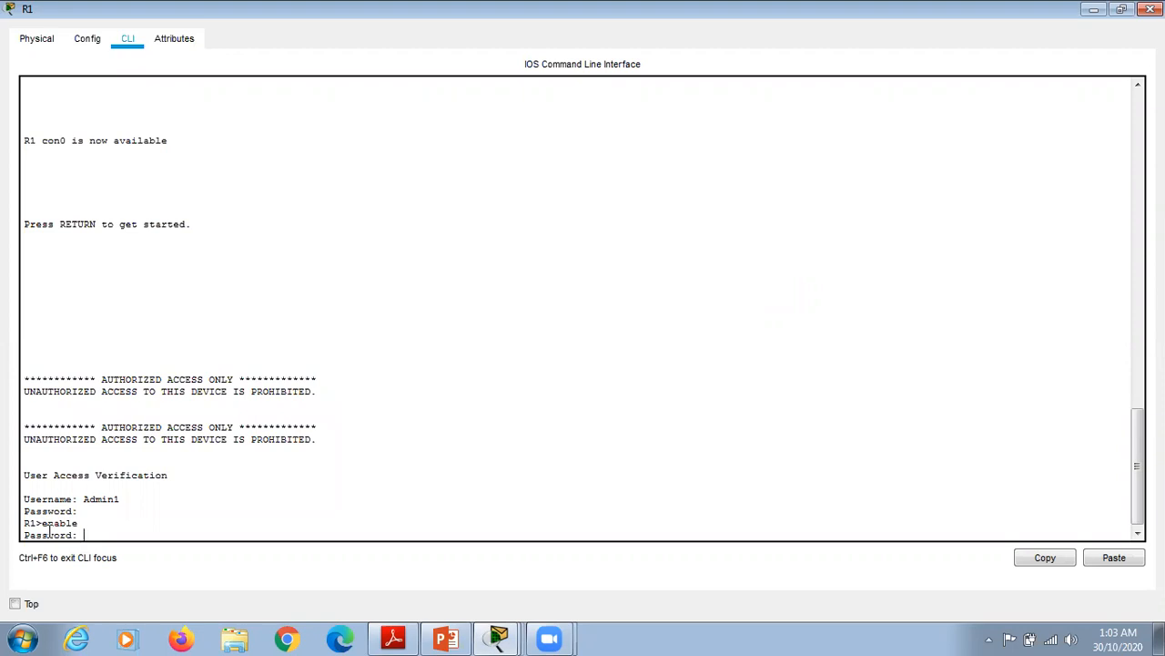
{"action": "key", "text": "Return"}
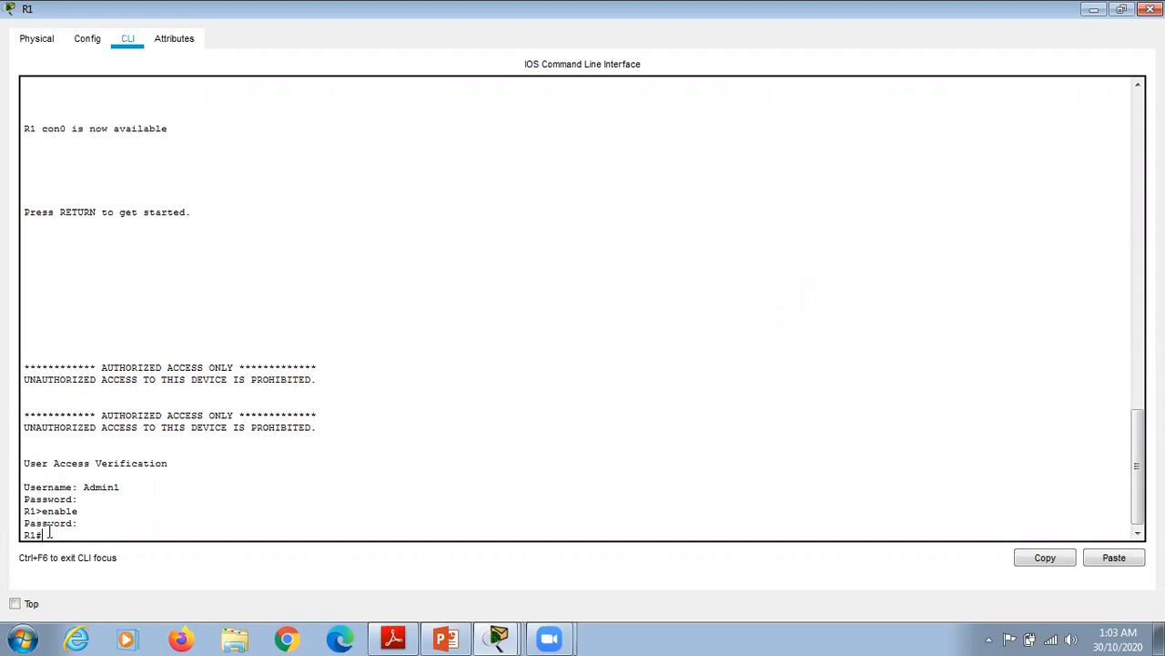
Step: Enter config terminal and set R1's ip domain-name to ccnasecurity.com
{"action": "type", "text": "config"}
{"action": "key", "text": "Return"}
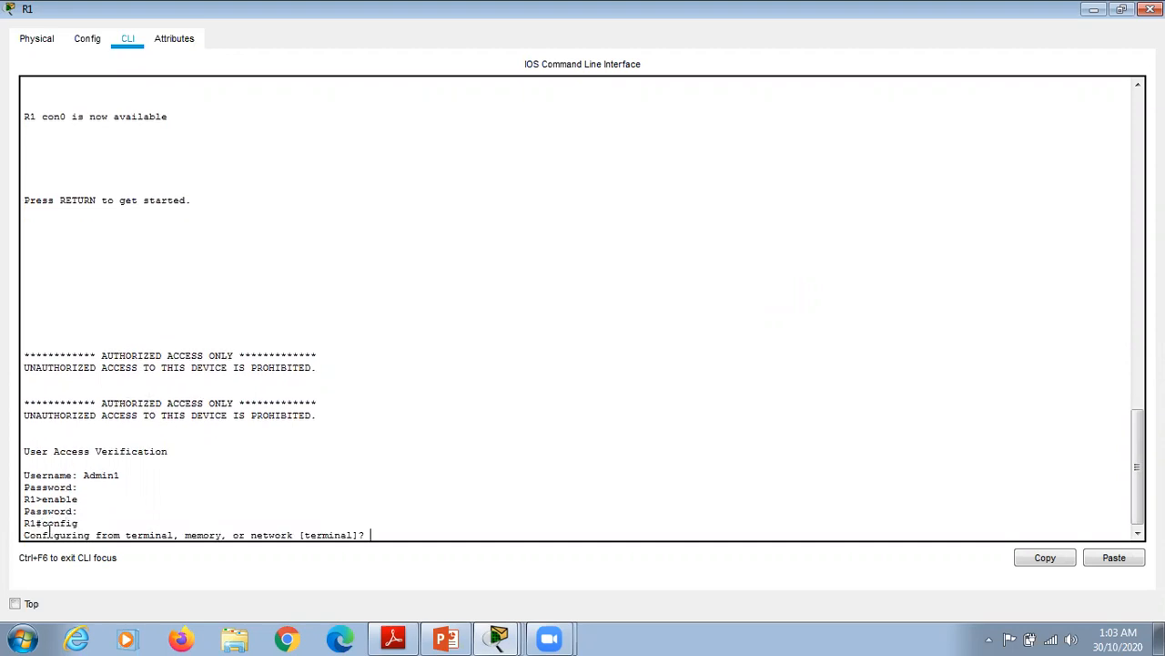
{"action": "type", "text": "terminal"}
{"action": "key", "text": "Return"}
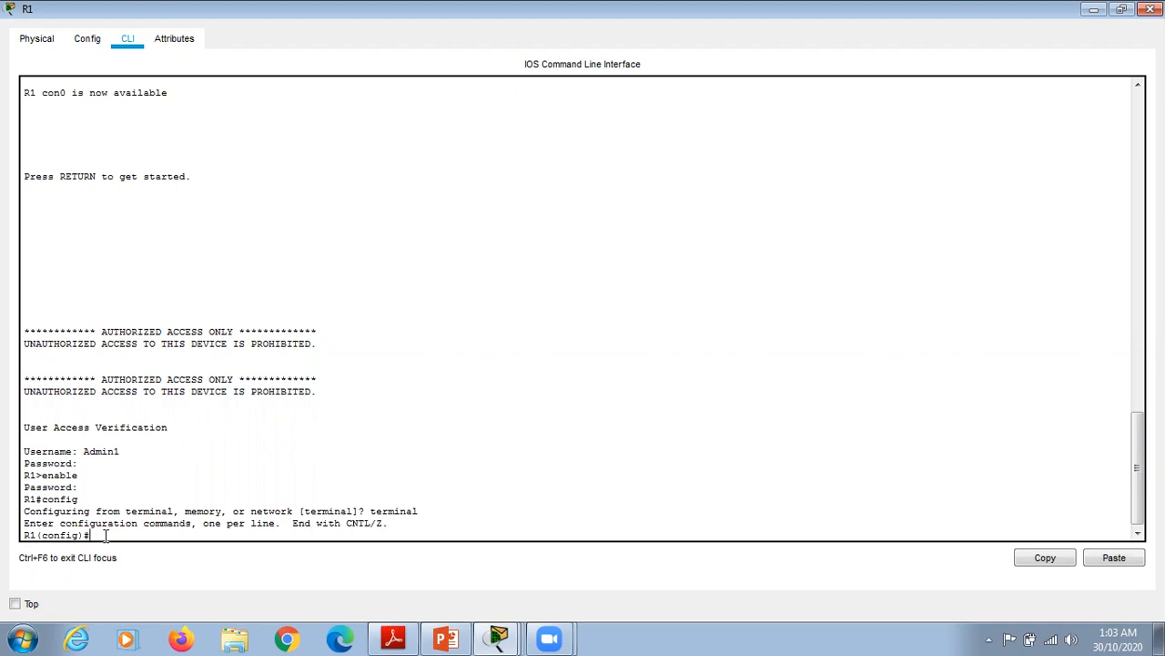
{"action": "type", "text": "p domain-name ccnasecurity.com"}
{"action": "key", "text": "Return"}
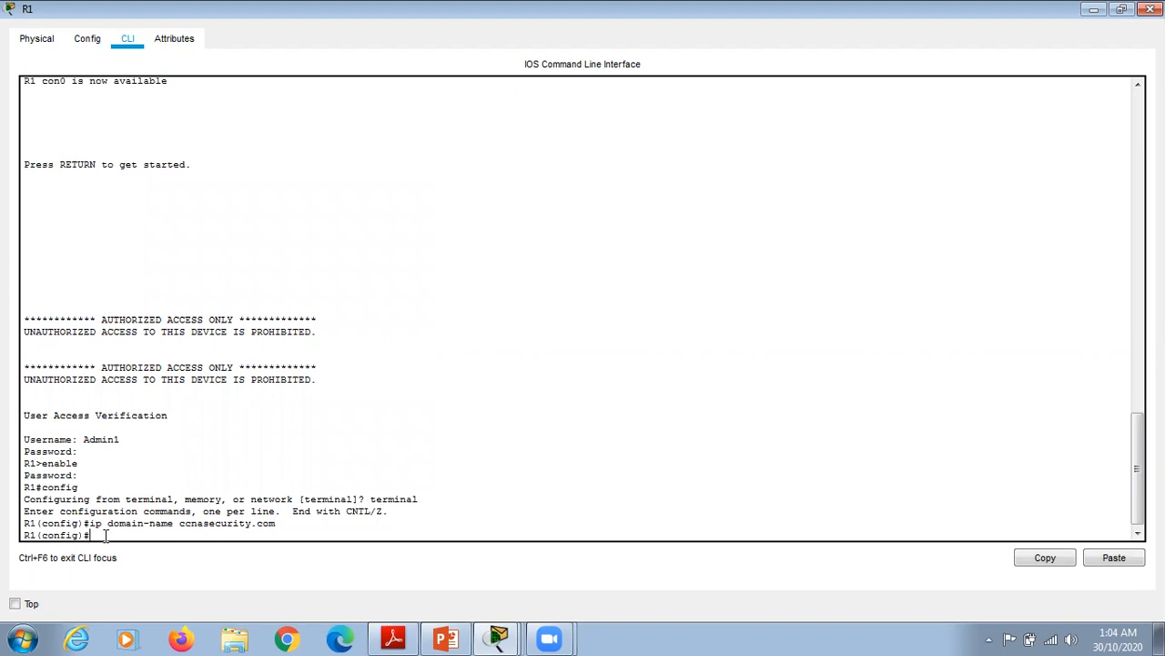
Step: Run 'crypto key generate rsa', correcting the mistyped 'ket' to 'key'
{"action": "type", "text": "crypto ket generate rsa"}
{"action": "key", "text": "Return"}
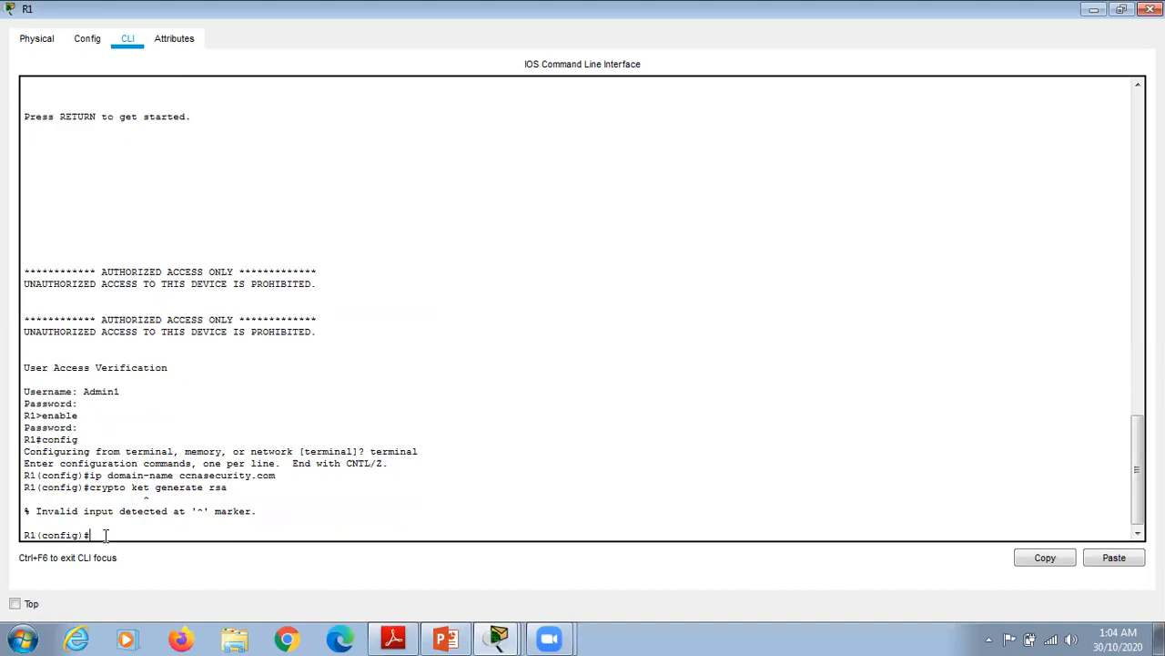
{"action": "key", "text": "Up"}
{"action": "key", "text": "Left"}
{"action": "key", "text": "Left"}
{"action": "key", "text": "Left"}
{"action": "key", "text": "Left"}
{"action": "key", "text": "Left"}
{"action": "key", "text": "Left"}
{"action": "key", "text": "Left"}
{"action": "key", "text": "Left"}
{"action": "key", "text": "Left"}
{"action": "key", "text": "Left"}
{"action": "key", "text": "BackSpace"}
{"action": "type", "text": "y"}
{"action": "key", "text": "Return"}
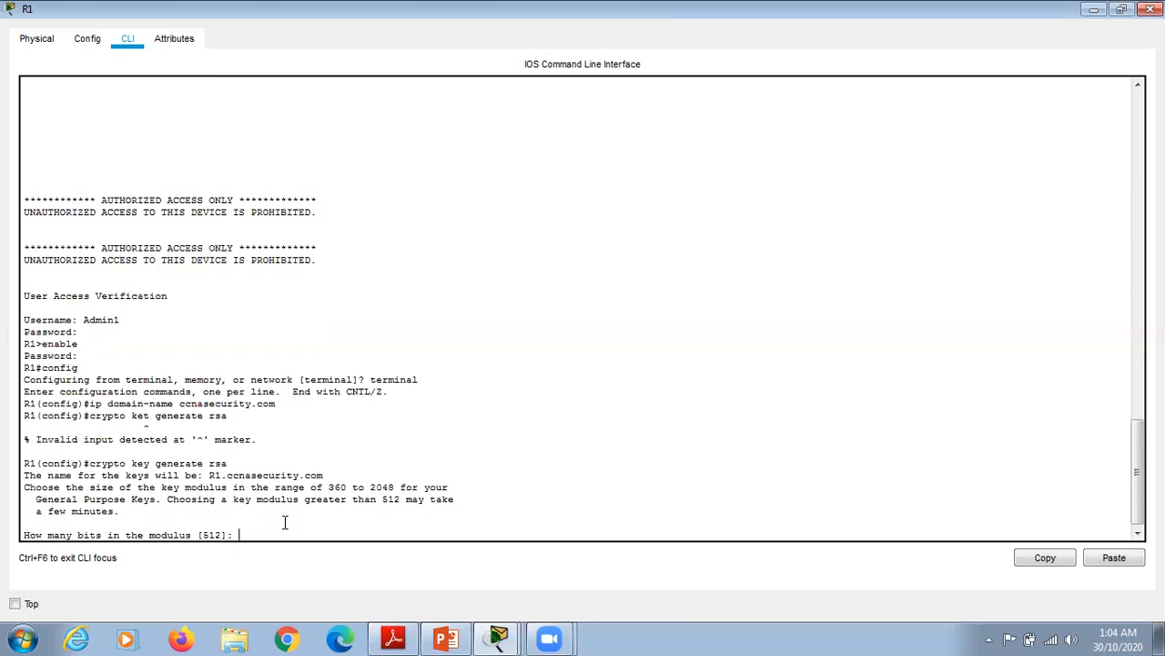
Step: Generate R1's RSA keys with a 1024-bit modulus, then begin typing the SSH-LOGIN login list command
{"action": "type", "text": "1024"}
{"action": "key", "text": "Return"}
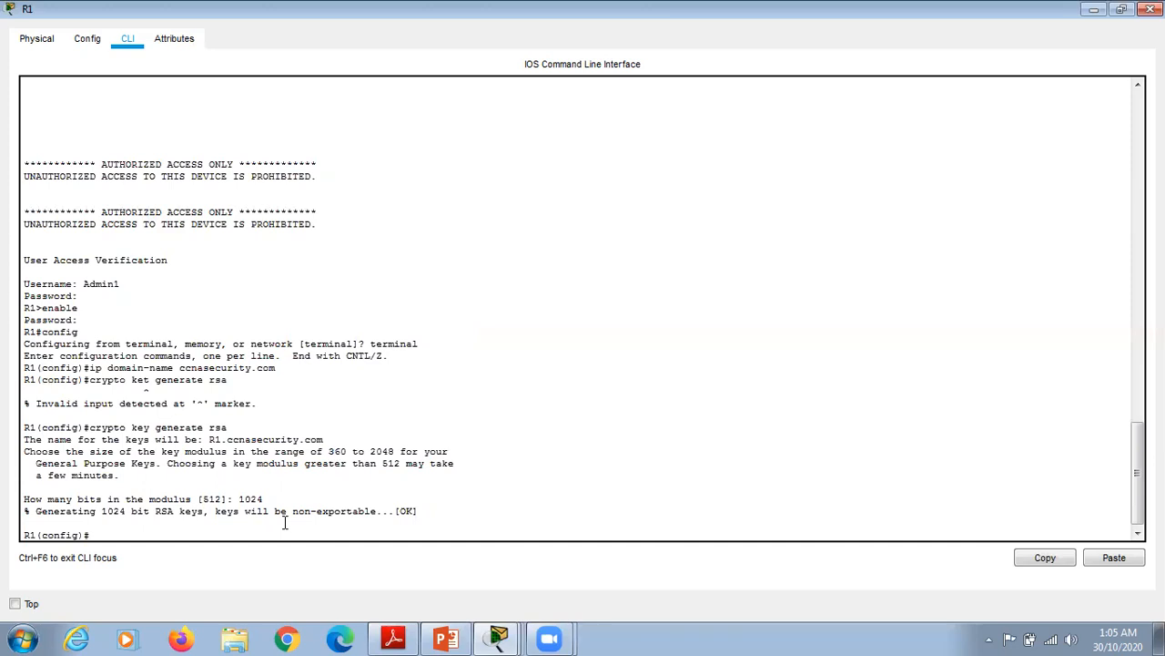
{"action": "type", "text": "aaa authenticate login SS"}
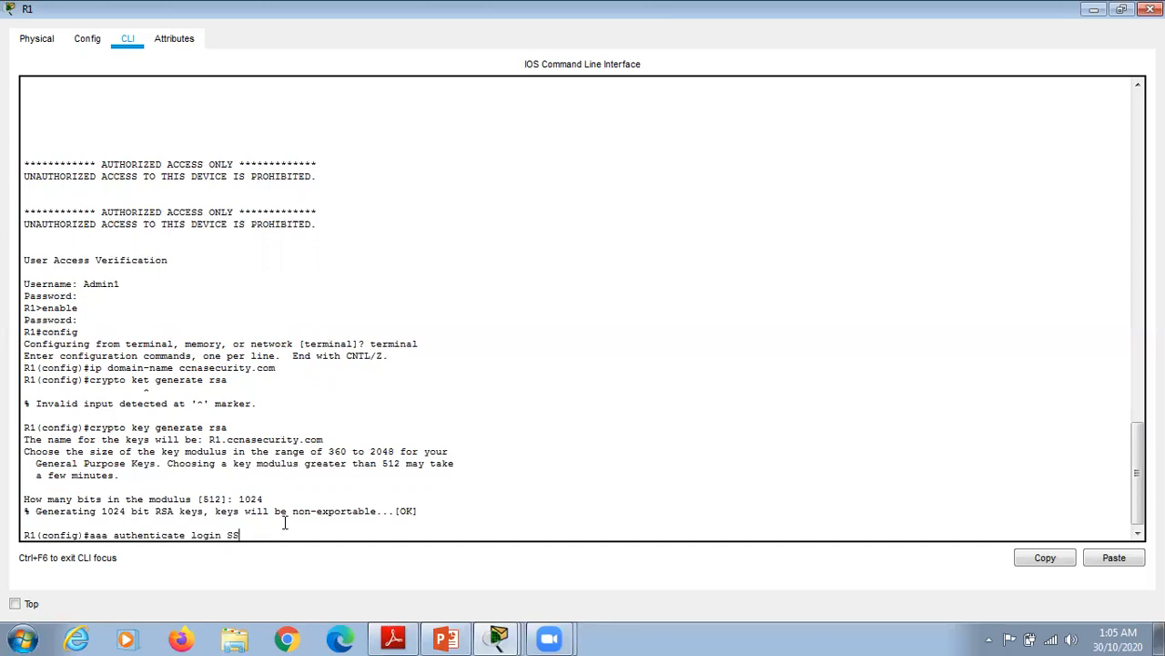
{"action": "type", "text": "H-LOGIN local"}
Step: Correct to 'aaa authentication login SSH-LOGIN local', then enter line vty 0 4
{"action": "key", "text": "Return"}
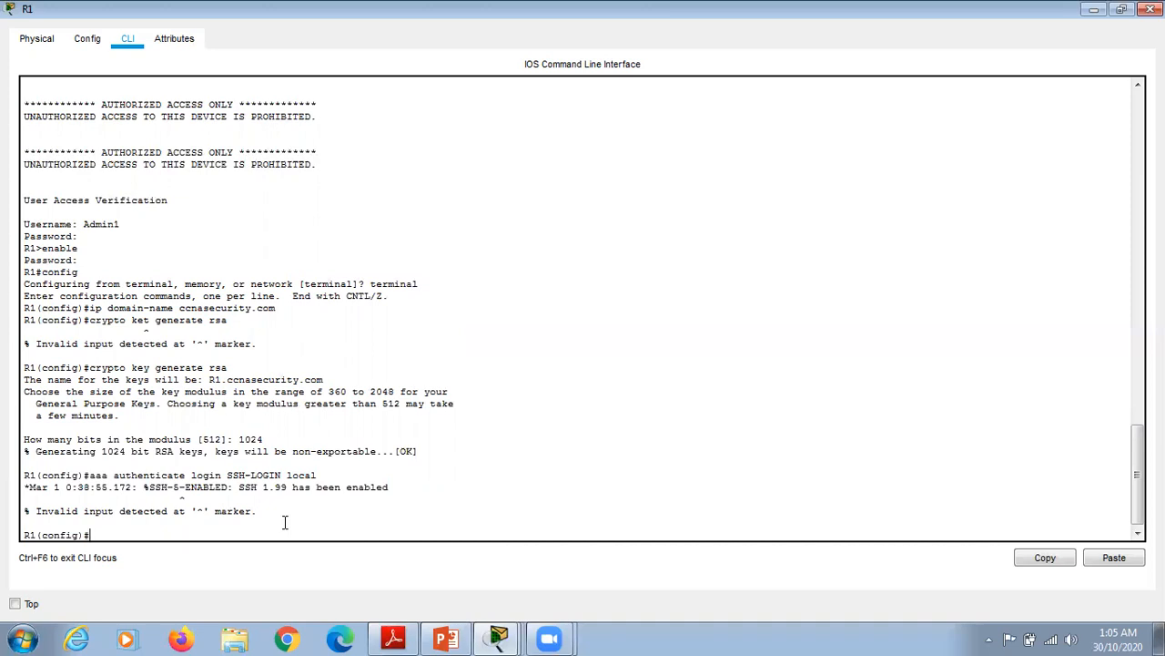
{"action": "key", "text": "Up"}
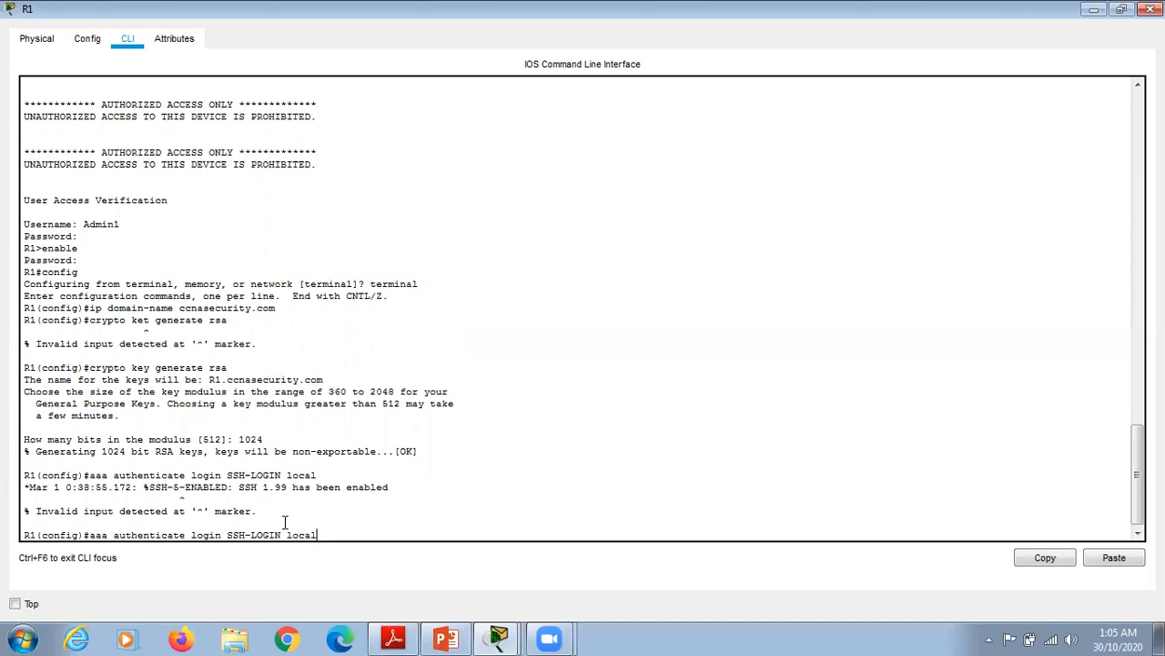
{"action": "key", "text": "Left"}
{"action": "key", "text": "Left"}
{"action": "key", "text": "Left"}
{"action": "key", "text": "Left"}
{"action": "key", "text": "BackSpace"}
{"action": "type", "text": "ion"}
{"action": "key", "text": "Return"}
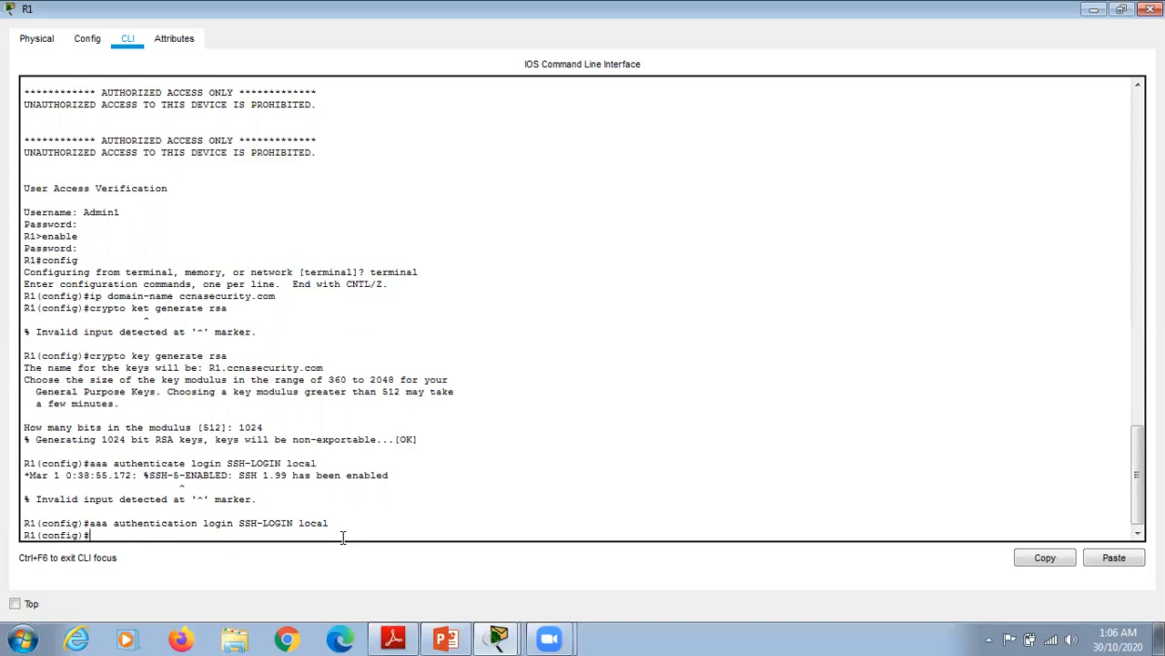
{"action": "type", "text": "line vty 0 4"}
{"action": "key", "text": "Return"}
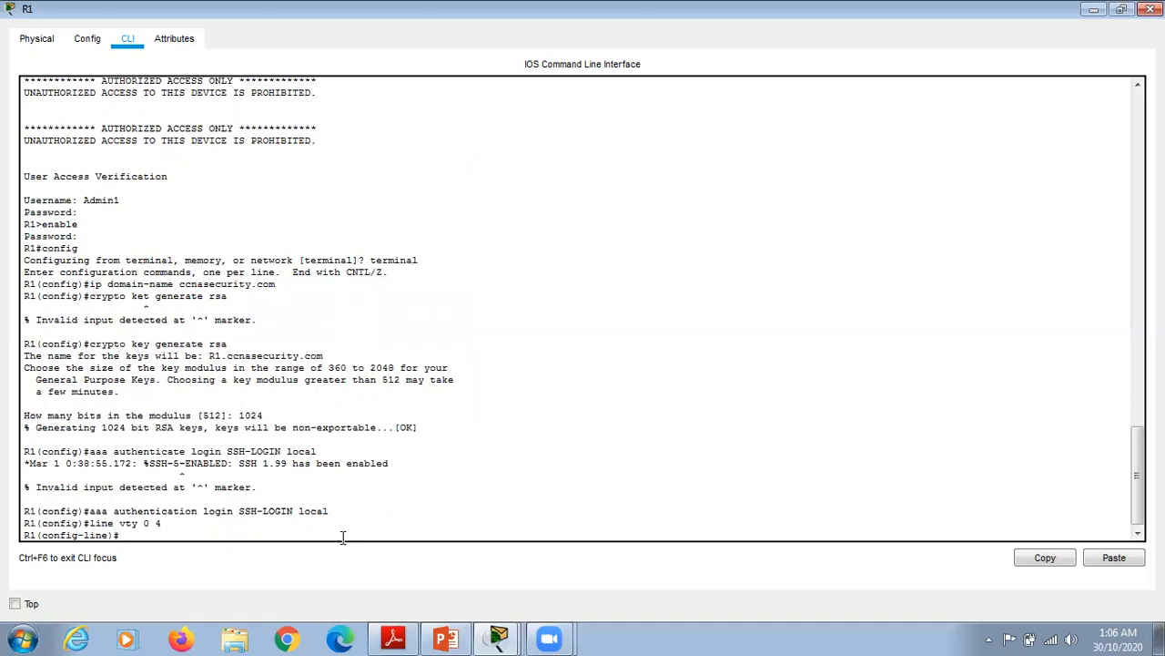
Step: Apply 'login authentication SSH-LOGIN' to the vty lines, fixing the misspelled 'aythentication'
{"action": "type", "text": "login aythentication SSH-LOGIN"}
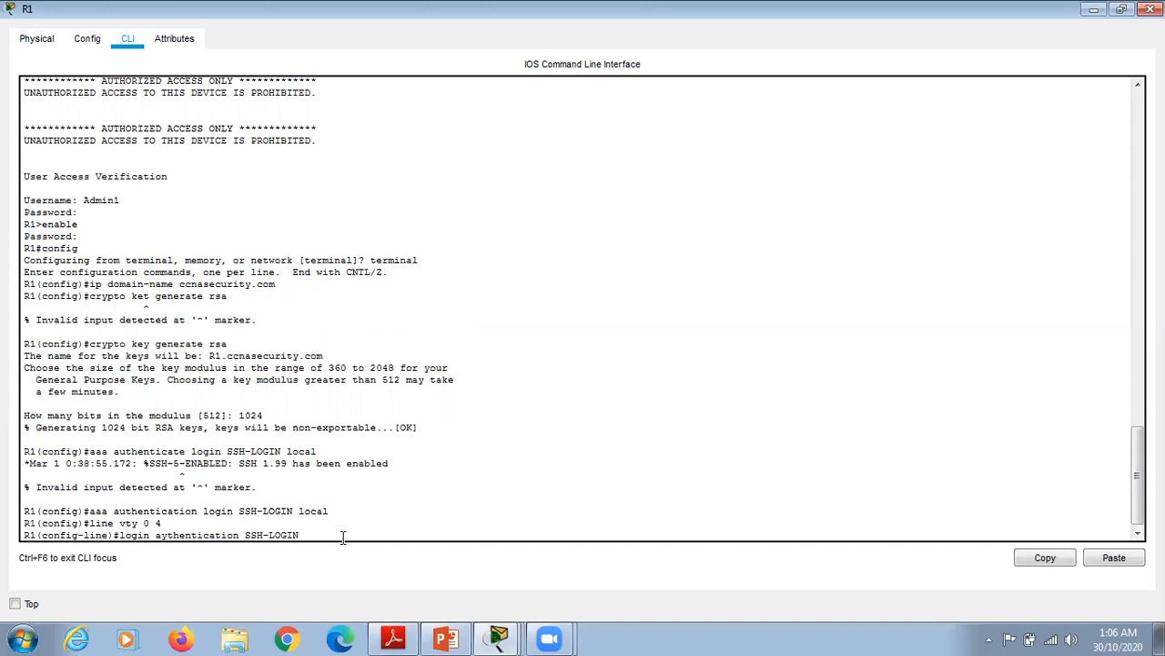
{"action": "key", "text": "Return"}
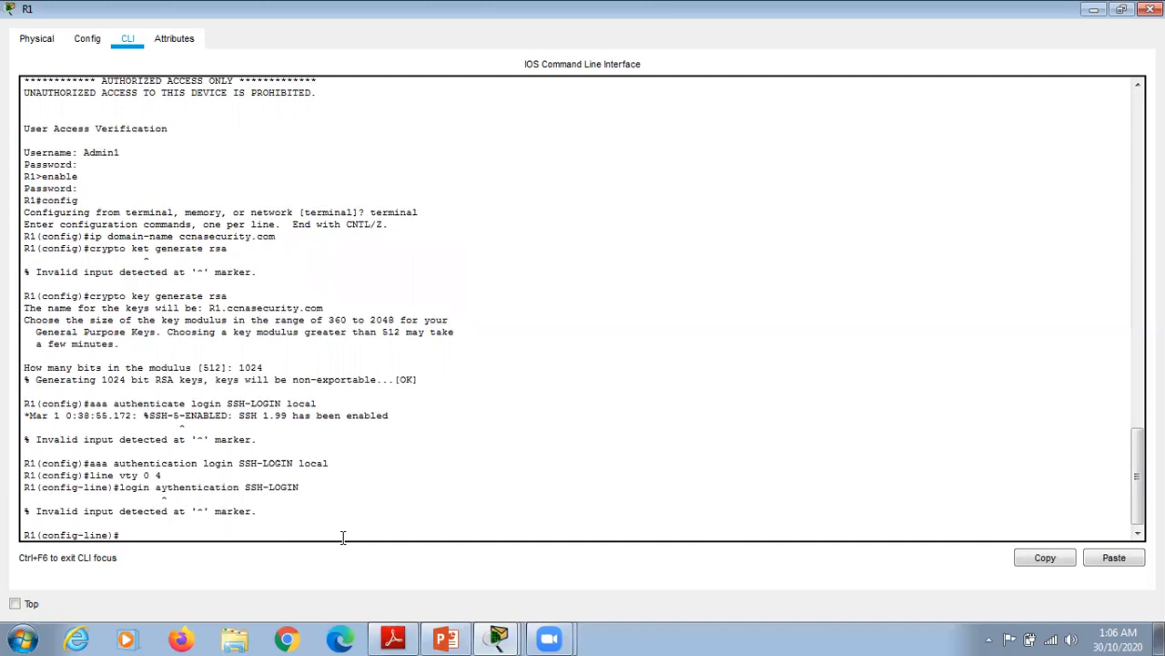
{"action": "key", "text": "Up"}
{"action": "key", "text": "Left"}
{"action": "key", "text": "Left"}
{"action": "key", "text": "Left"}
{"action": "key", "text": "Left"}
{"action": "key", "text": "Left"}
{"action": "key", "text": "Left"}
{"action": "key", "text": "Left"}
{"action": "key", "text": "Left"}
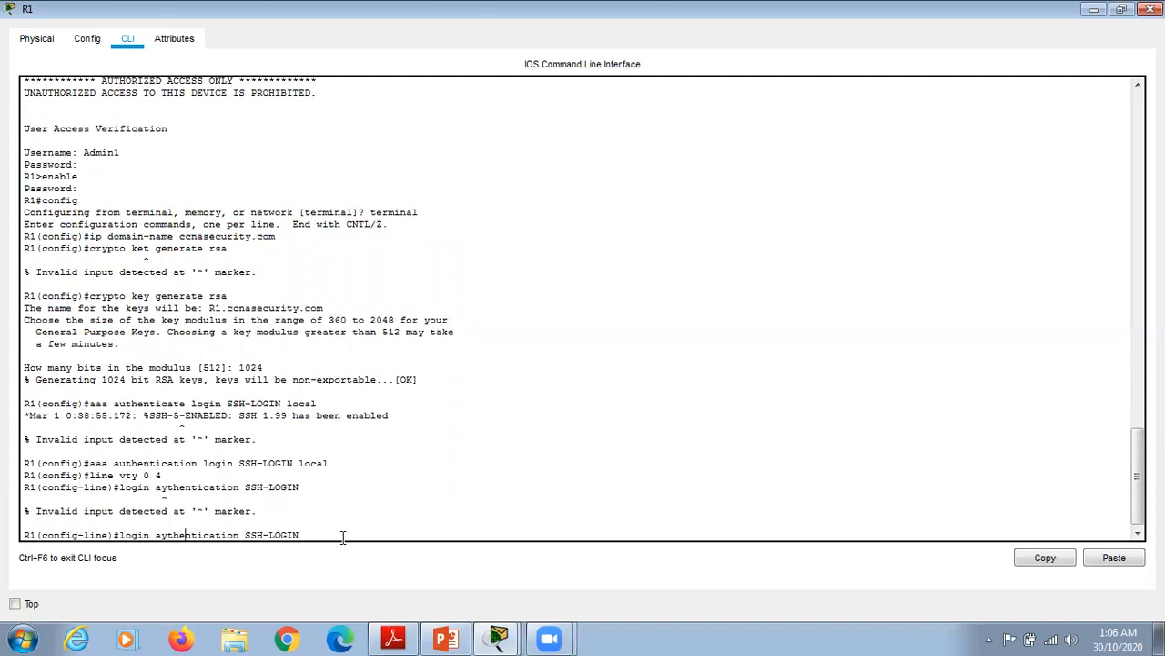
{"action": "key", "text": "Left"}
{"action": "key", "text": "BackSpace"}
{"action": "type", "text": "u"}
{"action": "key", "text": "Return"}
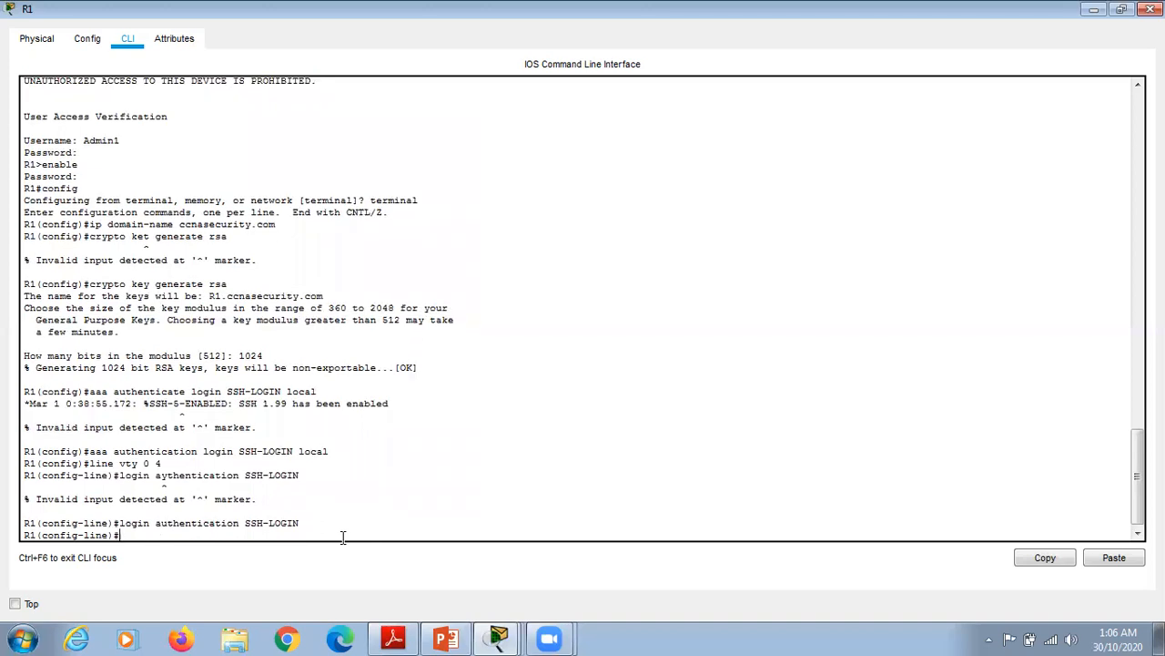
Step: Set 'transport input ssh' on the vty lines and leave configuration mode with end
{"action": "type", "text": "transport input ssh"}
{"action": "key", "text": "Return"}
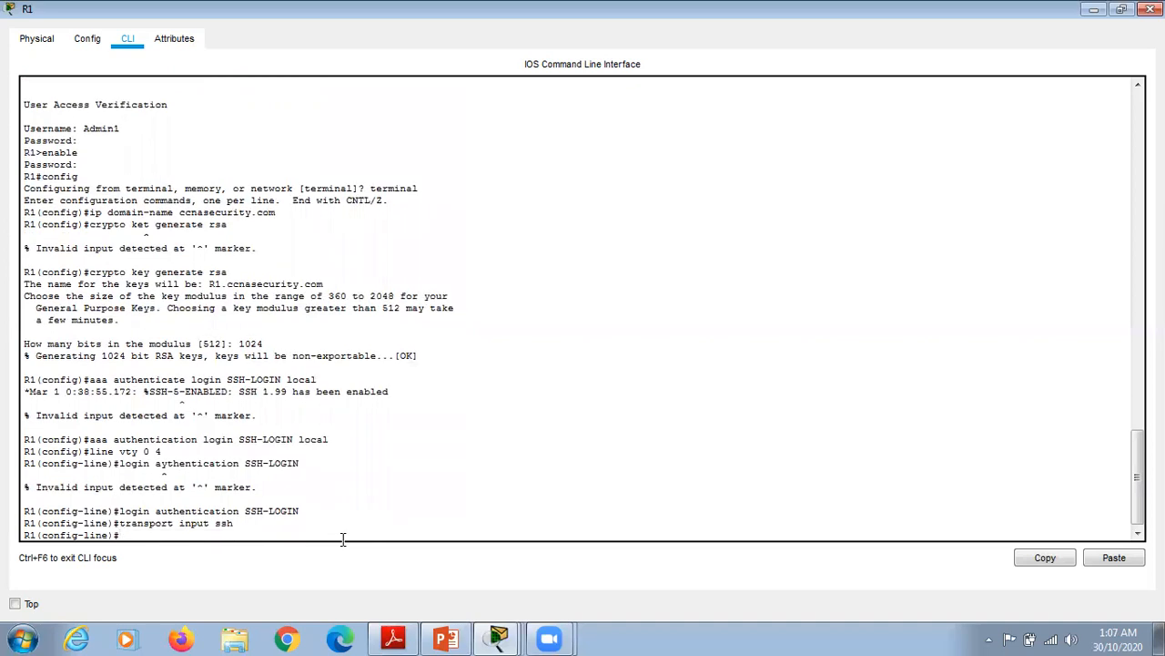
{"action": "type", "text": "end"}
{"action": "key", "text": "Return"}
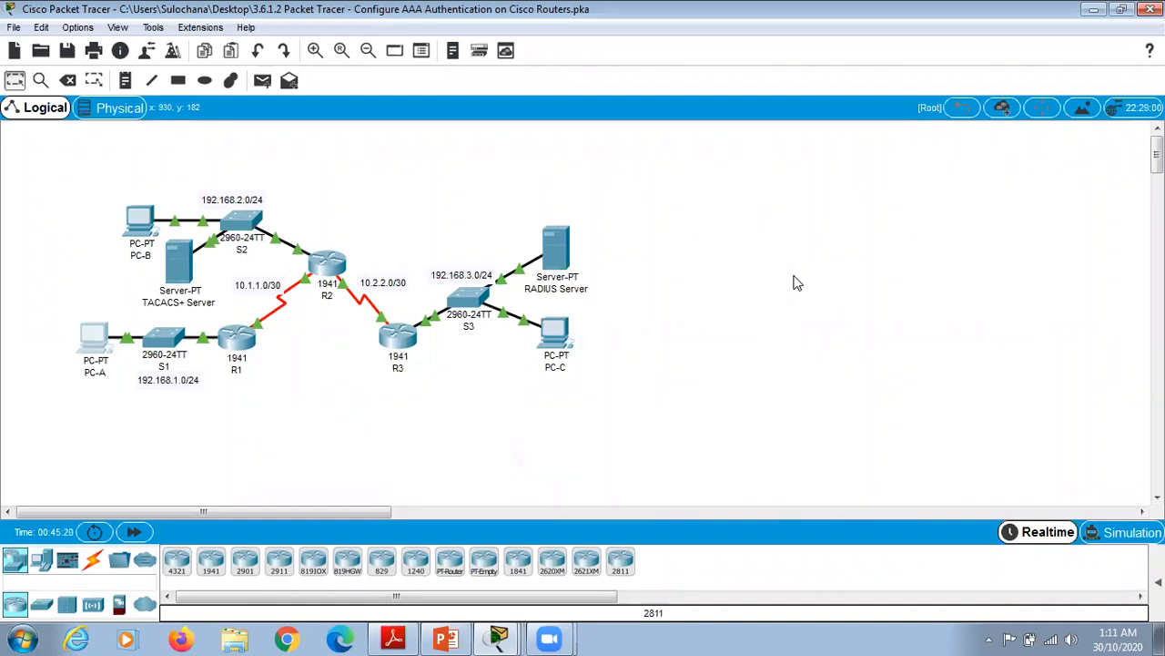
Step: From PC-A's command prompt, SSH to R1 at 192.168.1.1 as Admin1 and confirm the login succeeds
{"action": "left_click", "coordinate": [91, 349]}
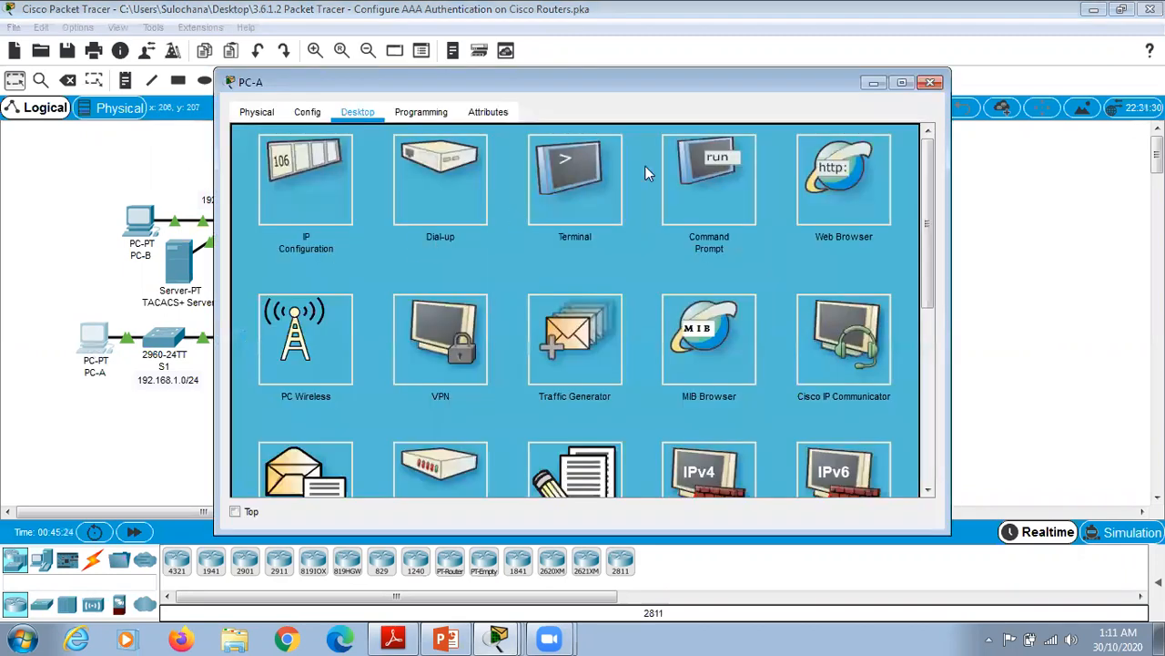
{"action": "left_click", "coordinate": [703, 188]}
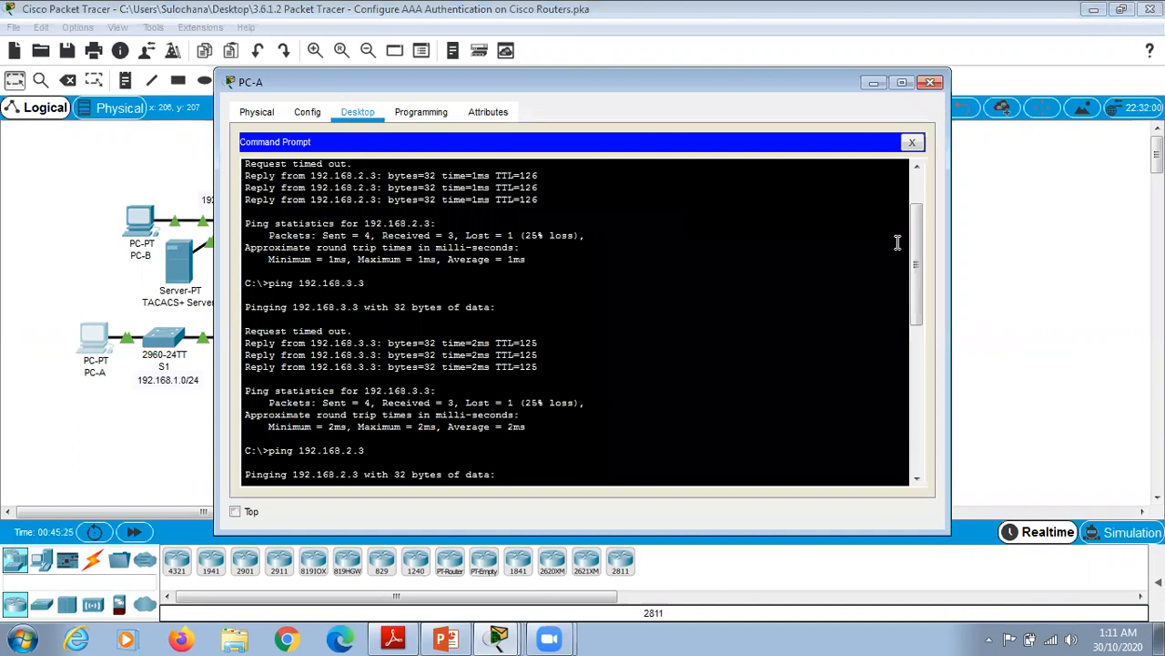
{"action": "left_click_drag", "start_coordinate": [914, 270], "coordinate": [900, 439]}
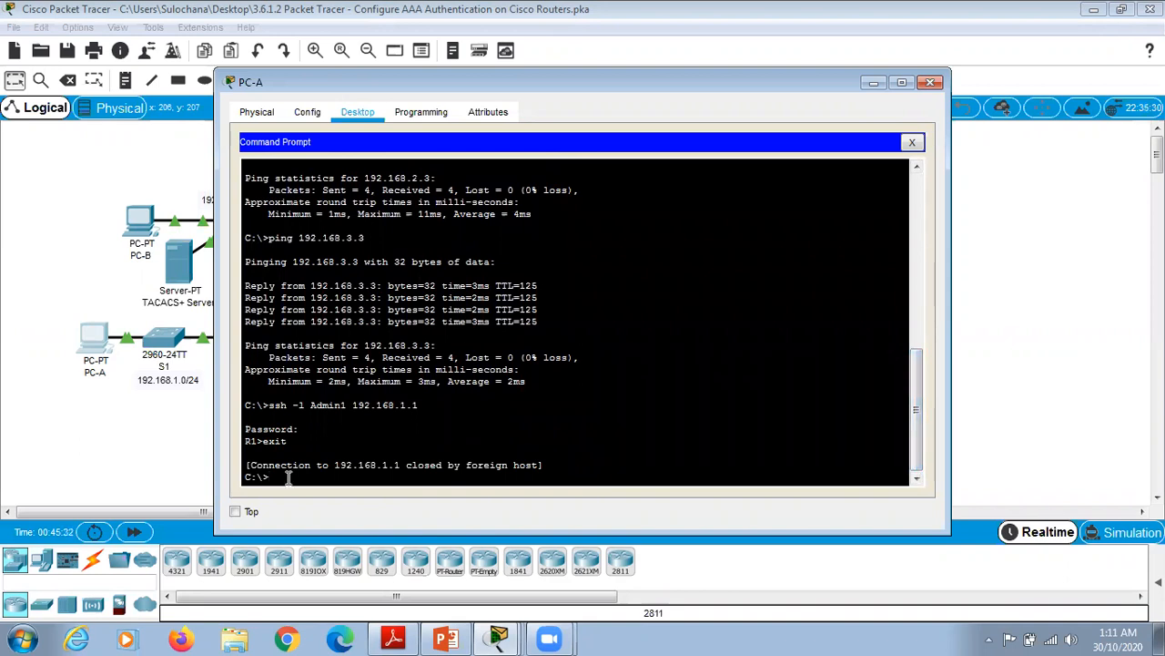
{"action": "type", "text": "ssh -l Admin1"}
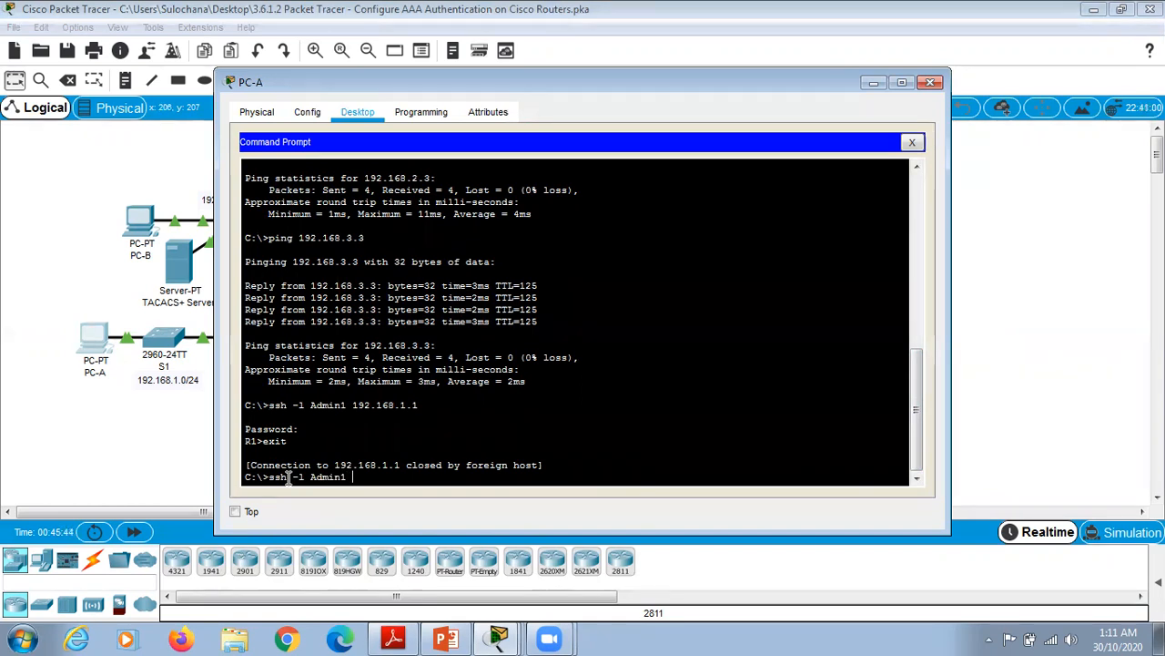
{"action": "type", "text": " 192.168.1.1"}
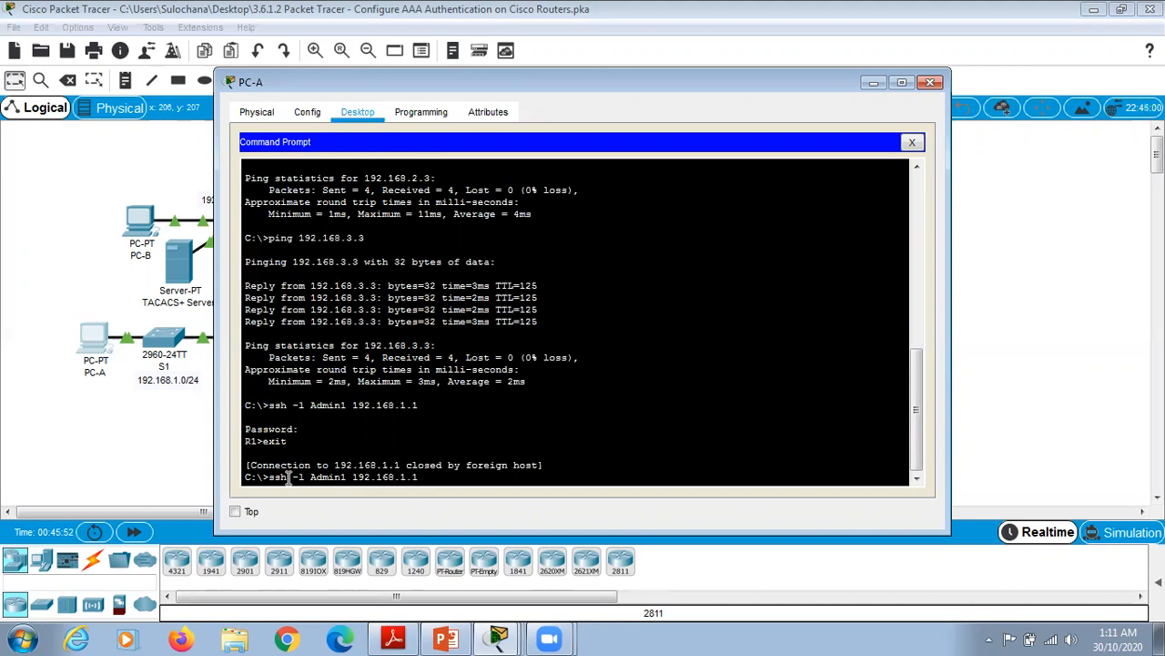
{"action": "key", "text": "Return"}
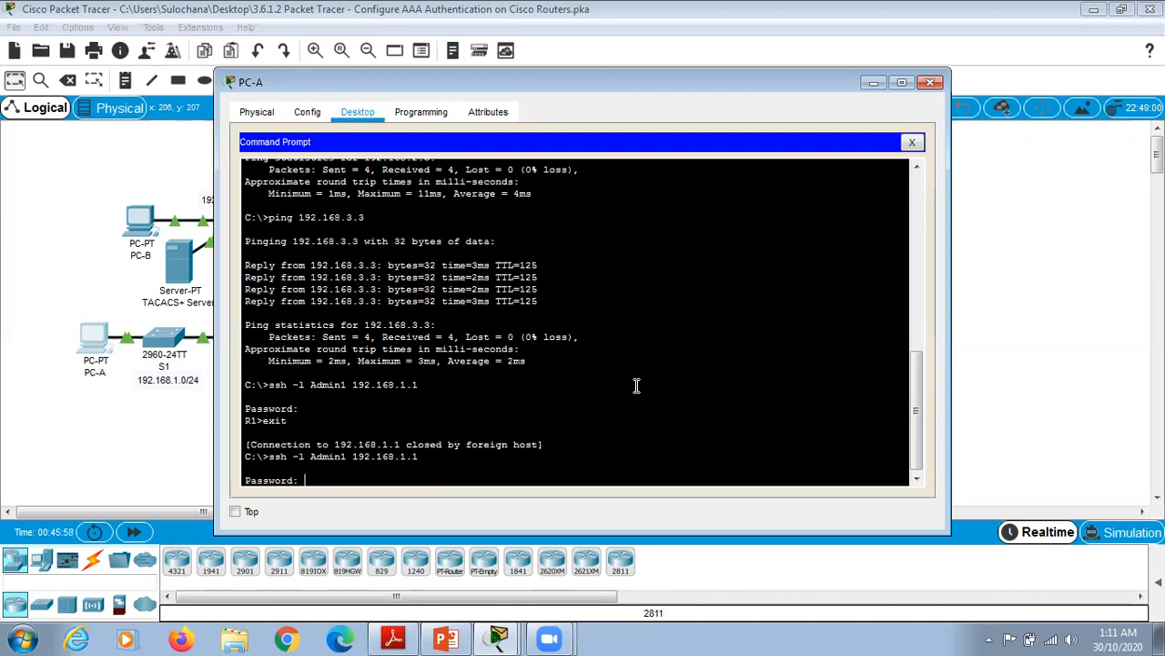
{"action": "key", "text": "Return"}
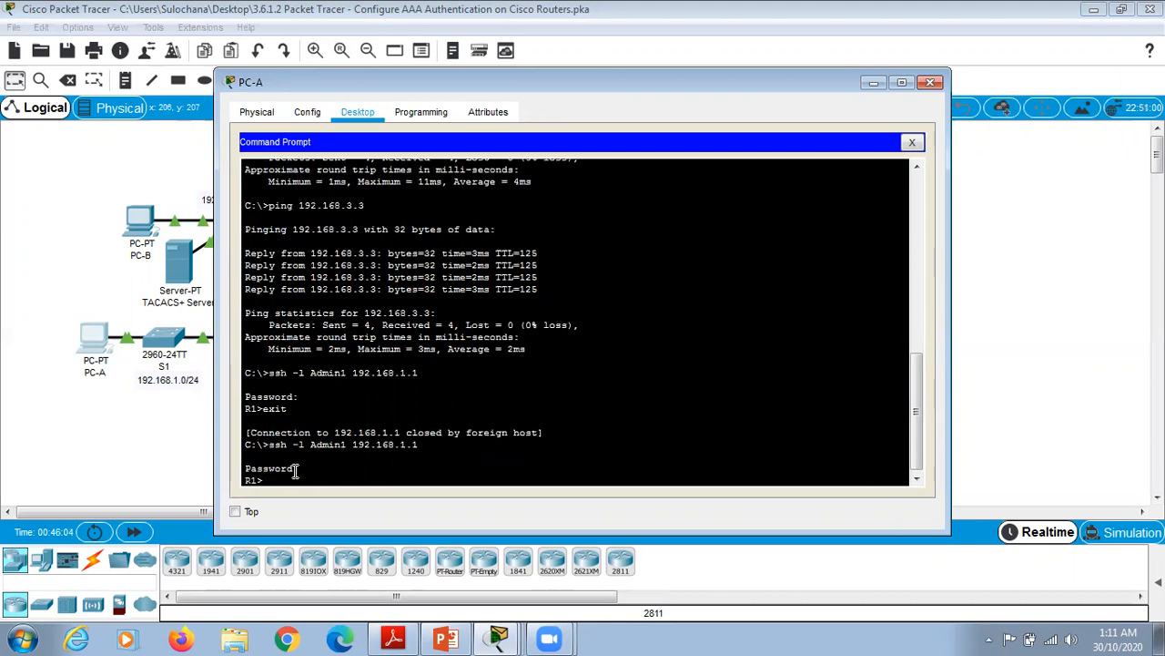
{"action": "left_click_drag", "start_coordinate": [244, 481], "coordinate": [276, 482]}
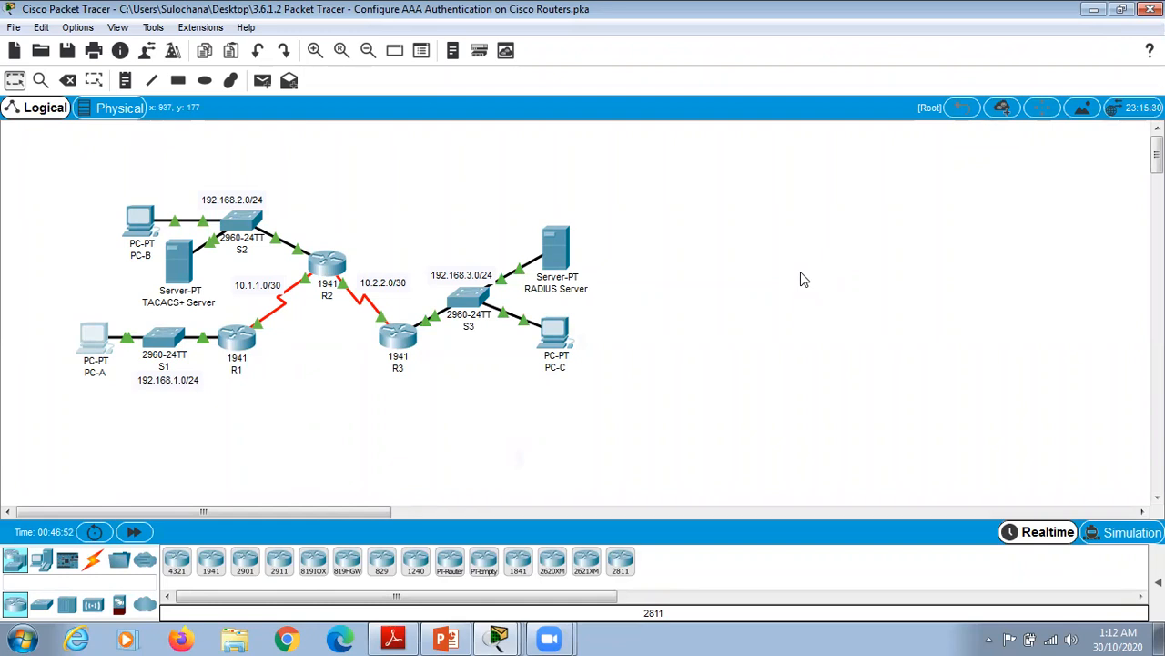
Step: On R2's CLI, enter privileged mode with the enable password, then config terminal mode
{"action": "left_click", "coordinate": [332, 266]}
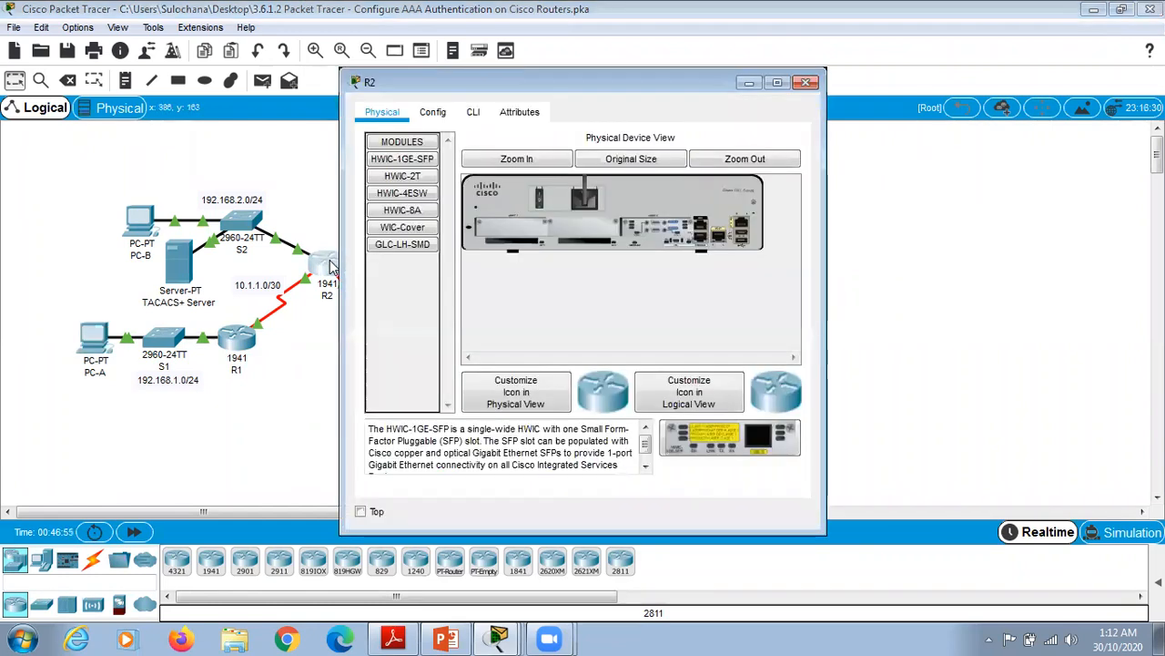
{"action": "left_click", "coordinate": [474, 111]}
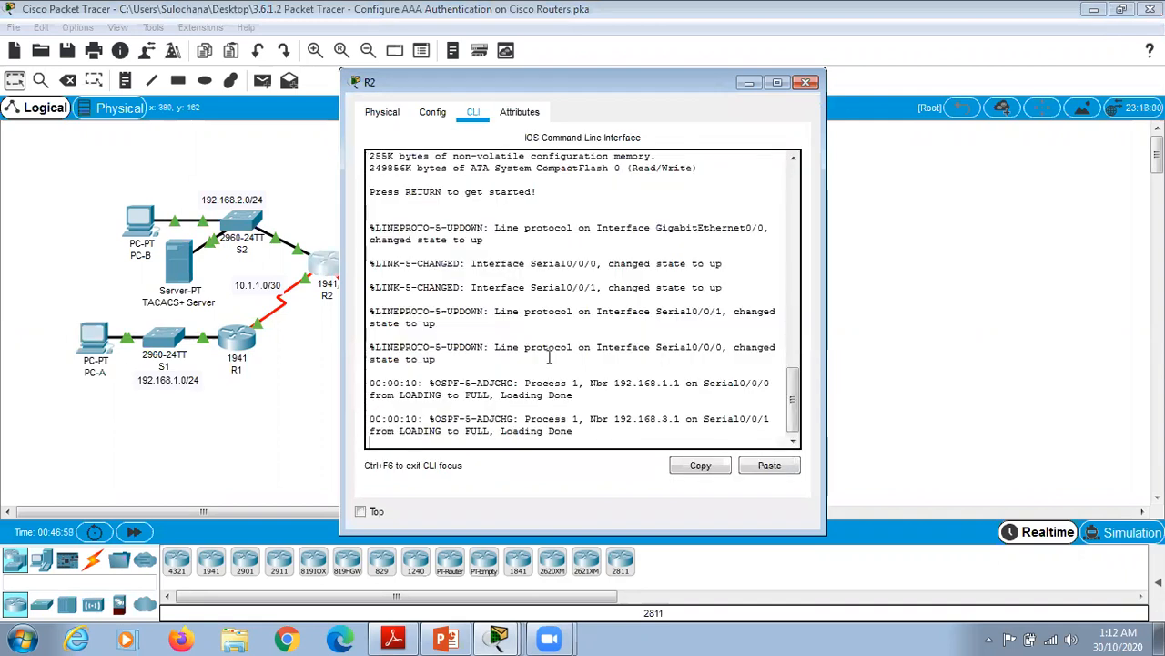
{"action": "key", "text": "Return"}
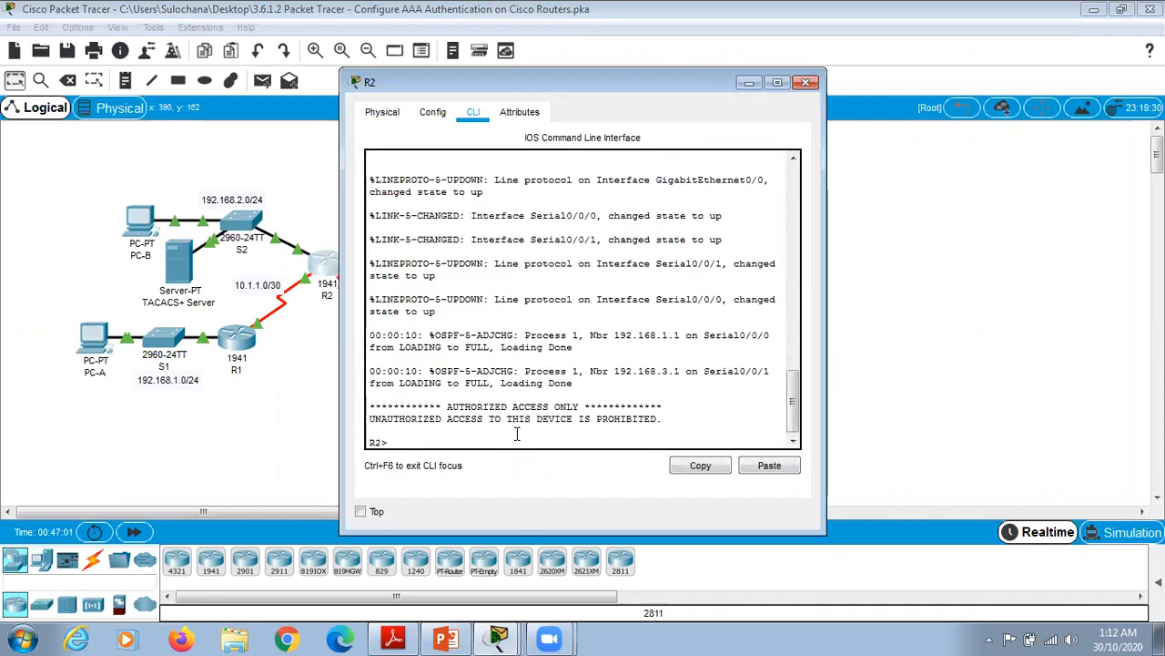
{"action": "type", "text": "enable"}
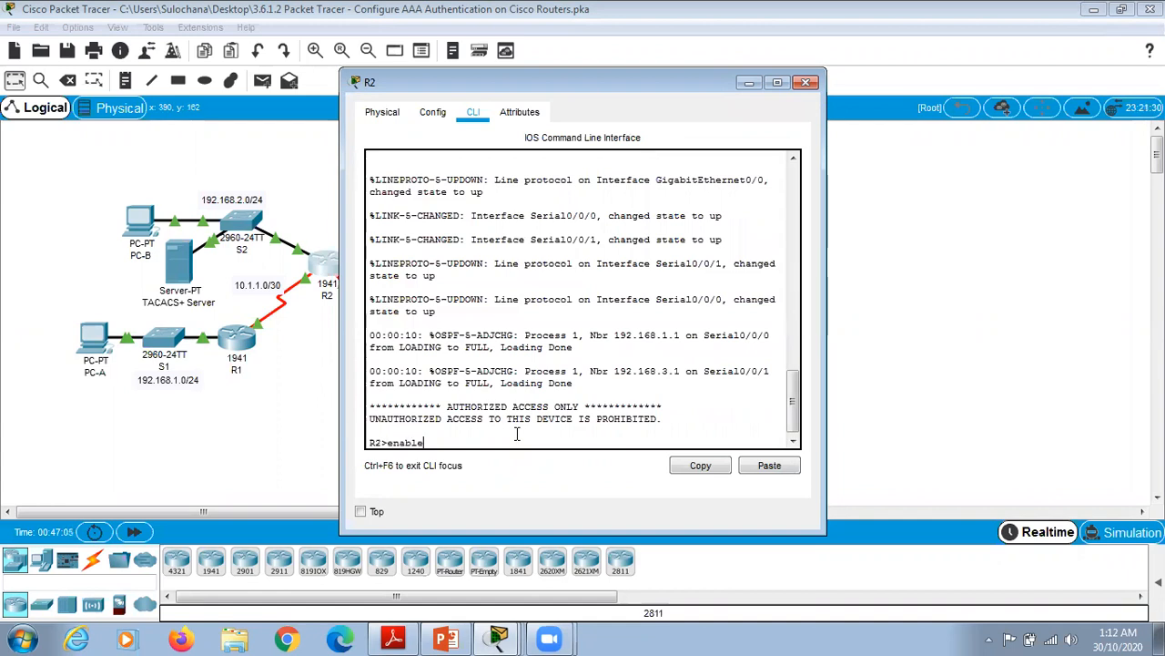
{"action": "key", "text": "Return"}
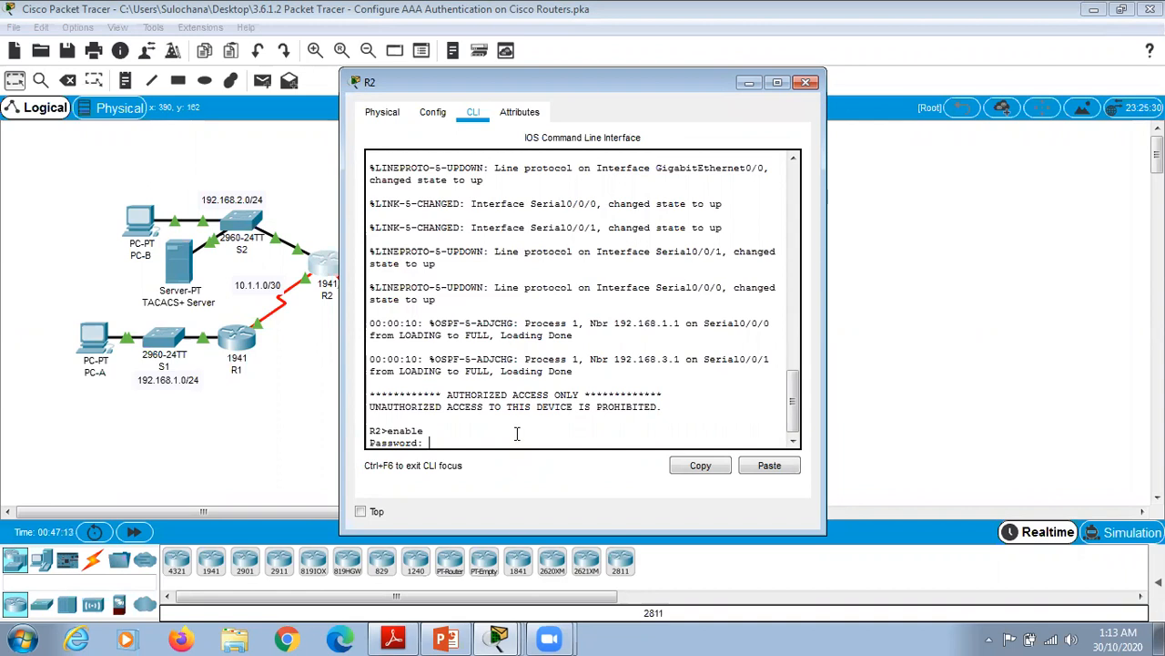
{"action": "key", "text": "Return"}
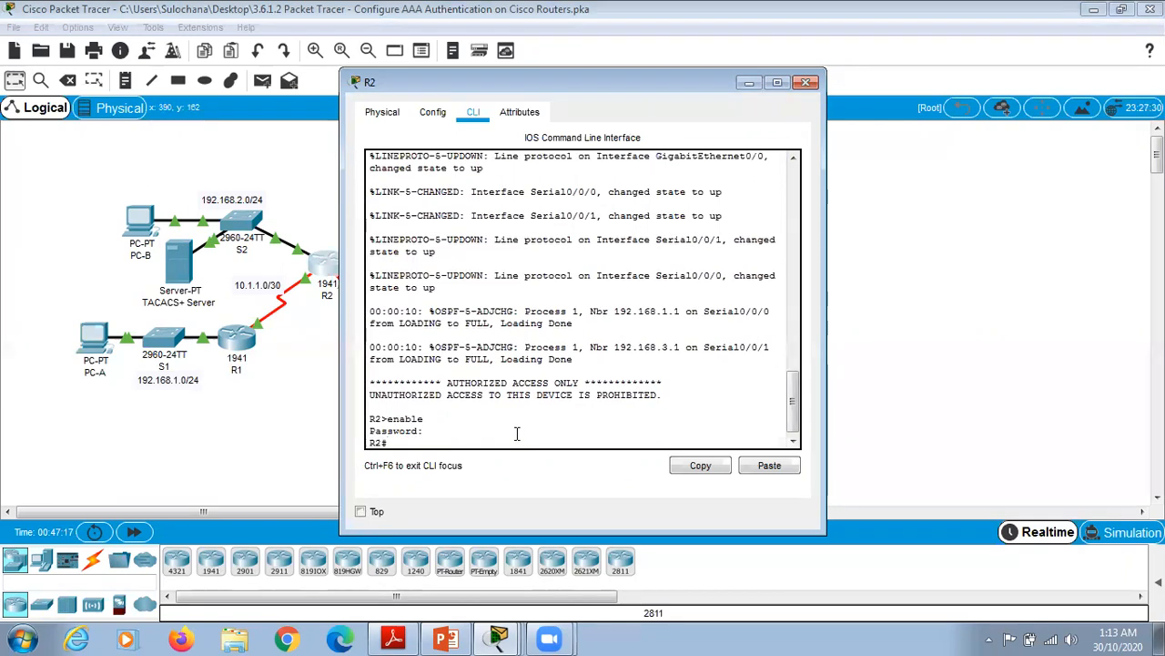
{"action": "type", "text": "config"}
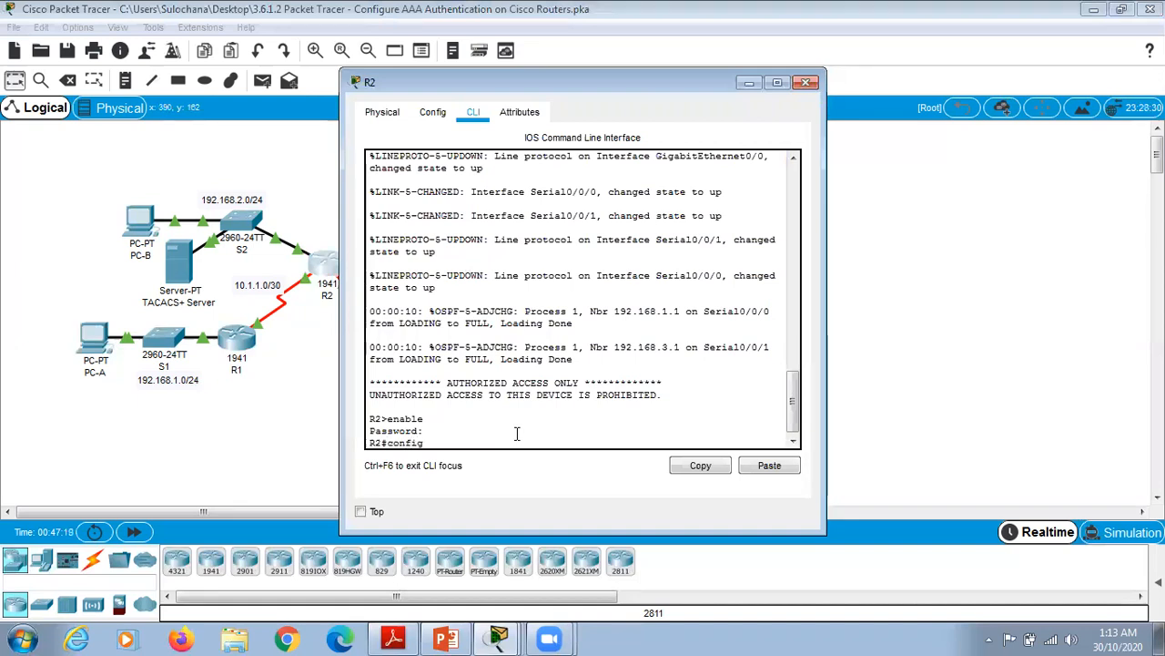
{"action": "key", "text": "Return"}
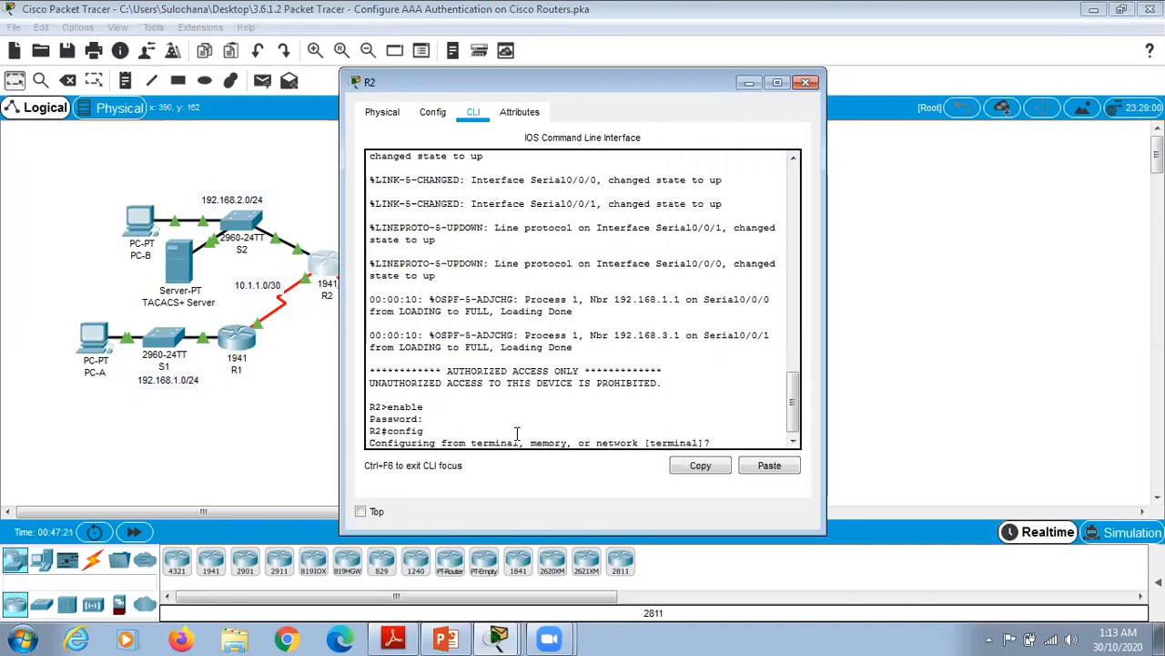
{"action": "type", "text": "terminal"}
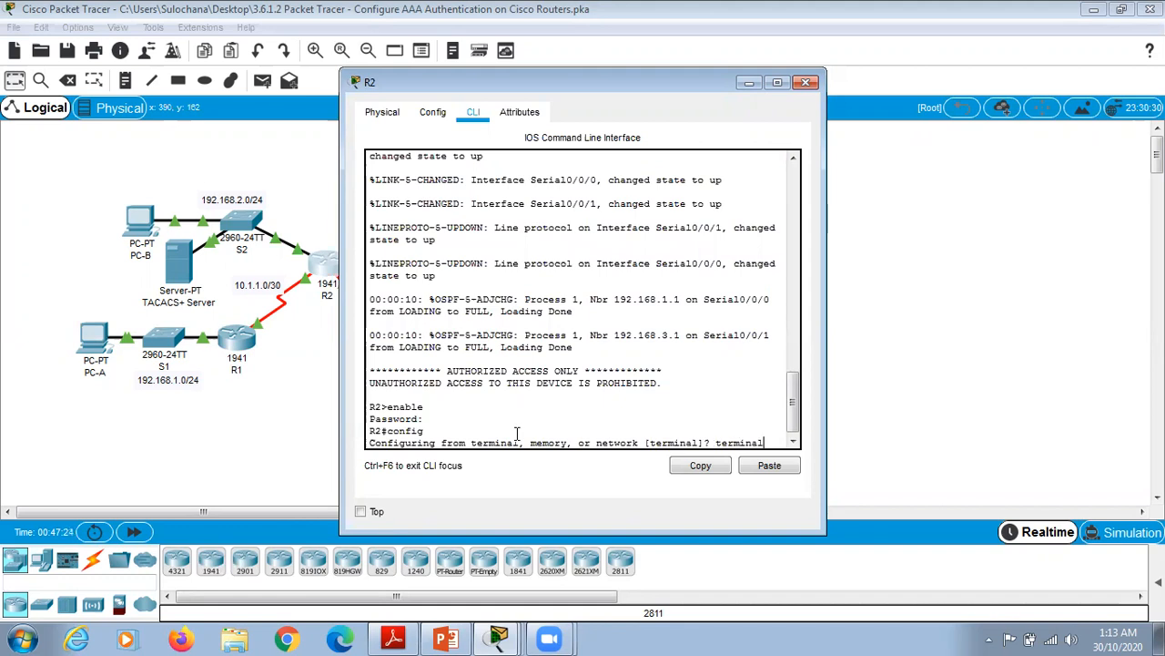
{"action": "key", "text": "Return"}
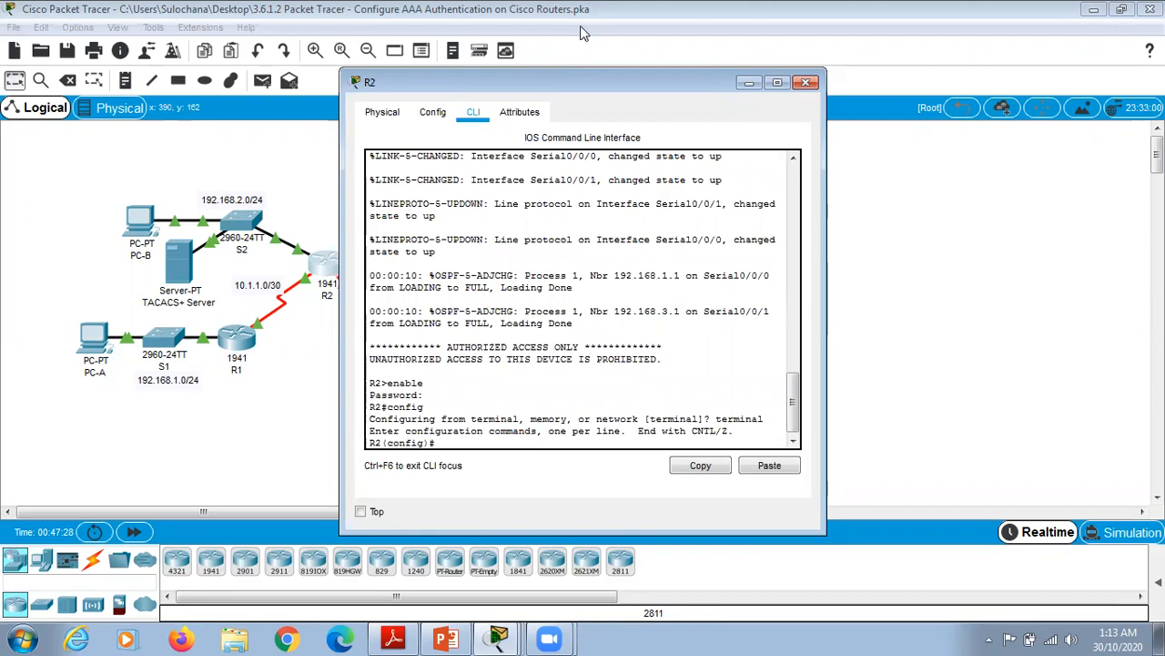
{"action": "left_click_drag", "start_coordinate": [583, 82], "coordinate": [581, 27]}
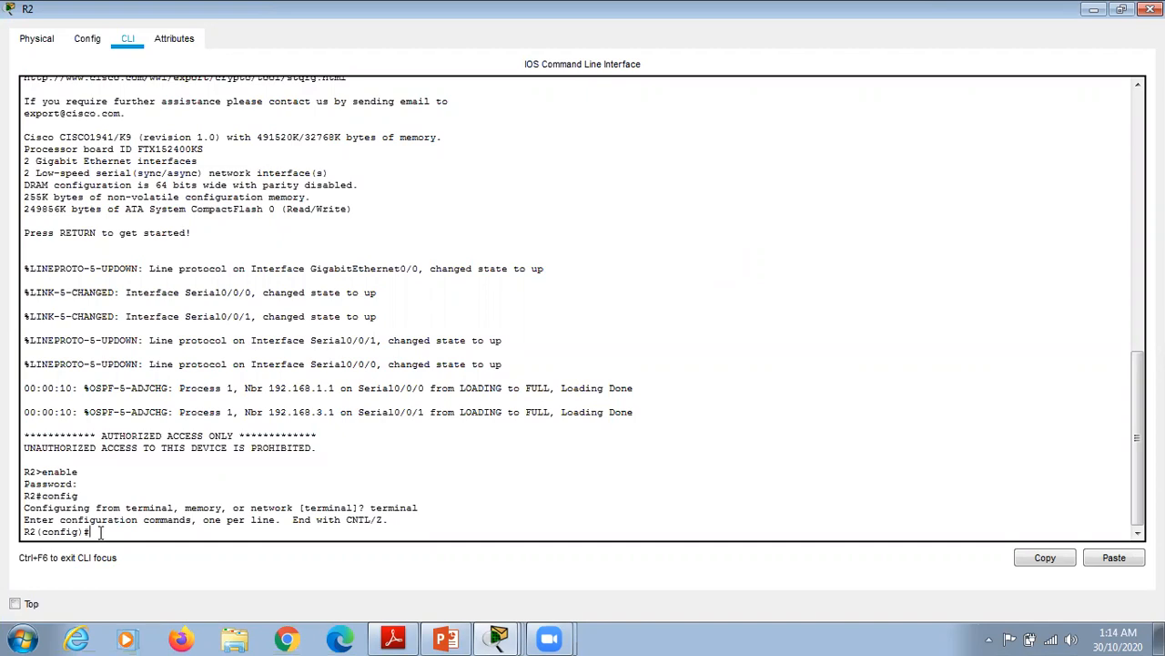
Step: Create local user Admin2 with its secret password on R2
{"action": "type", "text": "username Admin2 secret admin"}
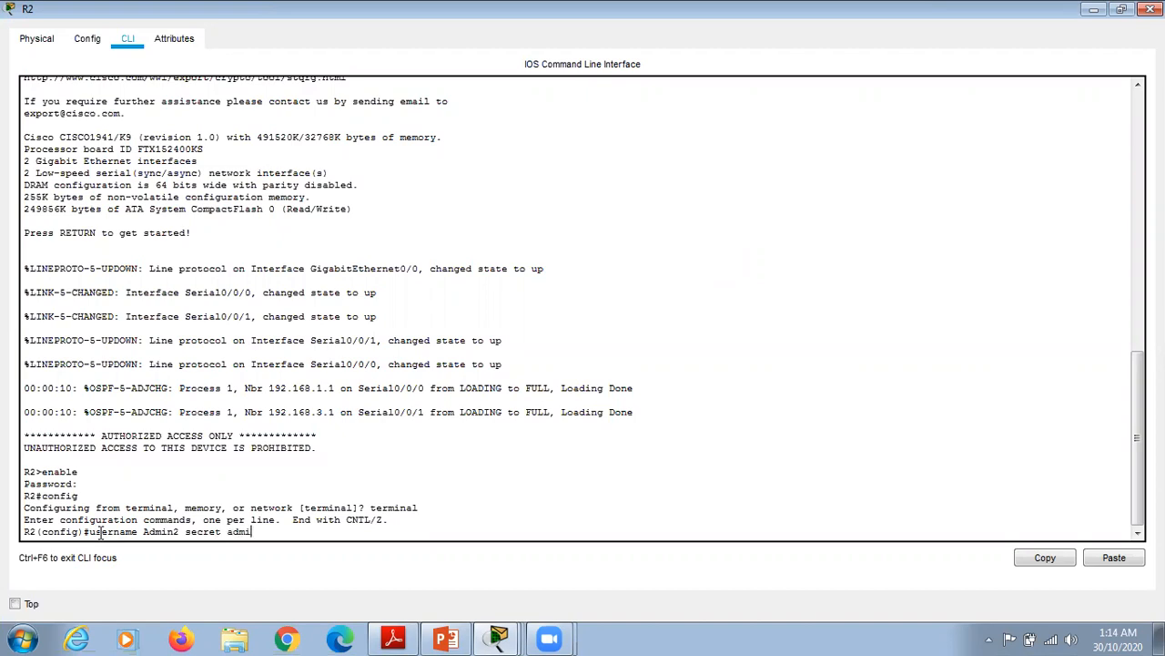
{"action": "type", "text": "2pa55"}
{"action": "key", "text": "Return"}
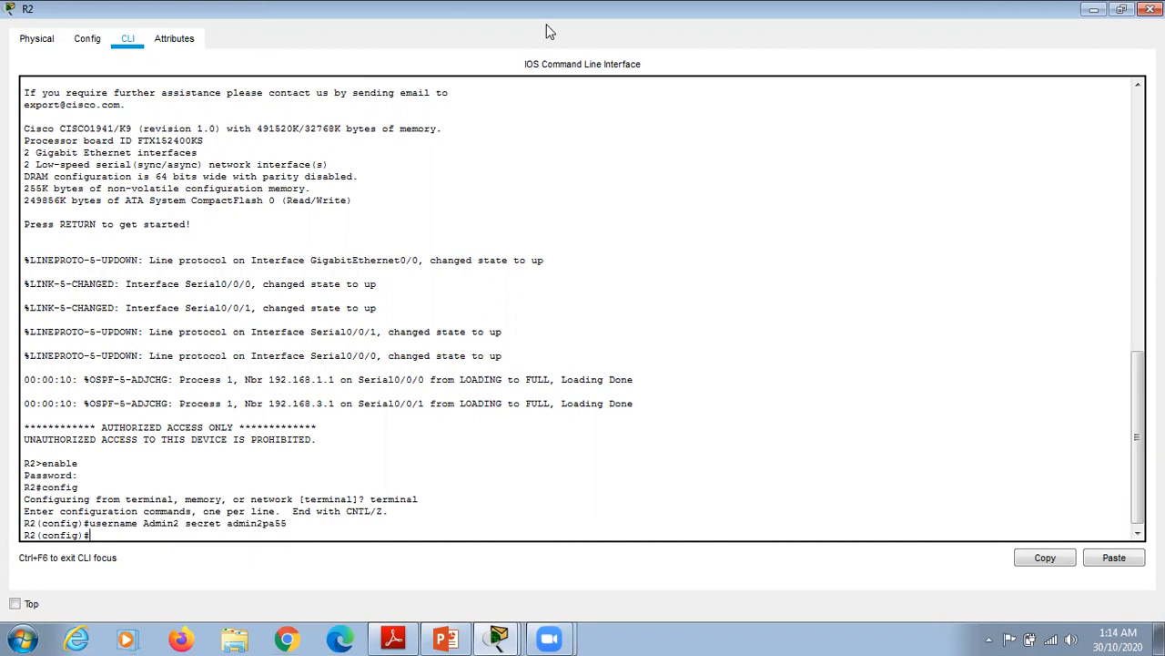
{"action": "left_click_drag", "start_coordinate": [548, 16], "coordinate": [917, 88]}
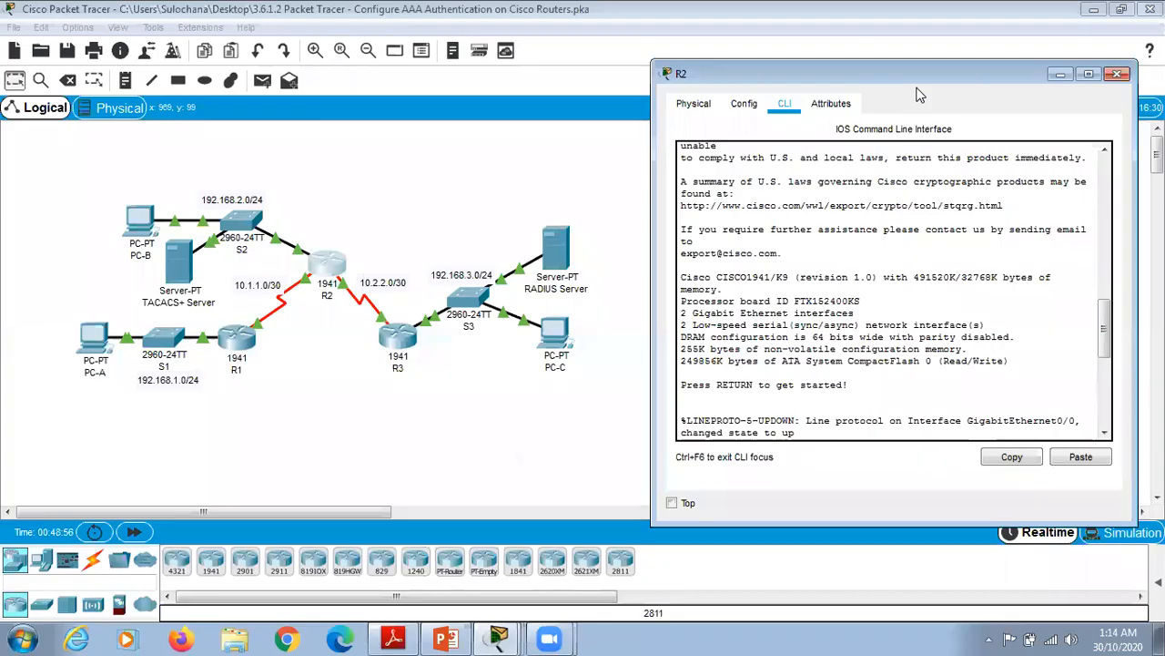
Step: Review the TACACS+ Server's AAA service entries for client R2 and its admin user
{"action": "left_click", "coordinate": [179, 272]}
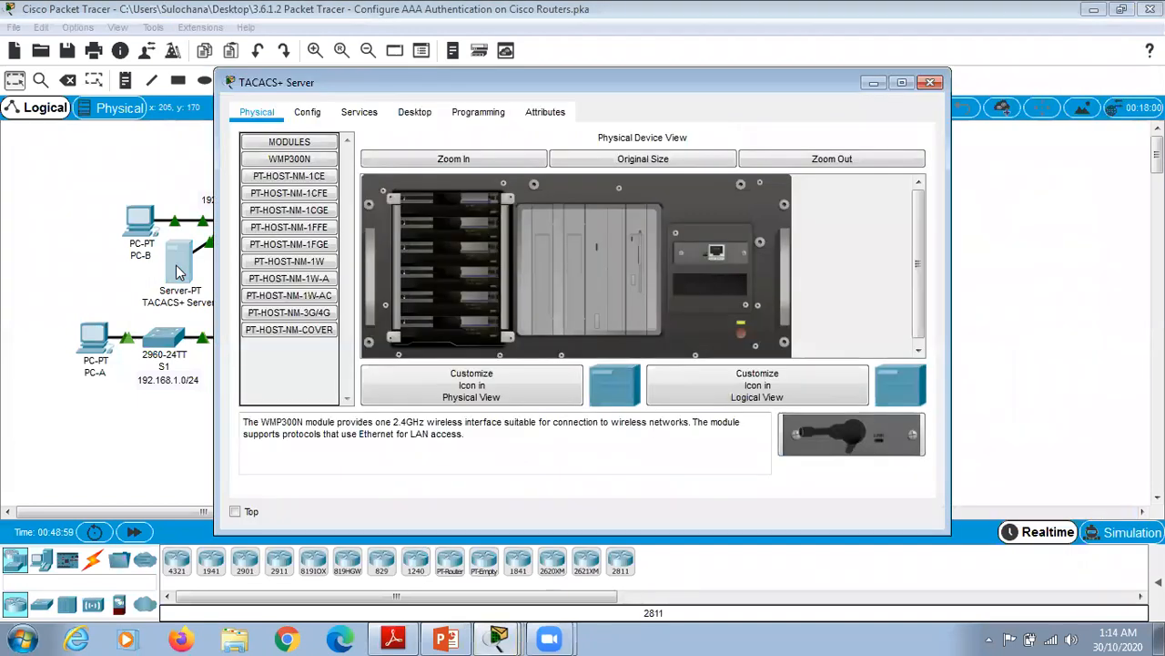
{"action": "left_click", "coordinate": [361, 113]}
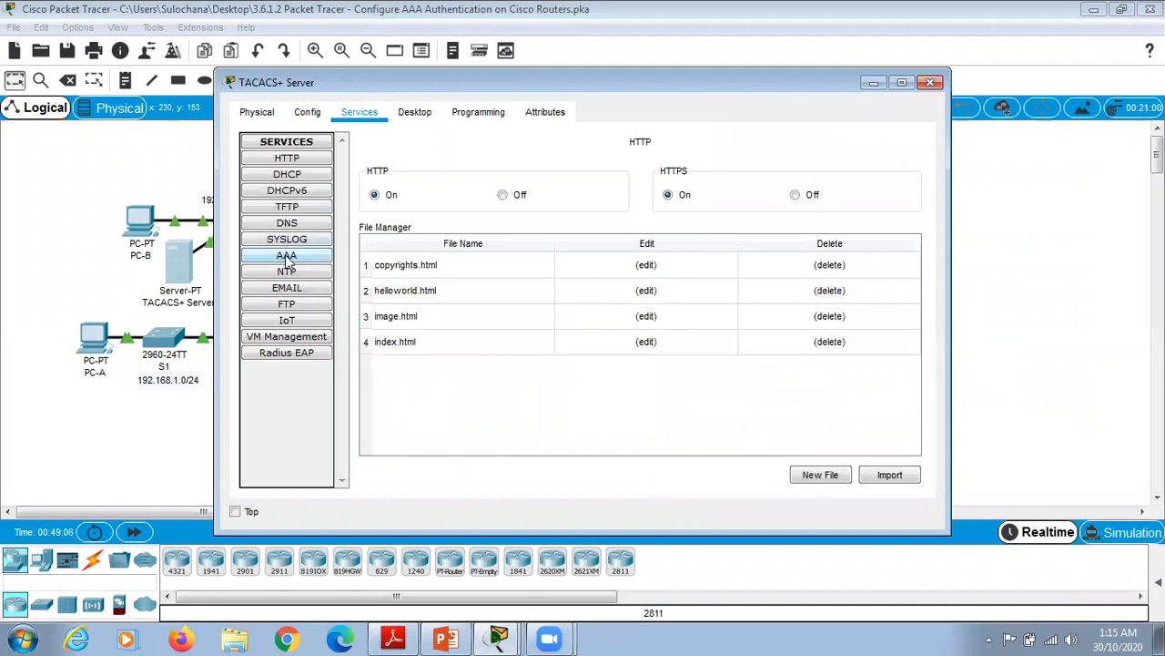
{"action": "left_click", "coordinate": [287, 260]}
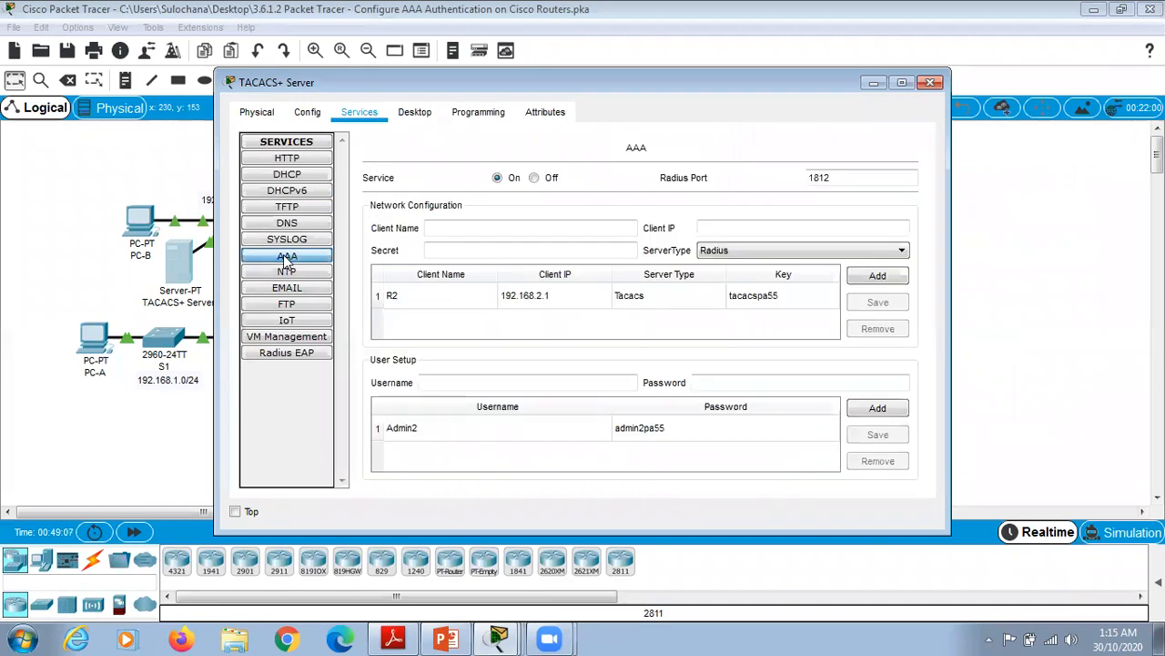
{"action": "left_click", "coordinate": [391, 299]}
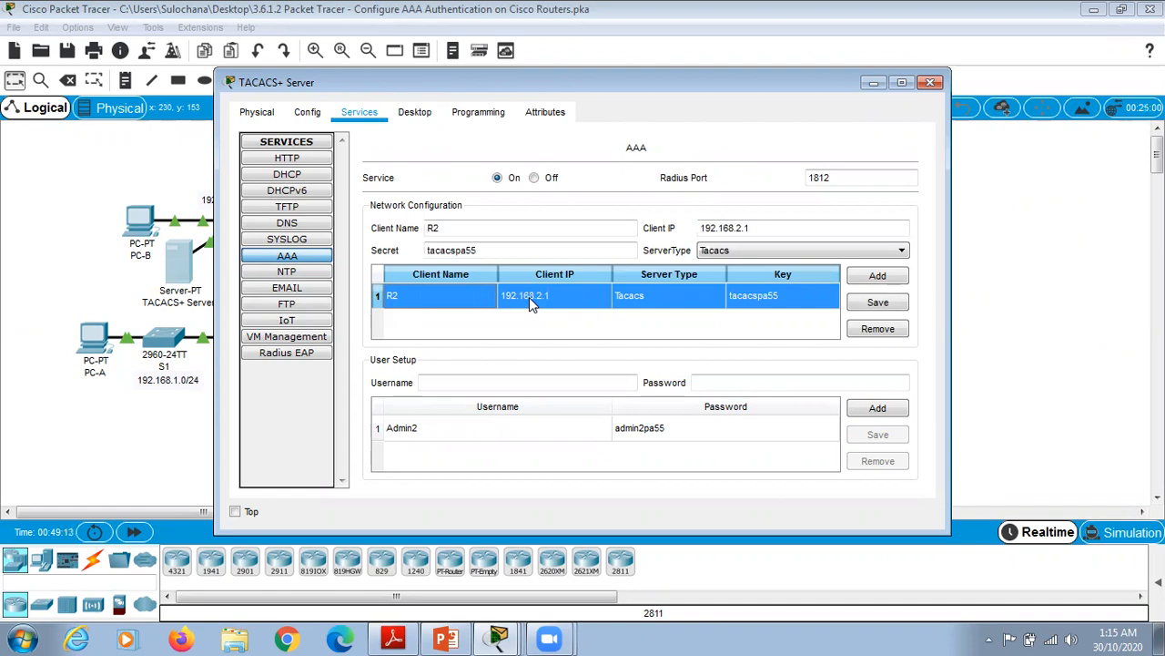
{"action": "left_click", "coordinate": [396, 433]}
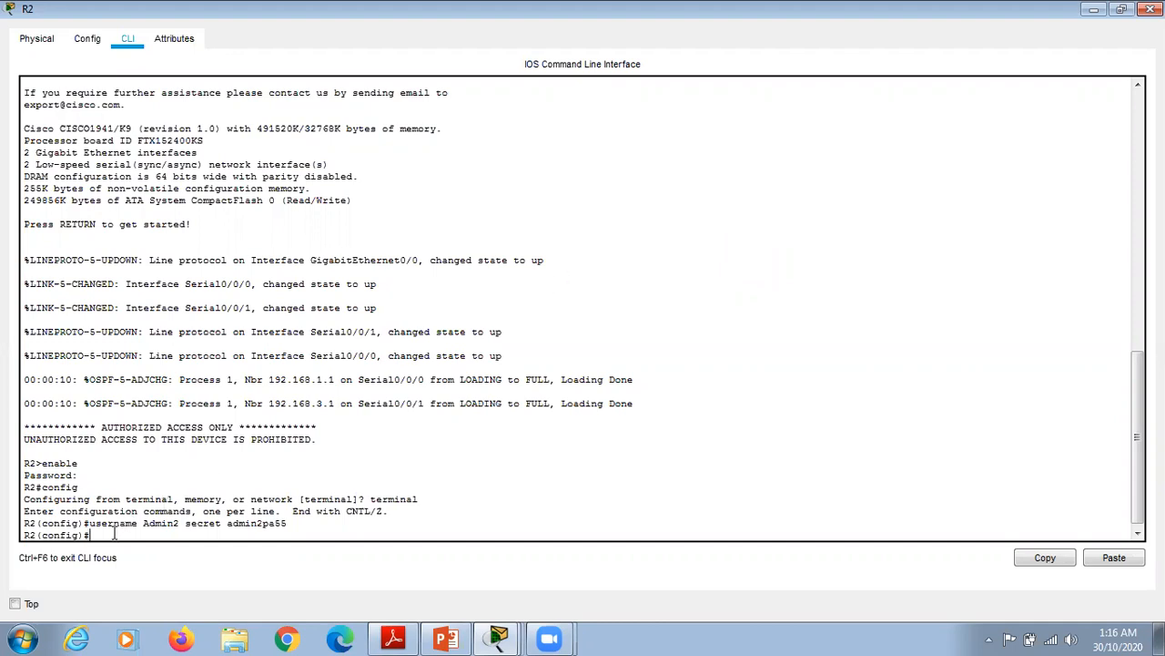
Step: Point R2 at TACACS+ server 192.168.2.2 and set the TACACS+ shared secret key
{"action": "type", "text": "tacacs-server host 192.168"}
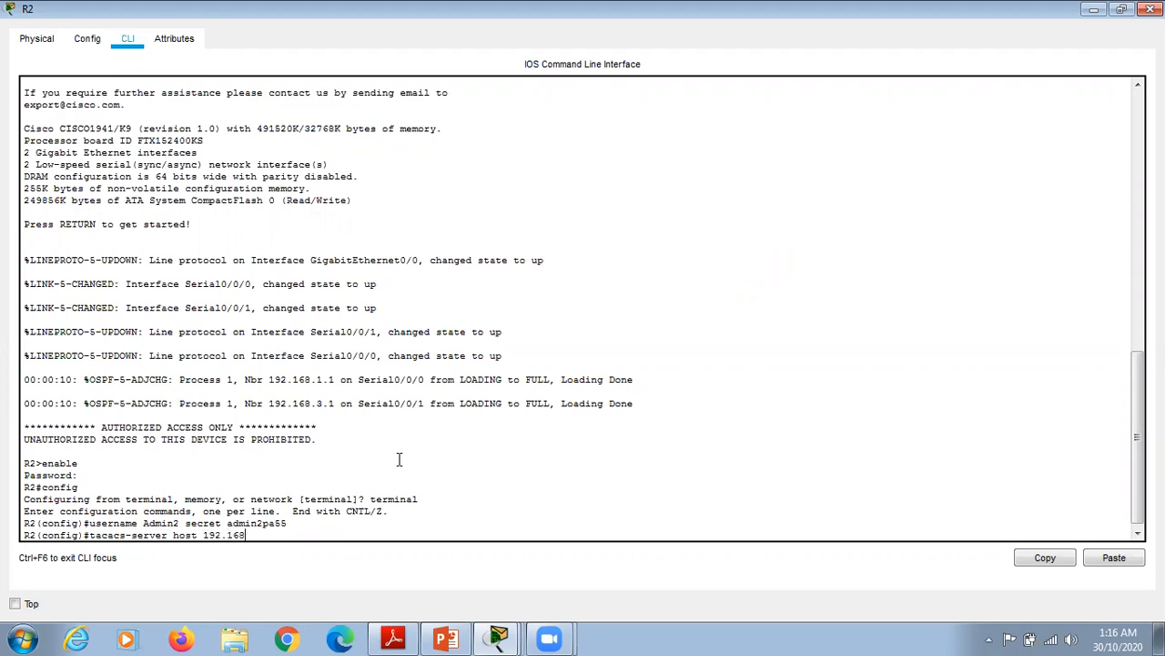
{"action": "type", "text": ".2.2"}
{"action": "key", "text": "Return"}
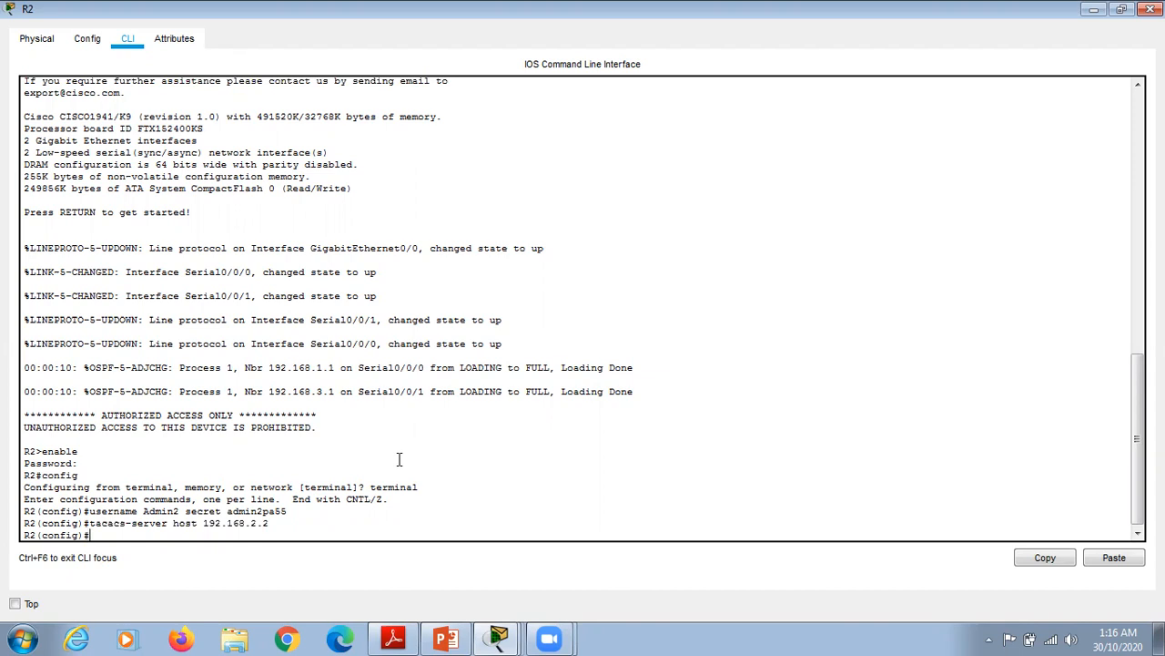
{"action": "type", "text": "acacs"}
{"action": "type", "text": "-server key tacacs"}
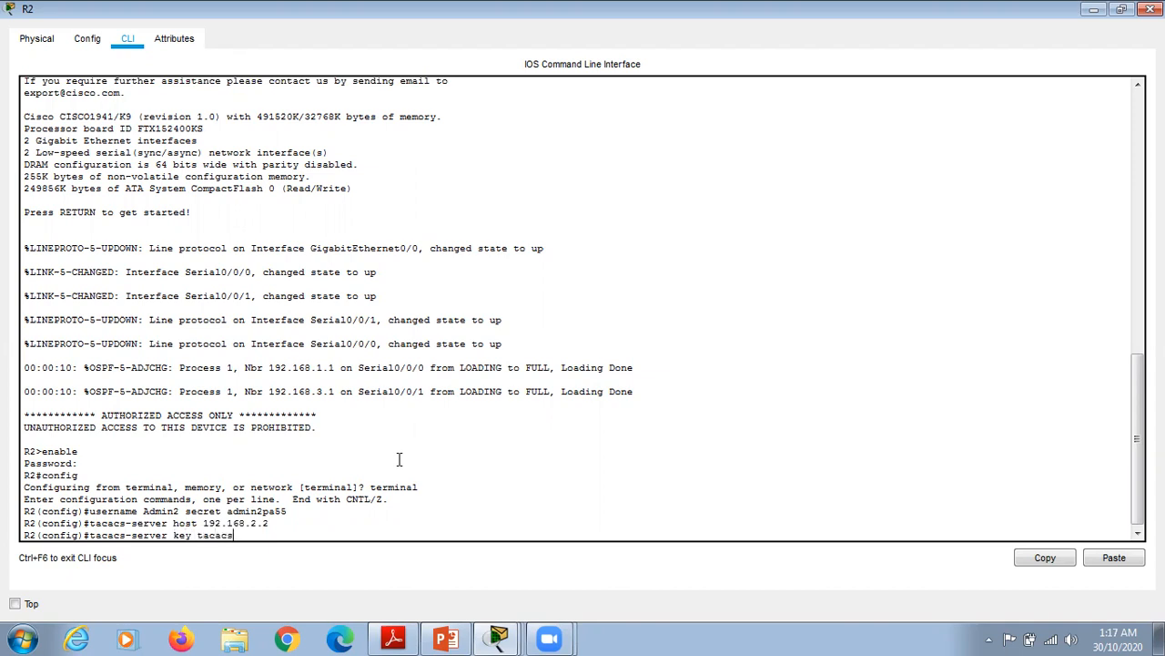
{"action": "type", "text": "pa55"}
{"action": "key", "text": "Return"}
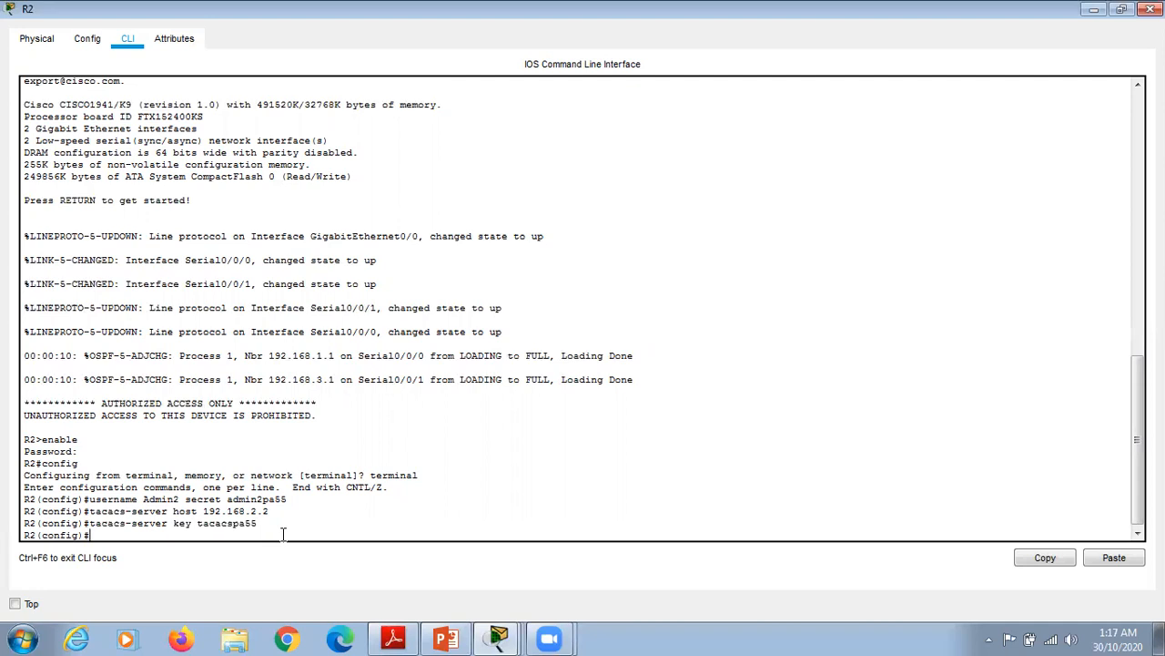
{"action": "type", "text": "aaa new-model"}
Step: Enable aaa new-model and set default login authentication to group tacacs+ then local
{"action": "key", "text": "Return"}
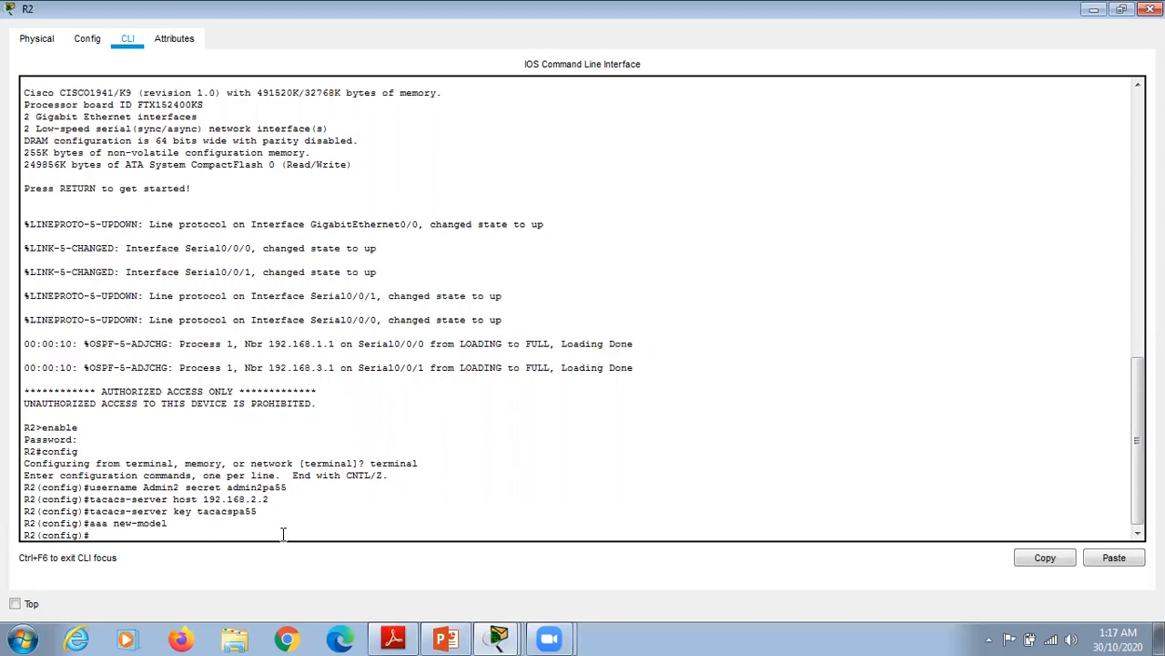
{"action": "type", "text": "aaa authentication login default"}
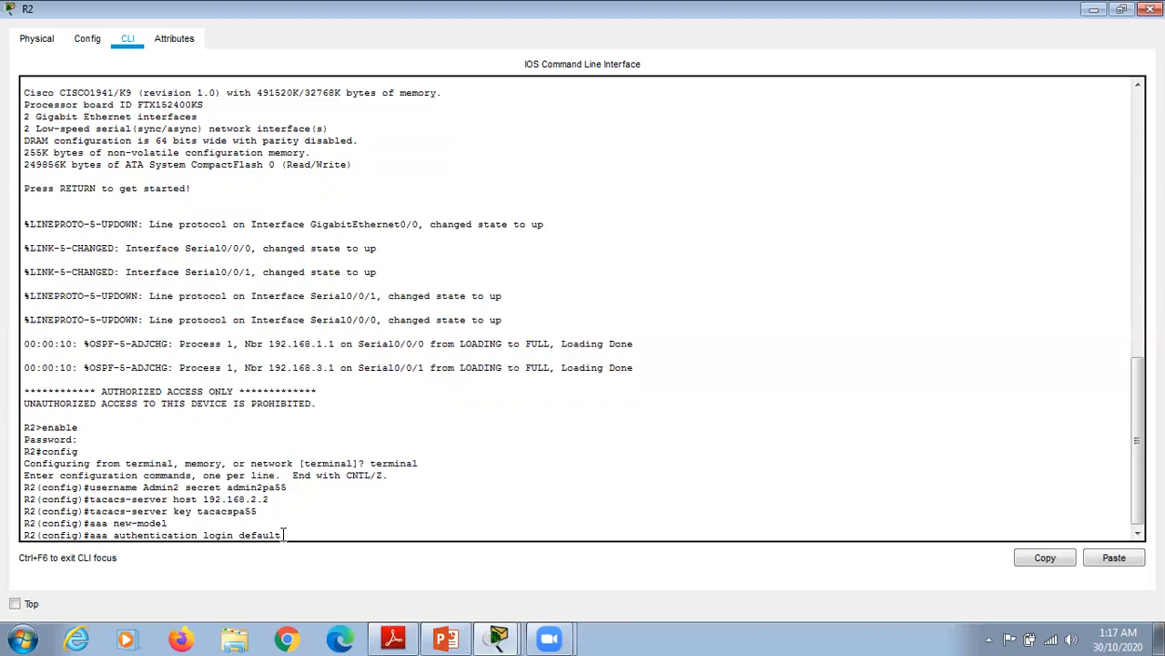
{"action": "type", "text": " group tacacs+ local"}
{"action": "key", "text": "Return"}
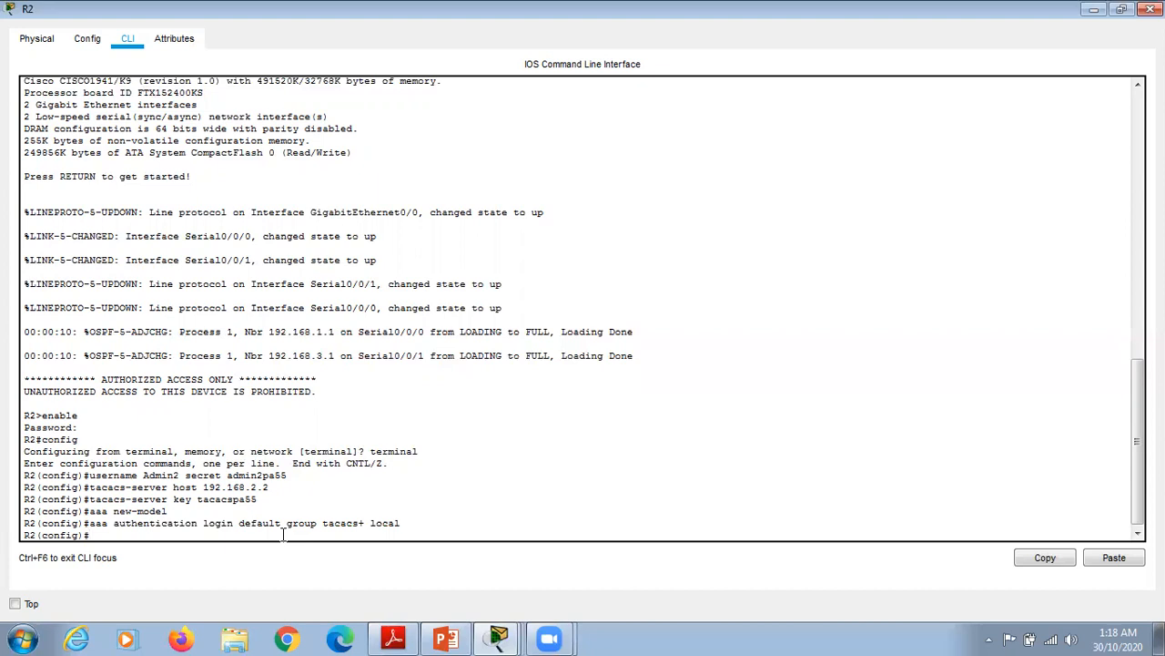
Step: Apply login authentication default to line console 0 and return to privileged mode
{"action": "type", "text": "line console 0"}
{"action": "key", "text": "Return"}
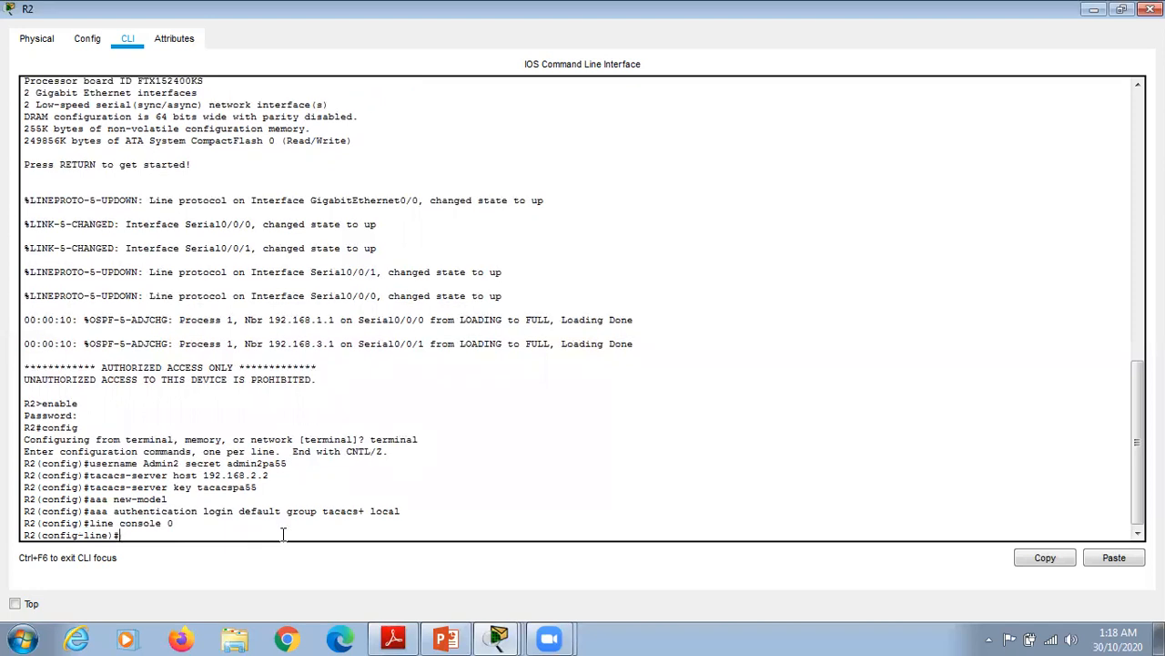
{"action": "type", "text": "login authentication defau"}
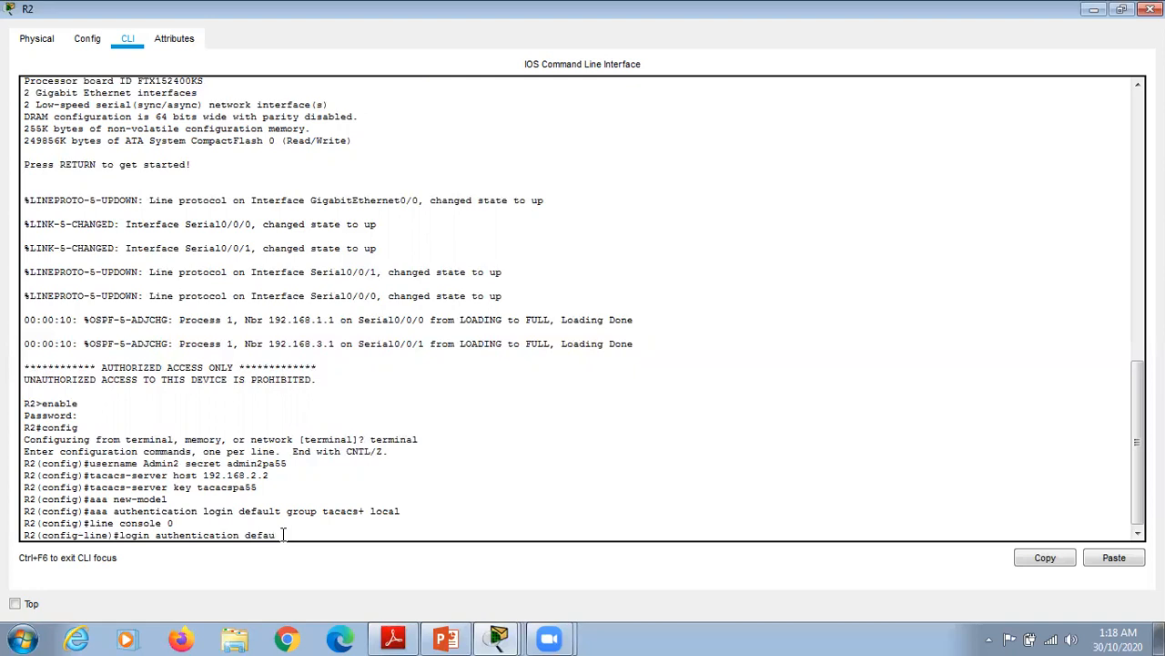
{"action": "type", "text": "lt"}
{"action": "key", "text": "Return"}
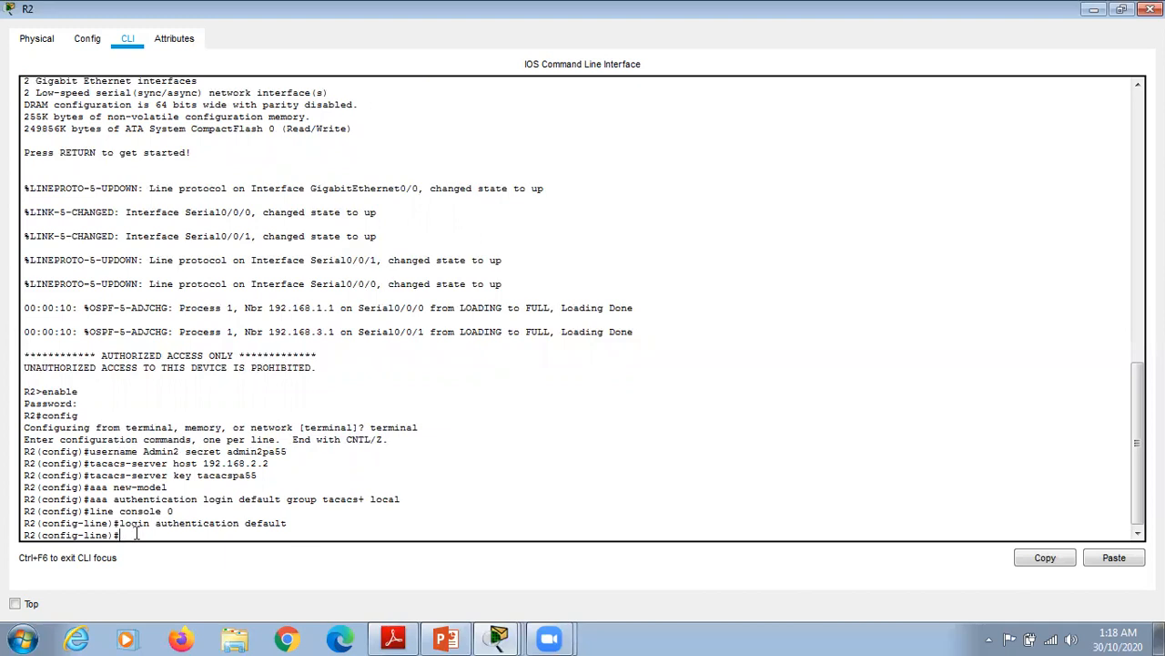
{"action": "type", "text": "en"}
{"action": "key", "text": "Return"}
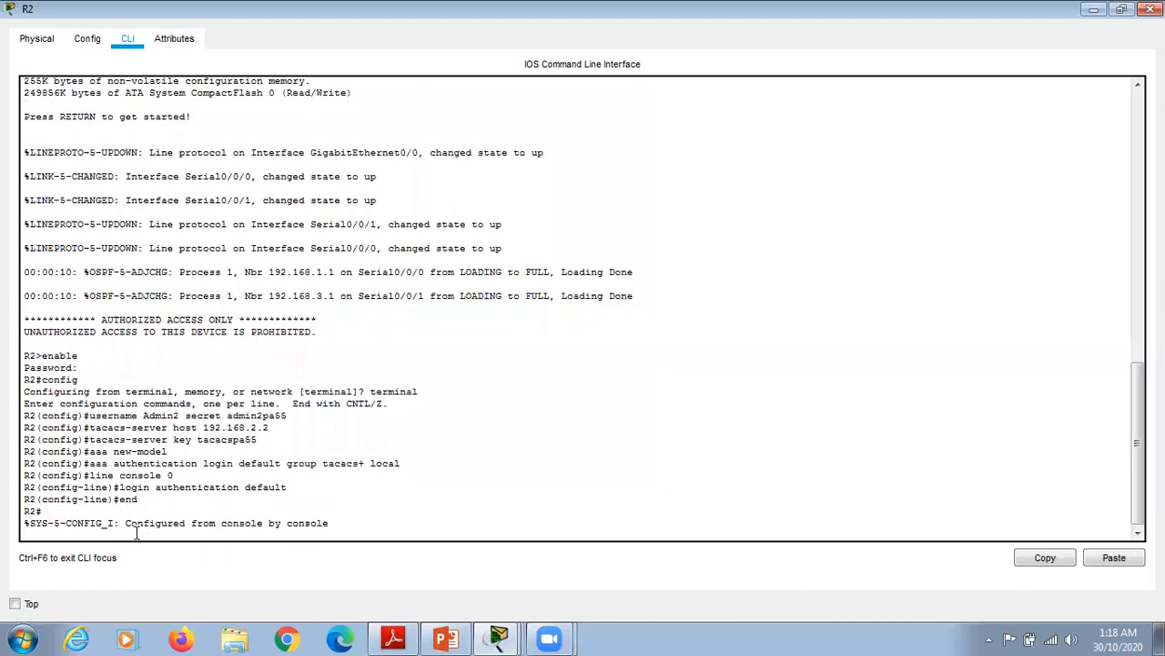
Step: Log out of R2's console, log back in as Admin2 with the TACACS+ password, then close R2
{"action": "key", "text": "Return"}
{"action": "type", "text": "exit"}
{"action": "key", "text": "Return"}
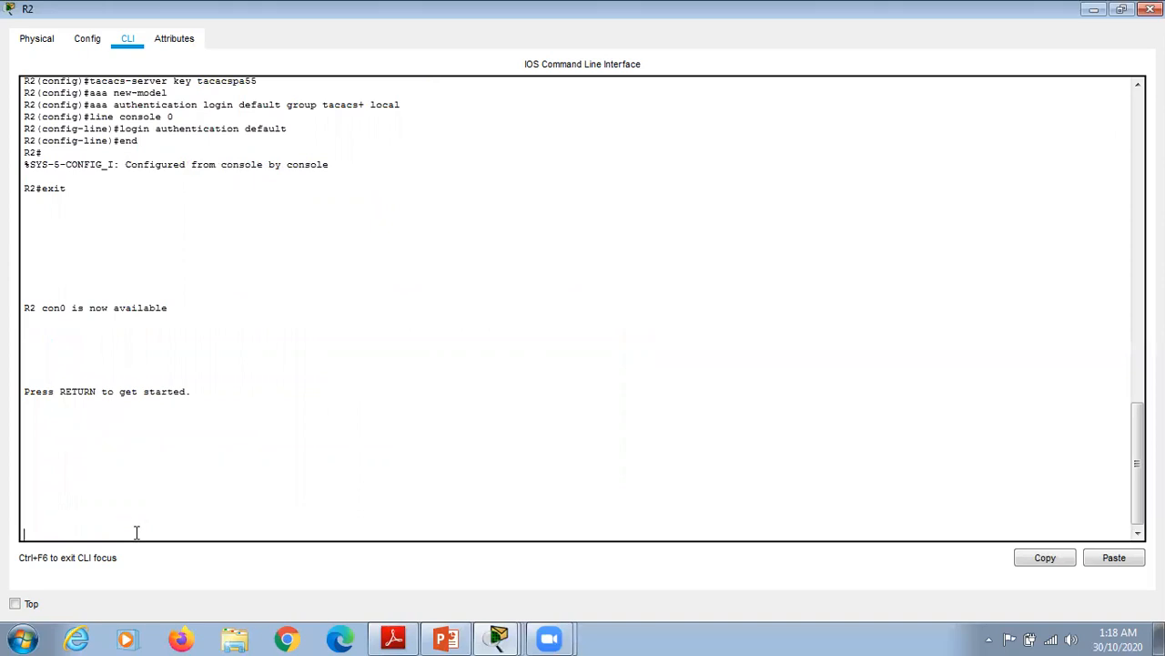
{"action": "key", "text": "Return"}
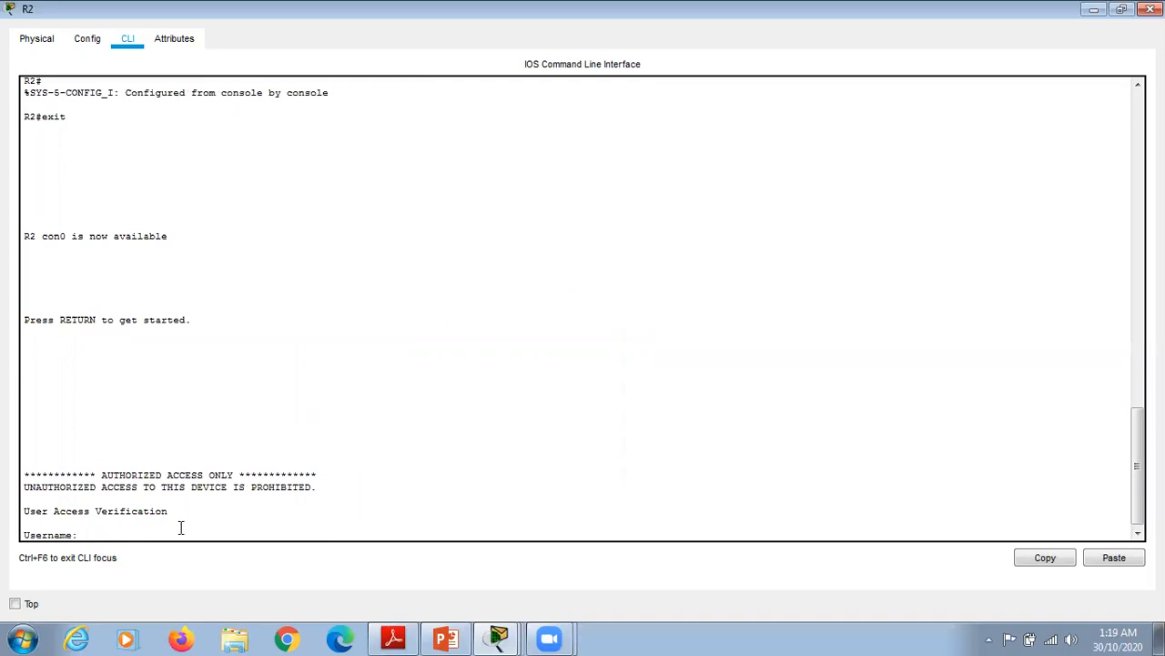
{"action": "type", "text": "Admin2"}
{"action": "key", "text": "Return"}
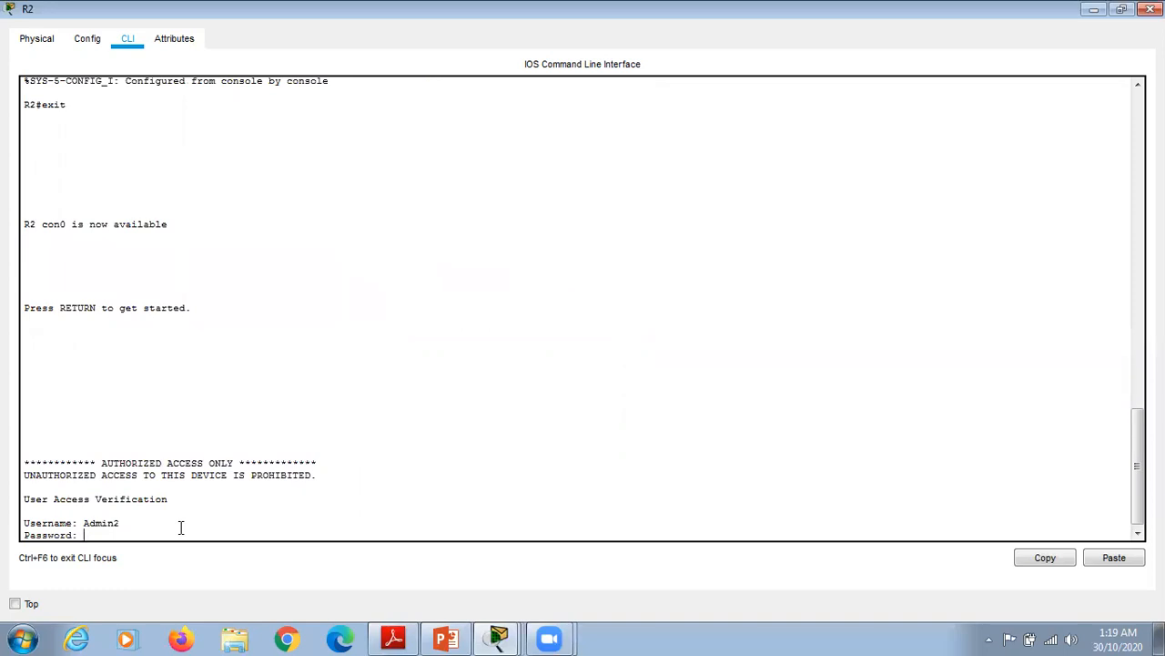
{"action": "key", "text": "Return"}
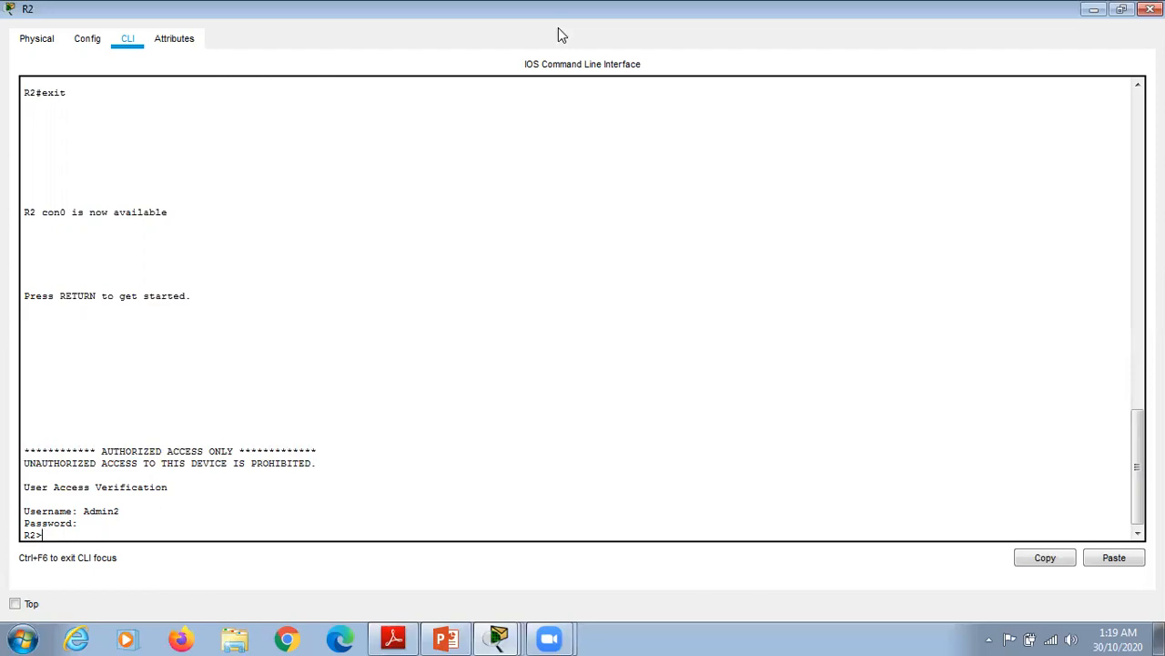
{"action": "left_click", "coordinate": [1093, 9]}
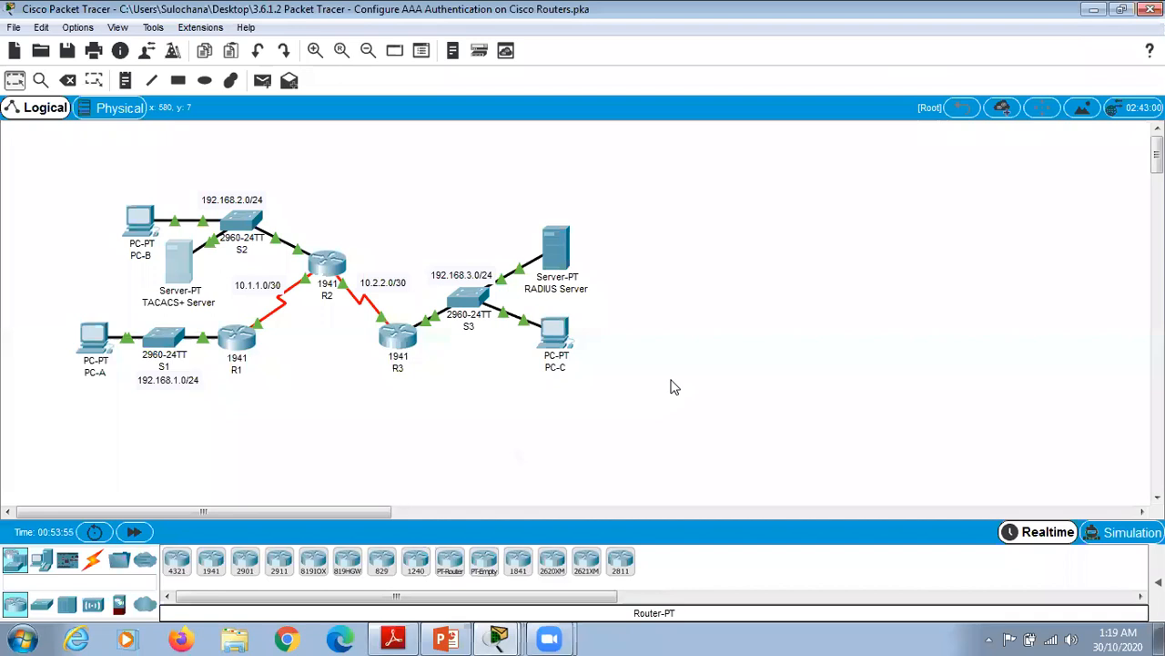
Step: On R3's CLI, enter privileged mode with the enable password, then config terminal mode
{"action": "left_click", "coordinate": [401, 342]}
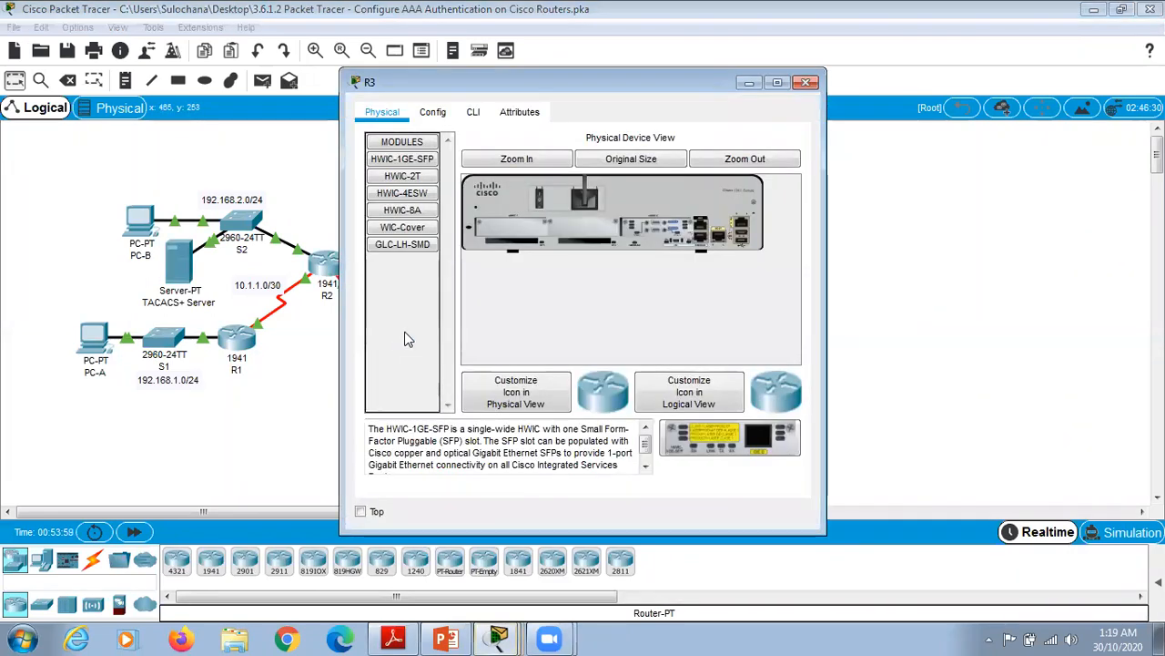
{"action": "left_click", "coordinate": [471, 117]}
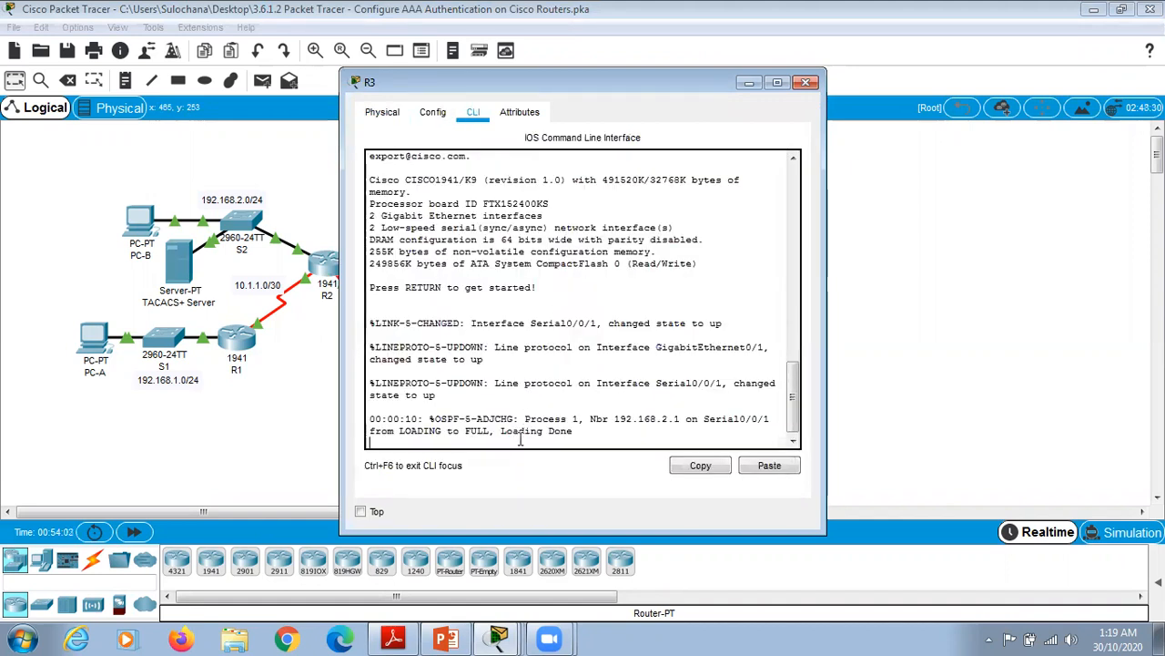
{"action": "key", "text": "Return"}
{"action": "type", "text": "enable"}
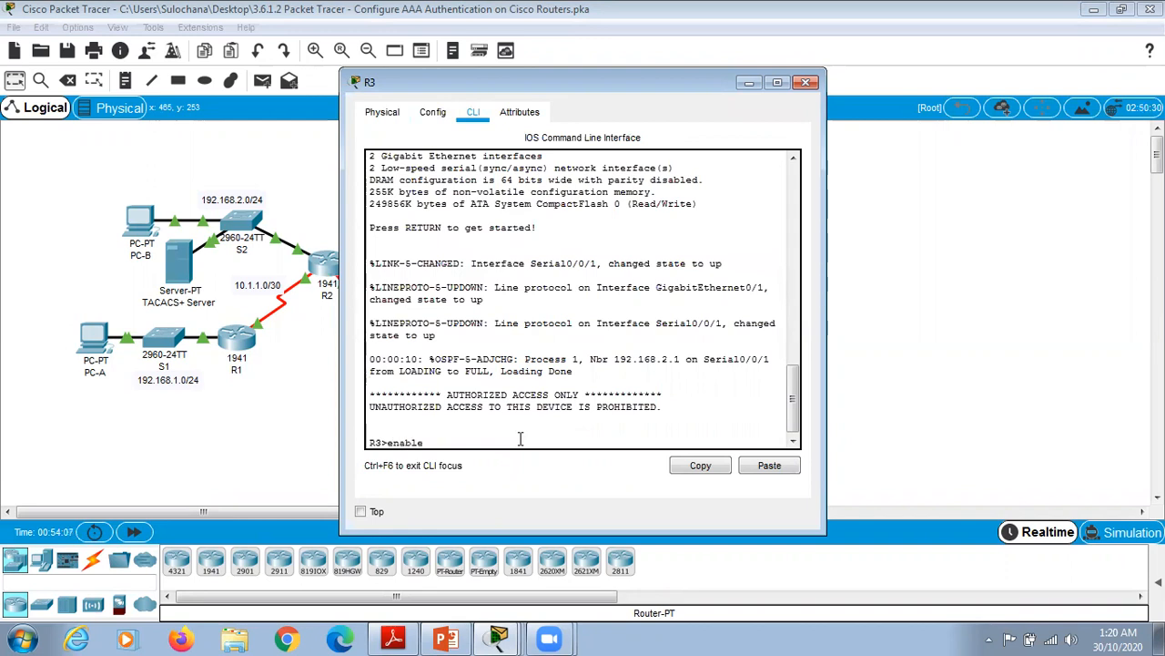
{"action": "key", "text": "Return"}
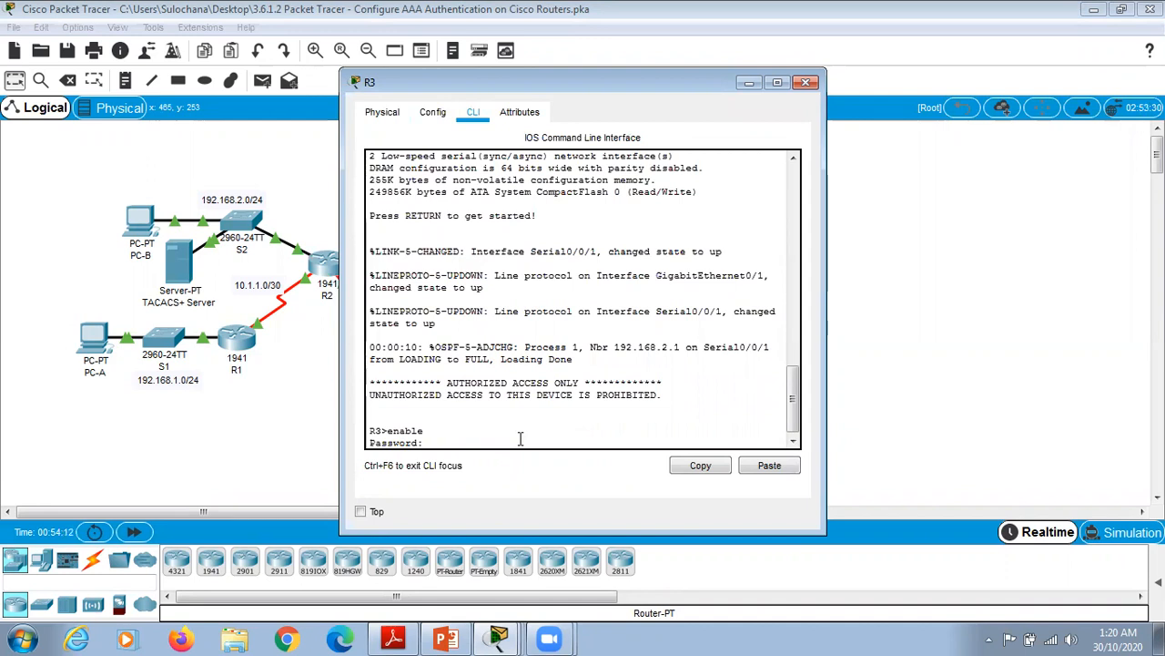
{"action": "key", "text": "Return"}
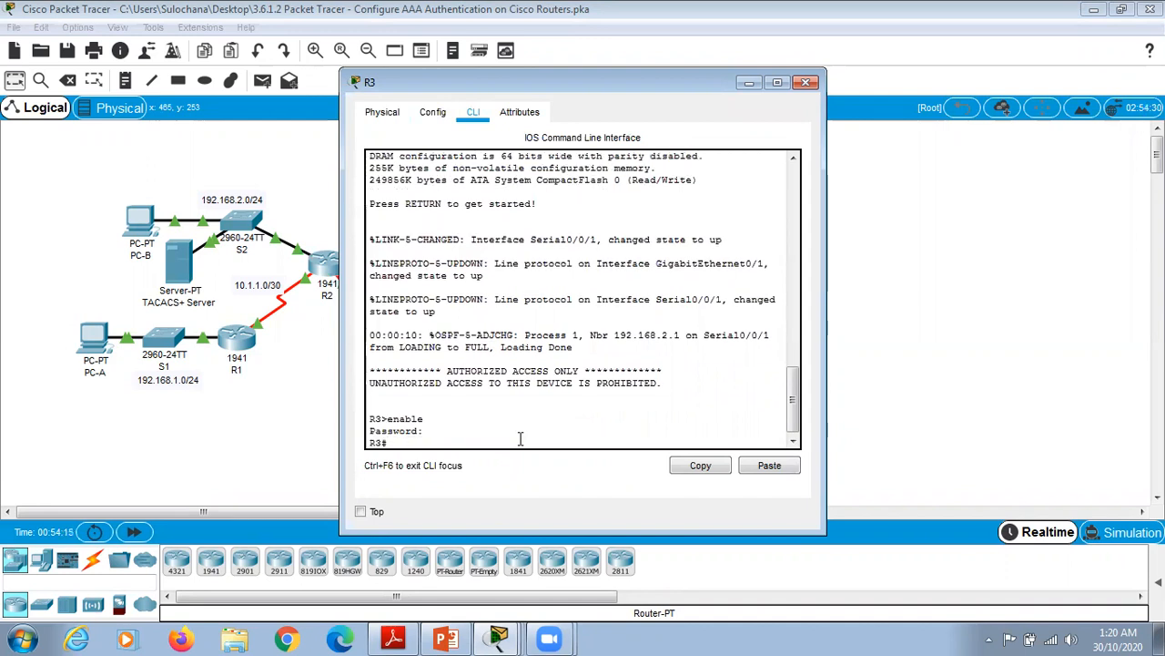
{"action": "type", "text": "config"}
{"action": "key", "text": "Return"}
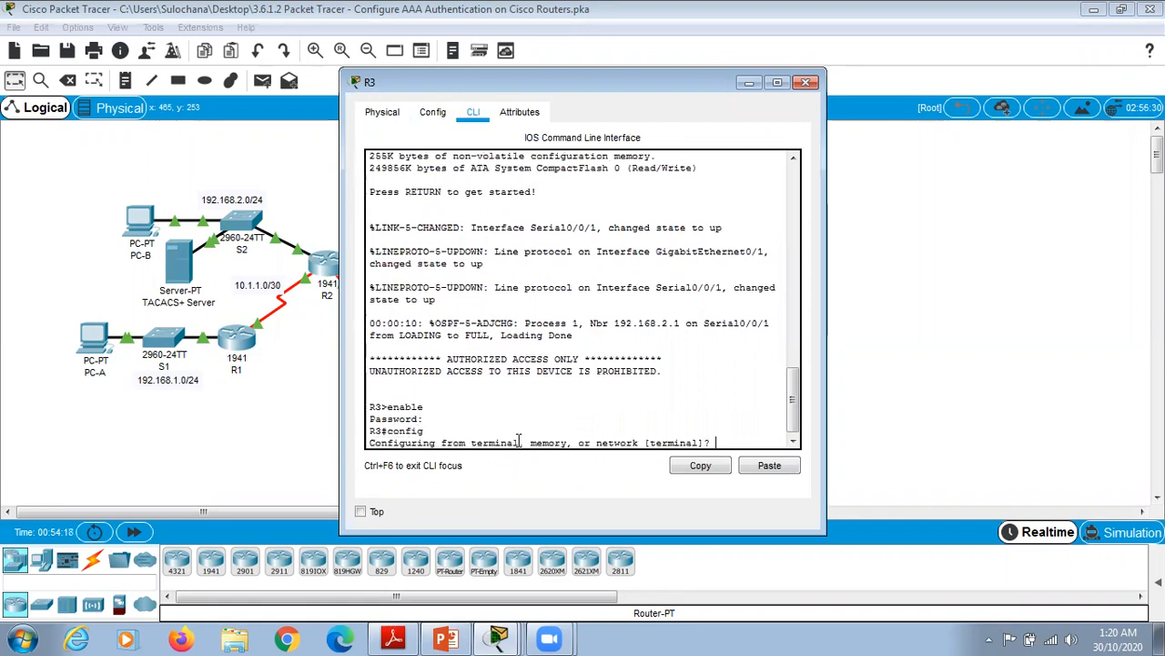
{"action": "type", "text": "terminal"}
{"action": "key", "text": "Return"}
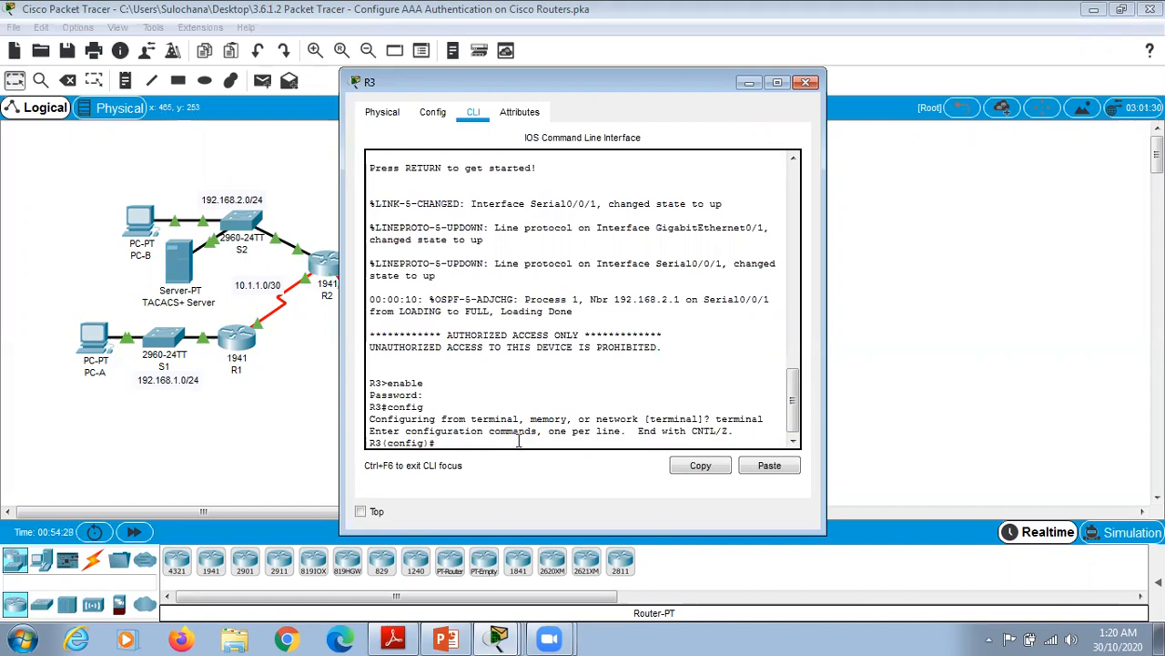
Step: Create local user Admin3 with its secret password on R3
{"action": "type", "text": "username Admin3 sec"}
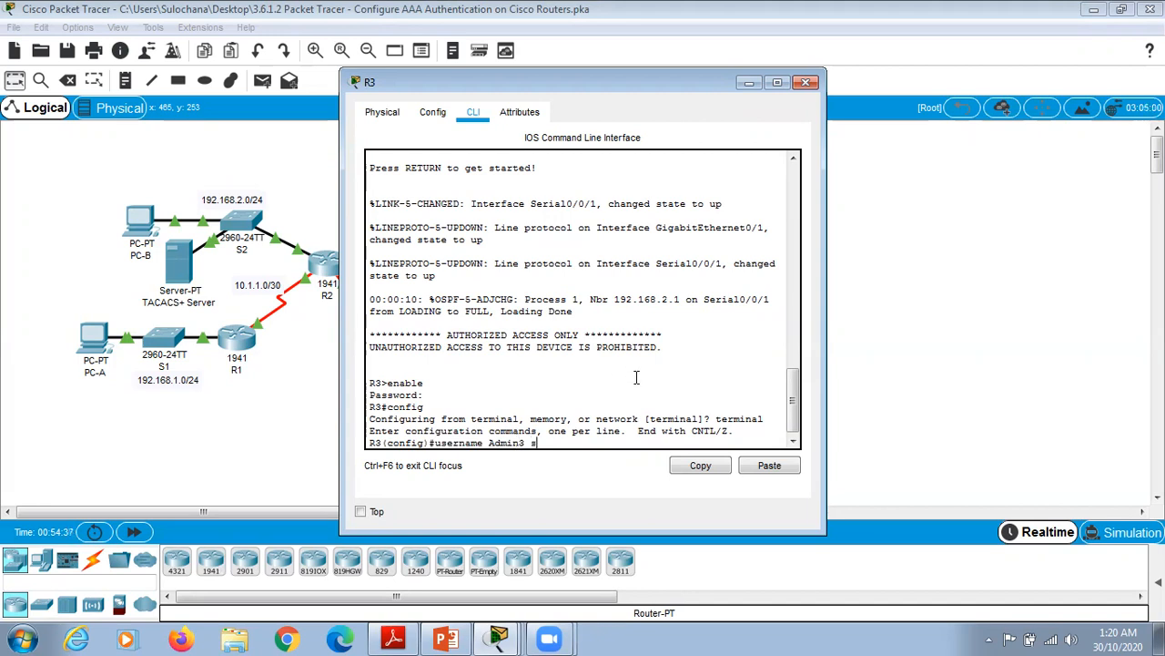
{"action": "type", "text": "ret admi"}
{"action": "type", "text": "3pa55"}
{"action": "key", "text": "Return"}
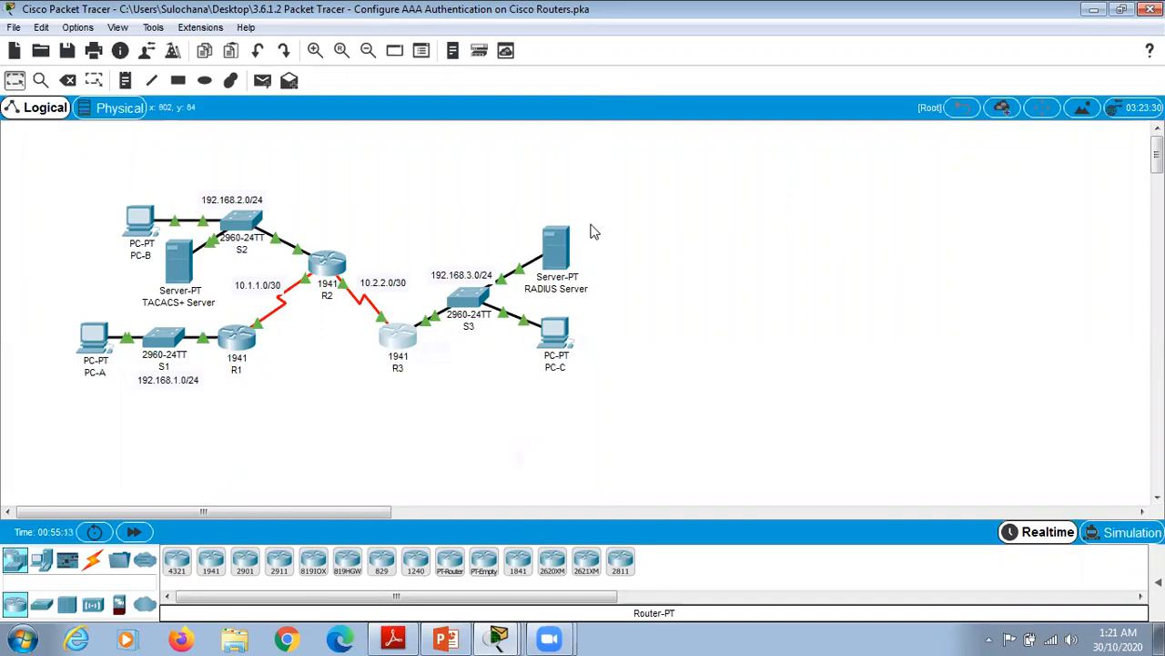
Step: Check the RADIUS Server's AAA entries for client R3 and user Admin3, then return to R3's CLI
{"action": "left_click", "coordinate": [560, 251]}
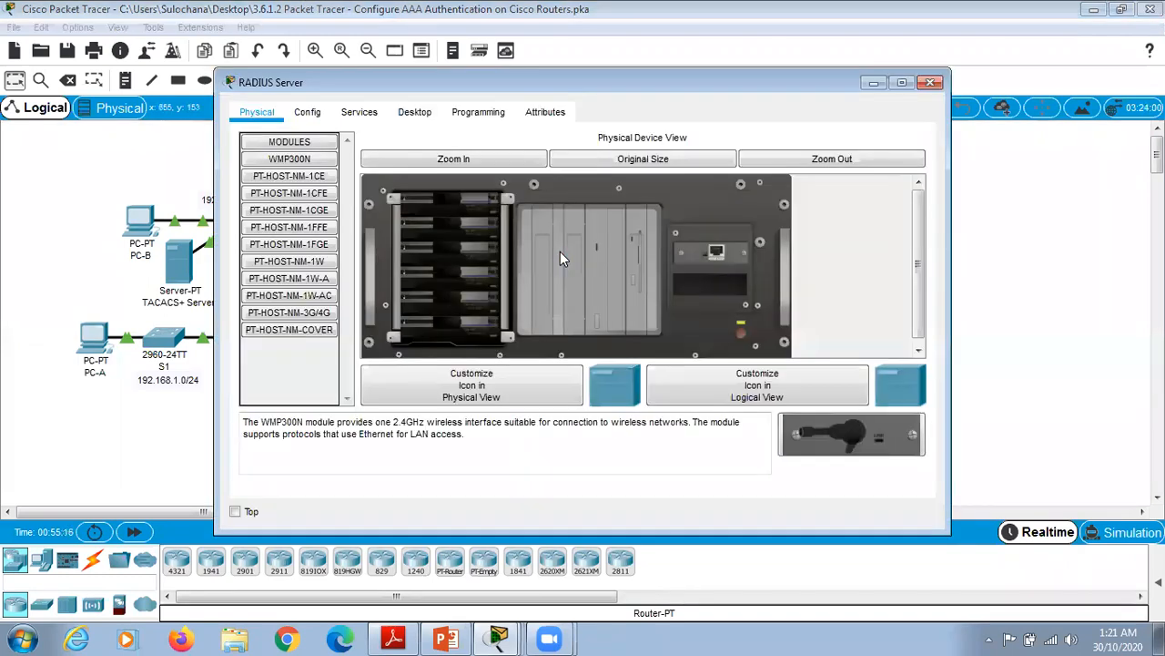
{"action": "left_click", "coordinate": [365, 117]}
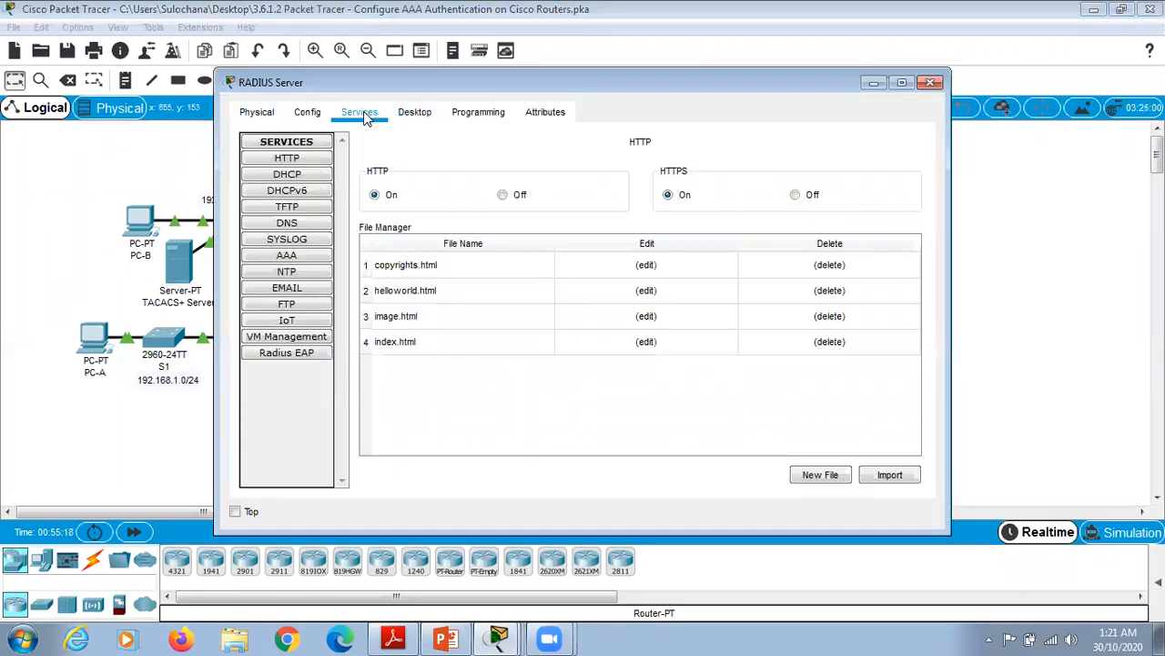
{"action": "left_click", "coordinate": [286, 257]}
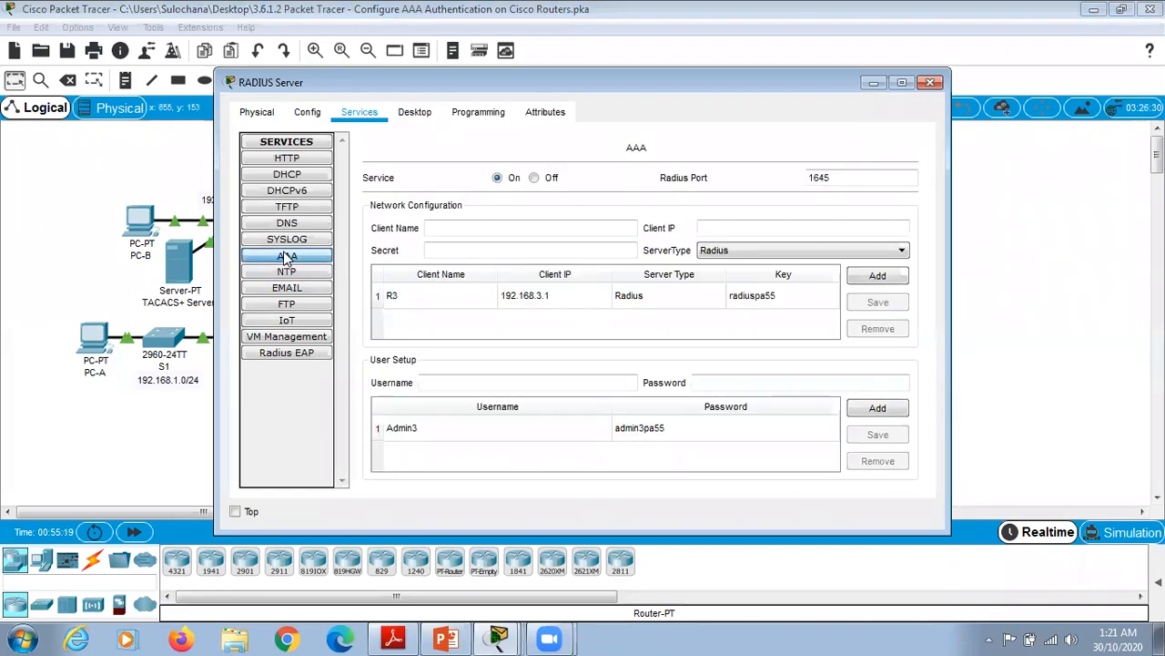
{"action": "left_click", "coordinate": [390, 301]}
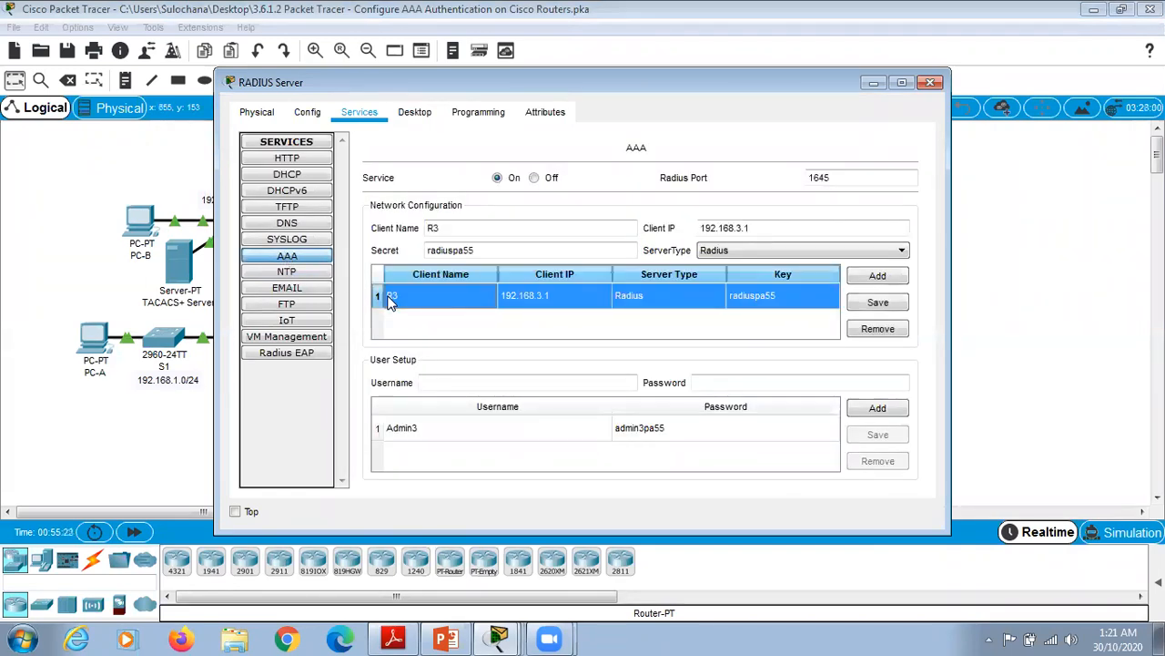
{"action": "left_click", "coordinate": [394, 435]}
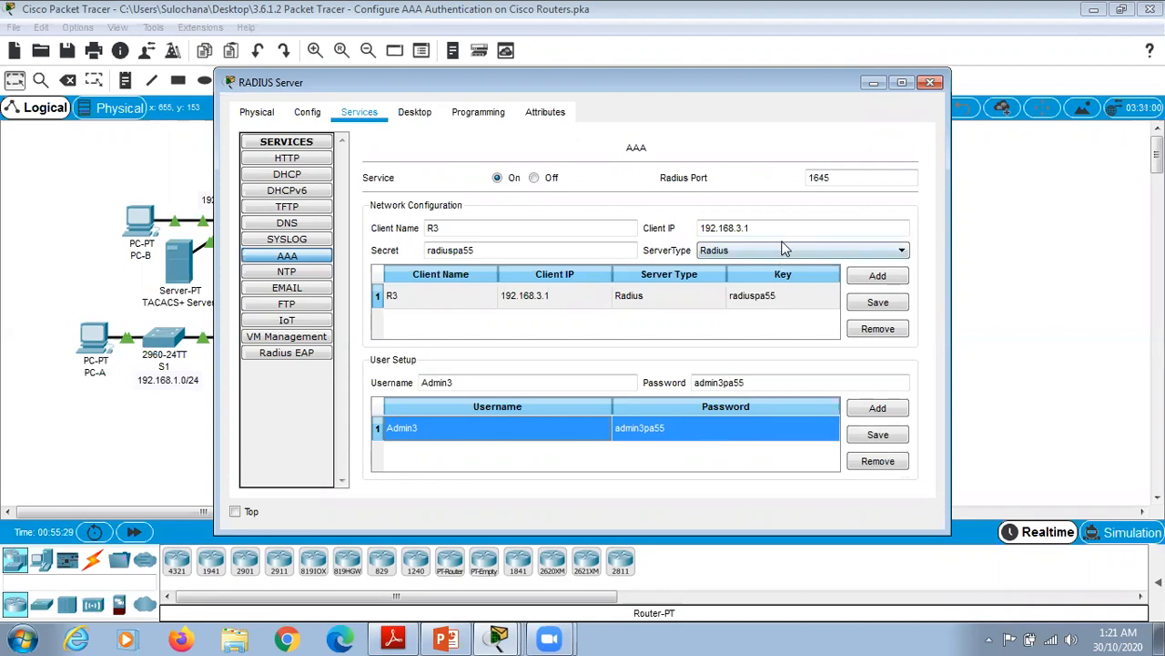
{"action": "left_click", "coordinate": [872, 83]}
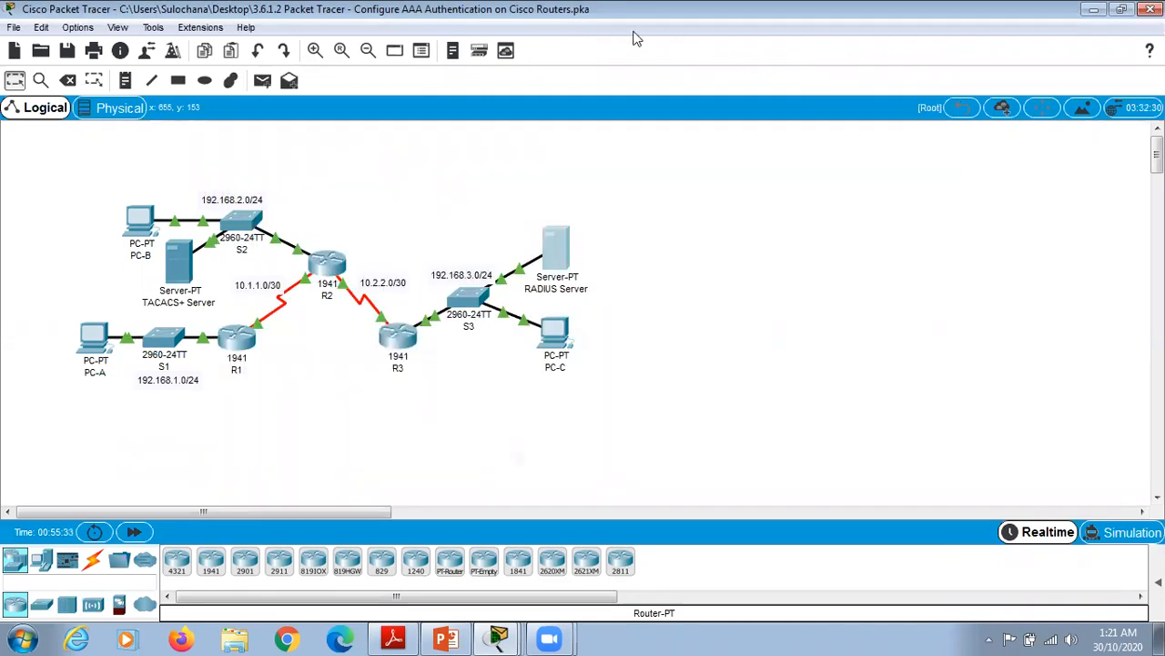
{"action": "left_click", "coordinate": [1094, 9]}
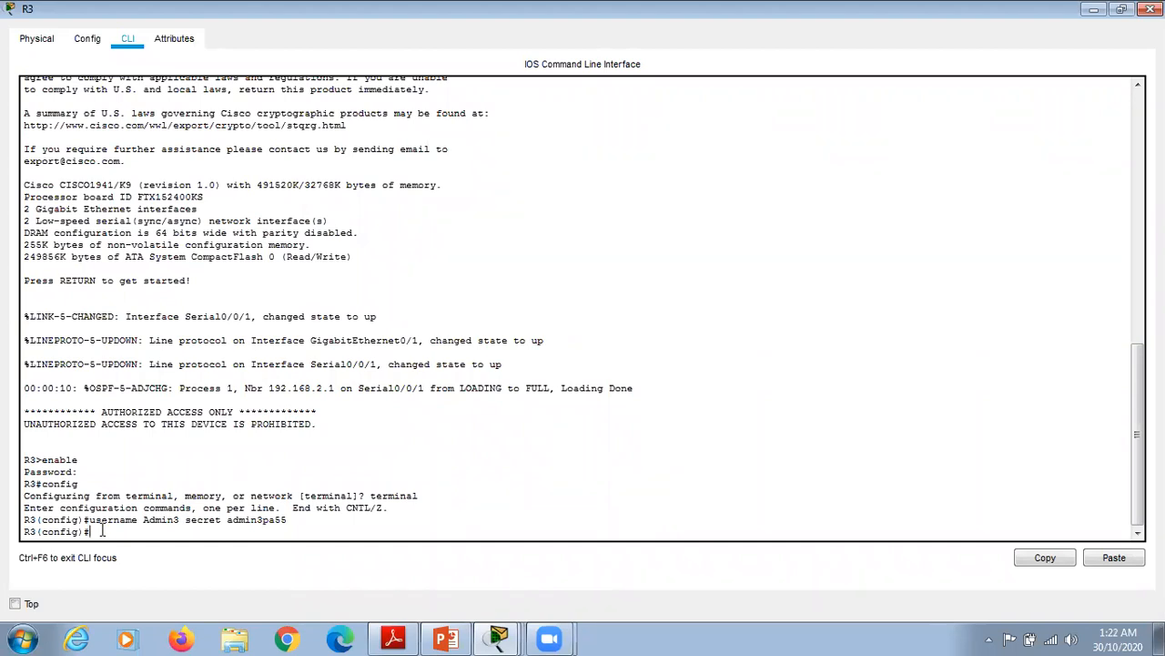
Step: Point R3 at RADIUS server 192.168.3.2 with the shared RADIUS key and enable aaa new-model
{"action": "type", "text": "radius-server host 192.168.3.2"}
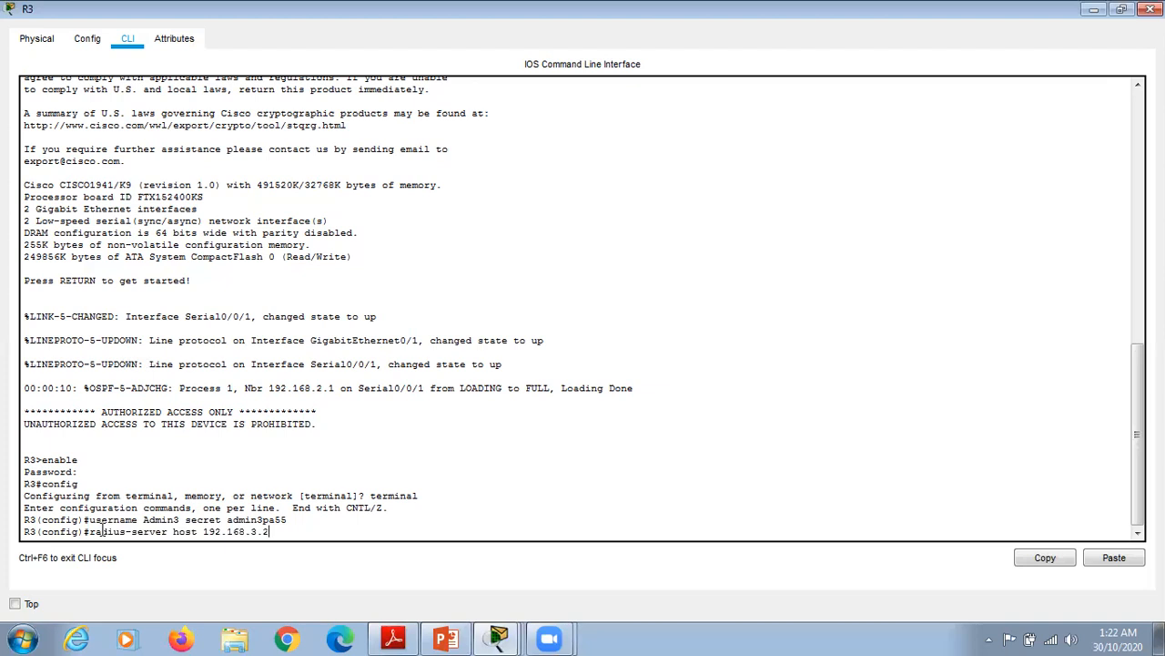
{"action": "key", "text": "Return"}
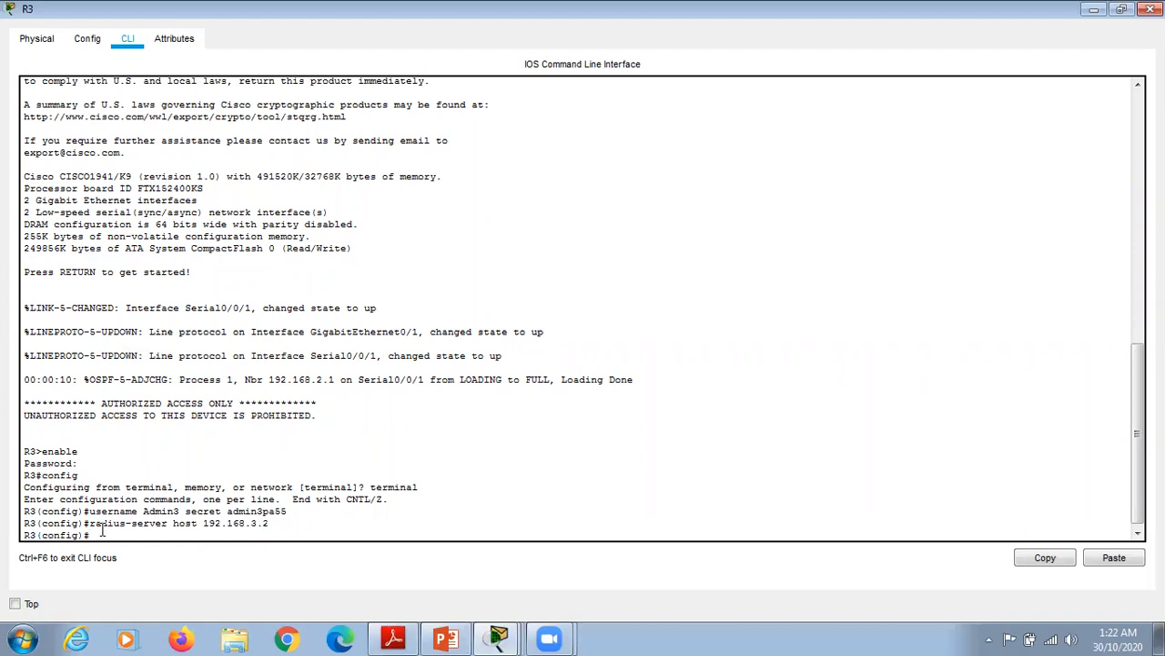
{"action": "type", "text": "radius-server key radiuspa55"}
{"action": "key", "text": "Return"}
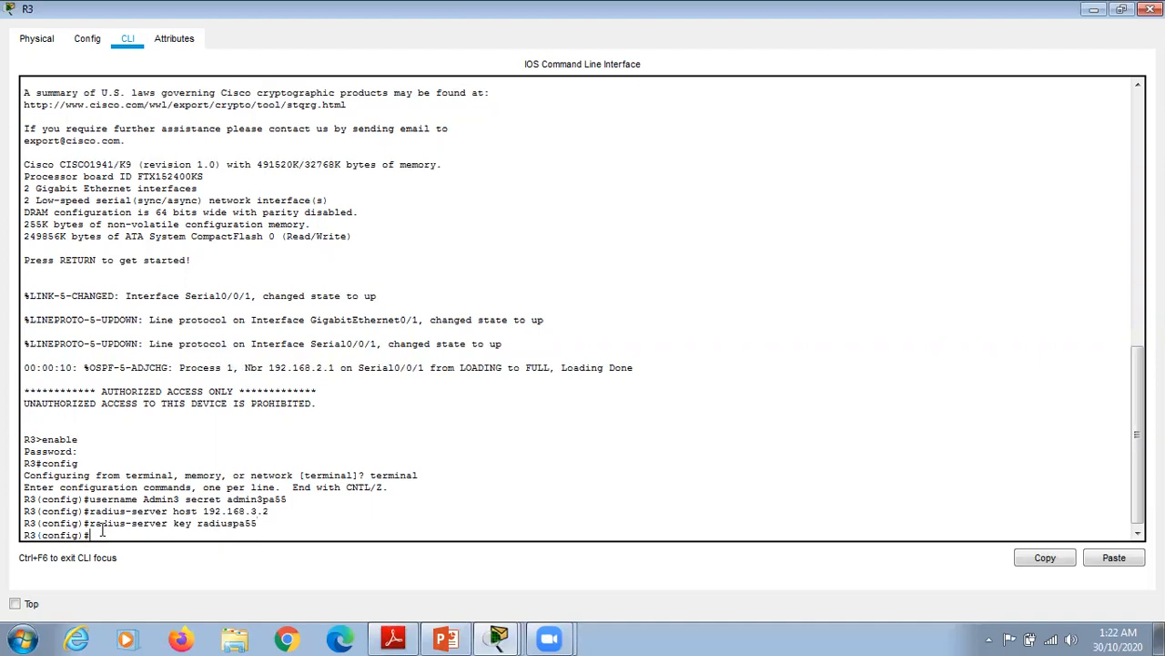
{"action": "type", "text": "aaa new-model"}
{"action": "key", "text": "Return"}
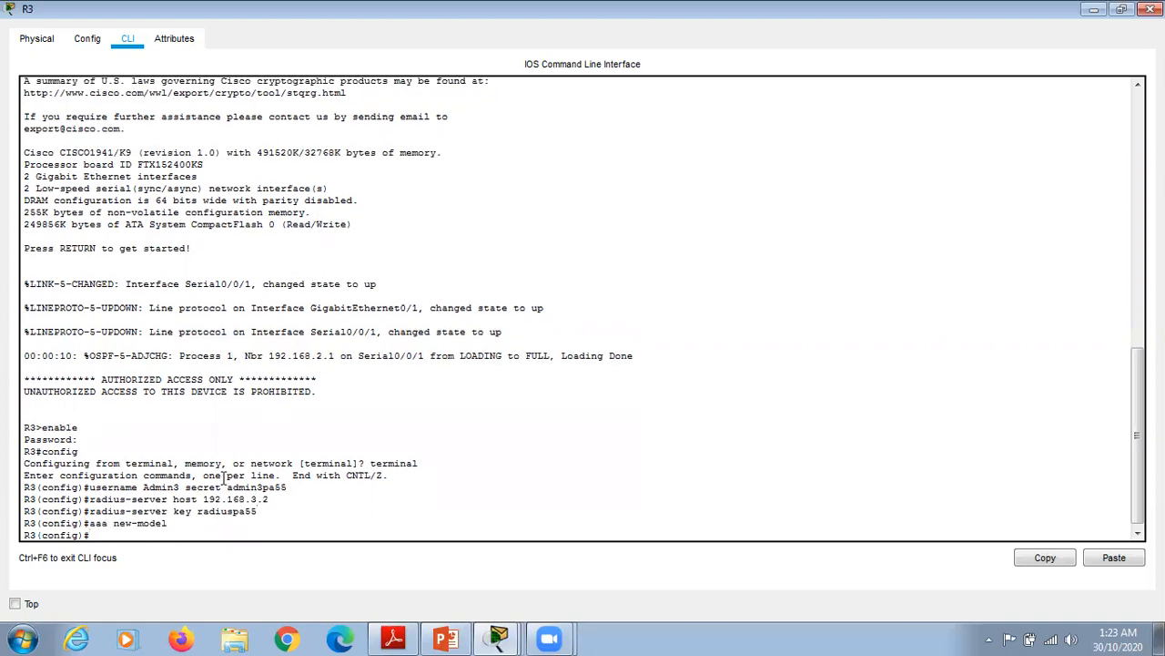
Step: Define the default login list as RADIUS then local, and apply it to console line 0
{"action": "type", "text": "aaa authentication"}
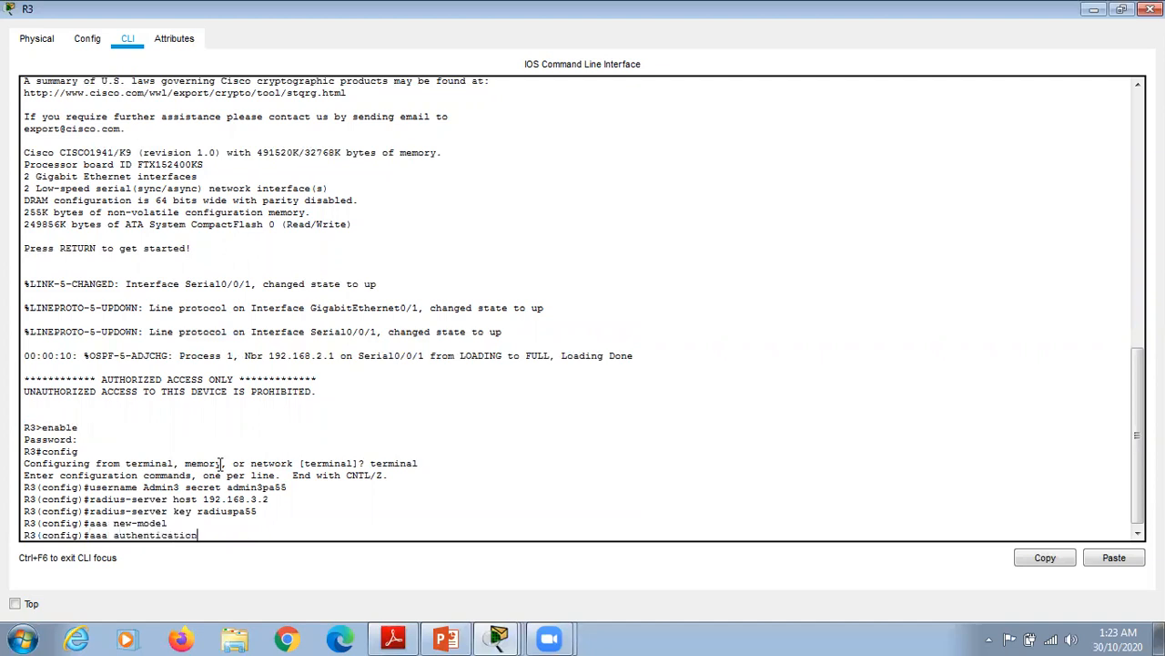
{"action": "type", "text": " login default group radius loc"}
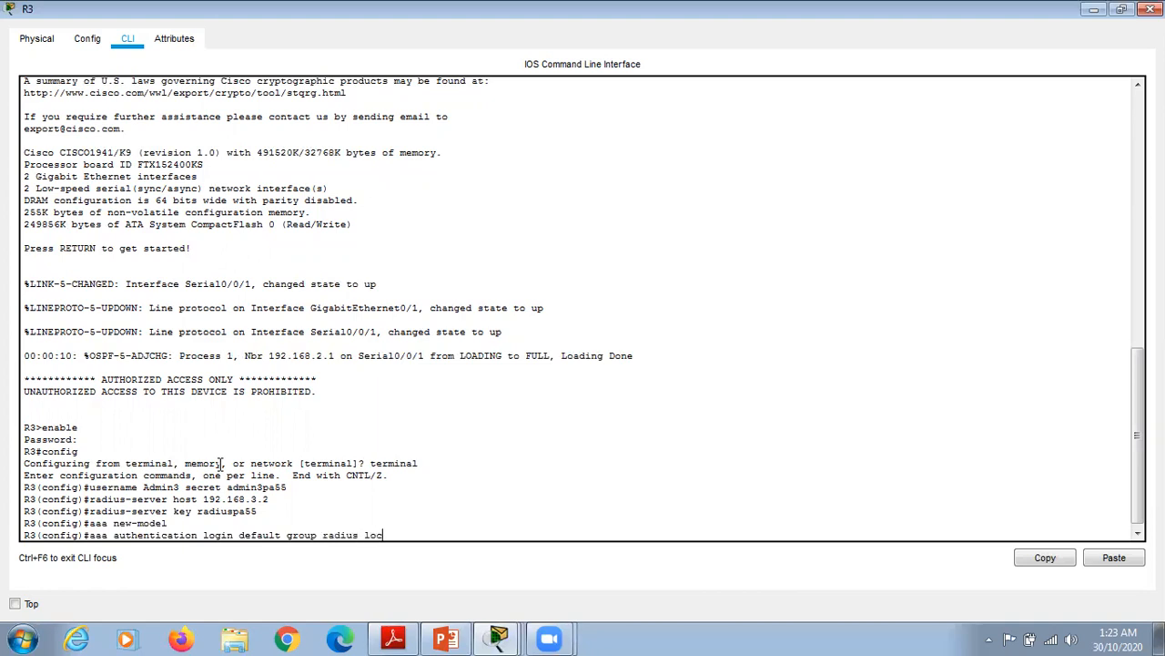
{"action": "type", "text": "al"}
{"action": "key", "text": "Return"}
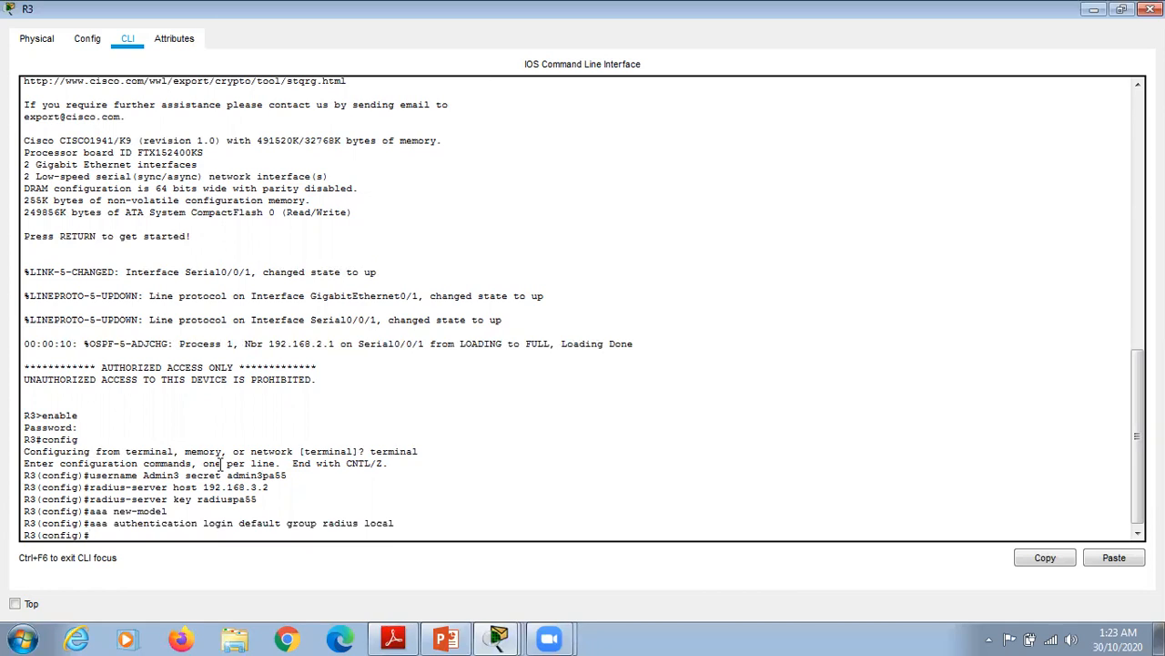
{"action": "type", "text": "line console 0"}
{"action": "key", "text": "Return"}
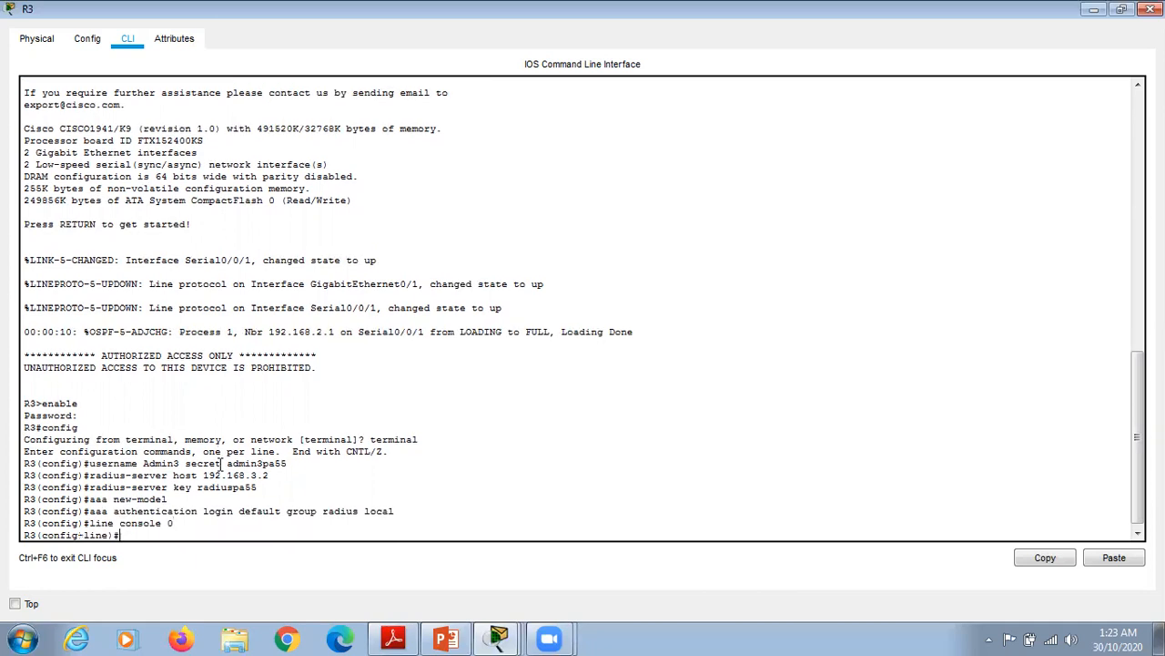
{"action": "type", "text": "login authentication def"}
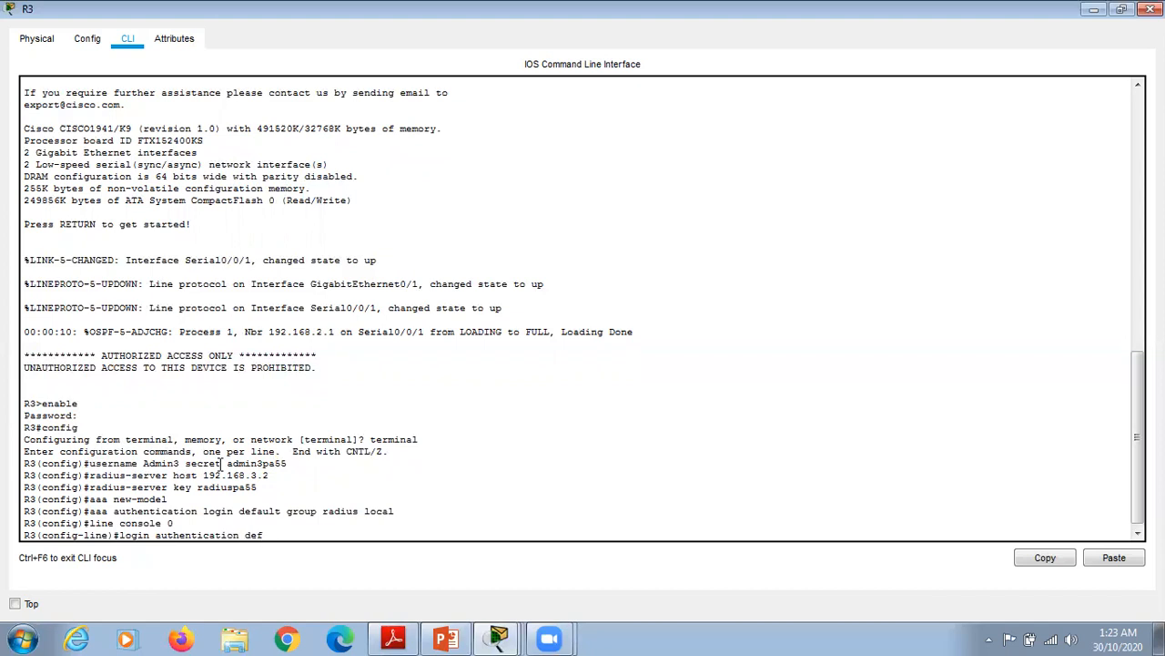
{"action": "type", "text": "ault"}
{"action": "key", "text": "Return"}
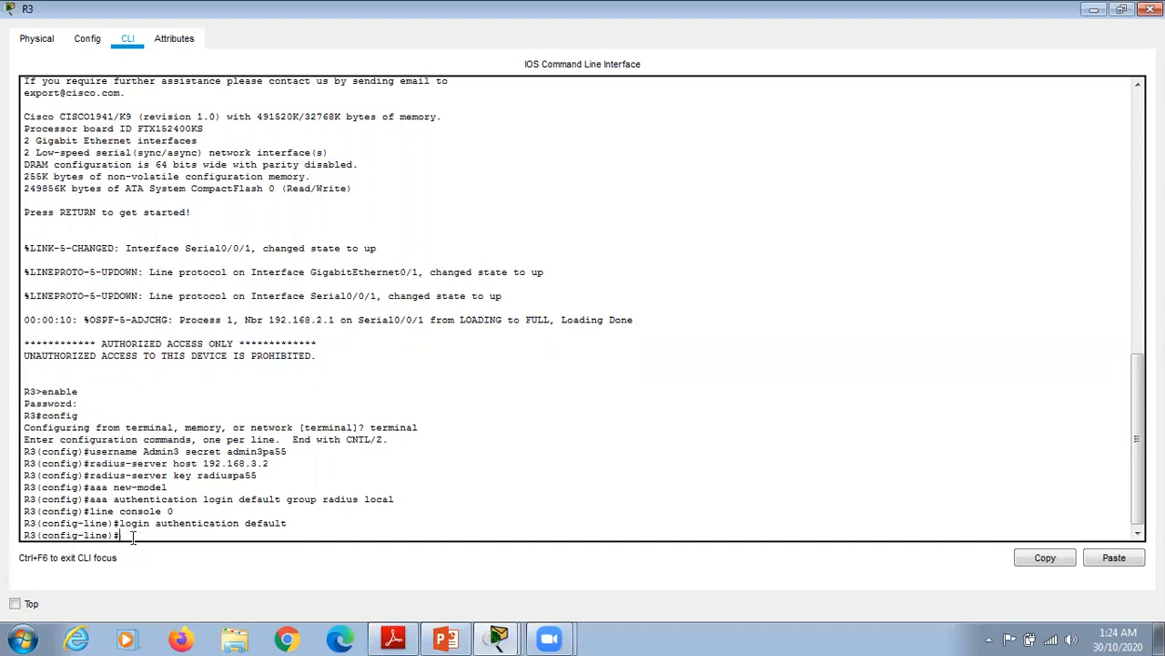
Step: Return to privileged mode with end, then log out of R3's console with exit
{"action": "type", "text": "end"}
{"action": "key", "text": "Return"}
{"action": "key", "text": "Return"}
{"action": "type", "text": "exit"}
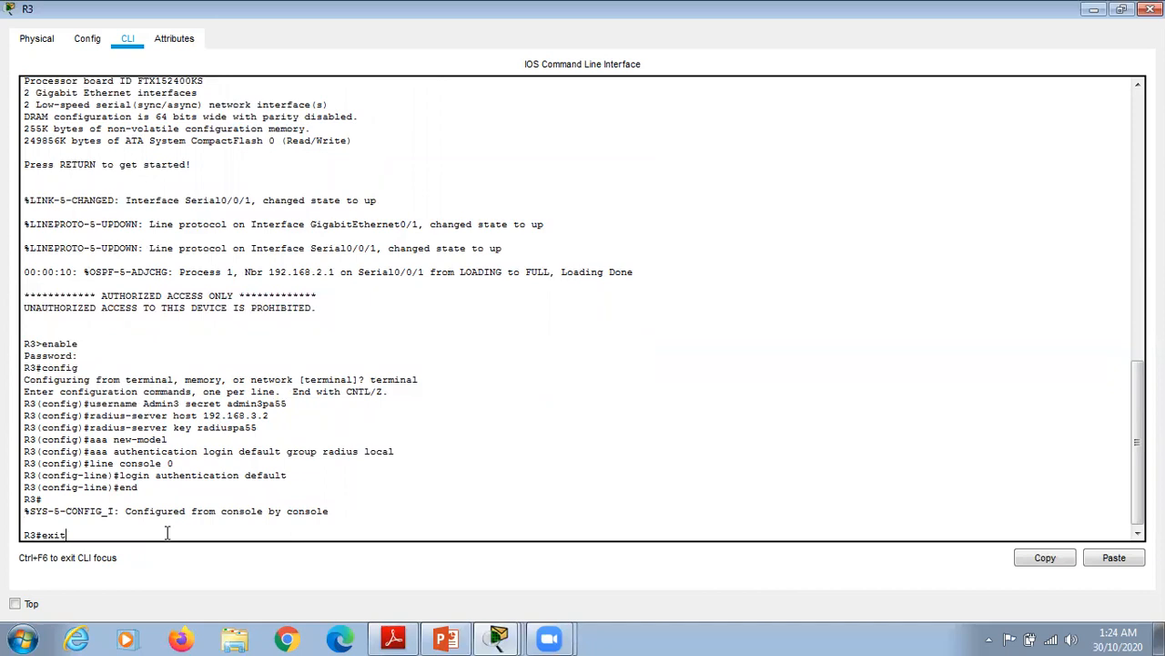
Step: Start a fresh R3 console session and log in as Admin3 with its password
{"action": "key", "text": "Return"}
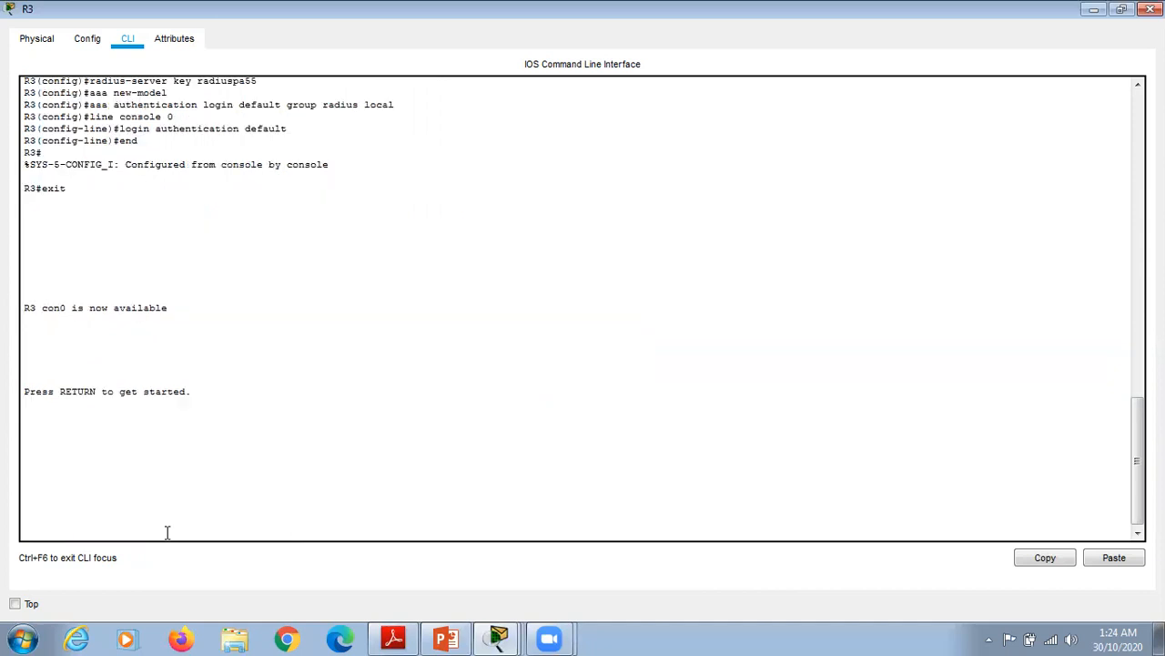
{"action": "key", "text": "Return"}
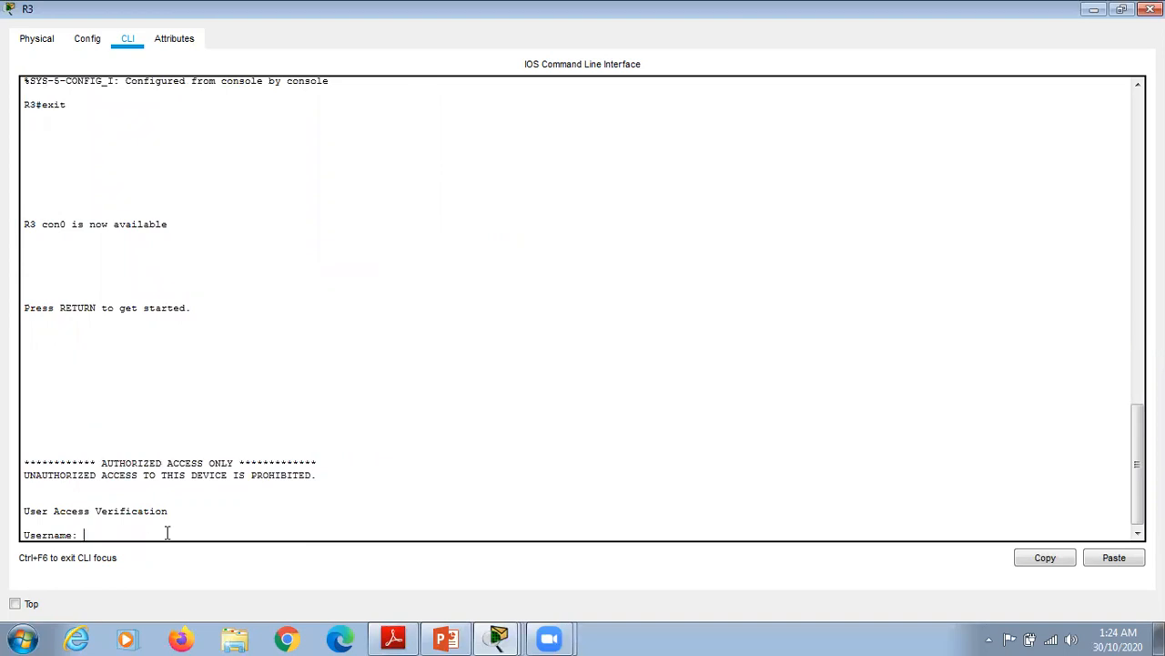
{"action": "type", "text": "Admin3"}
{"action": "key", "text": "Return"}
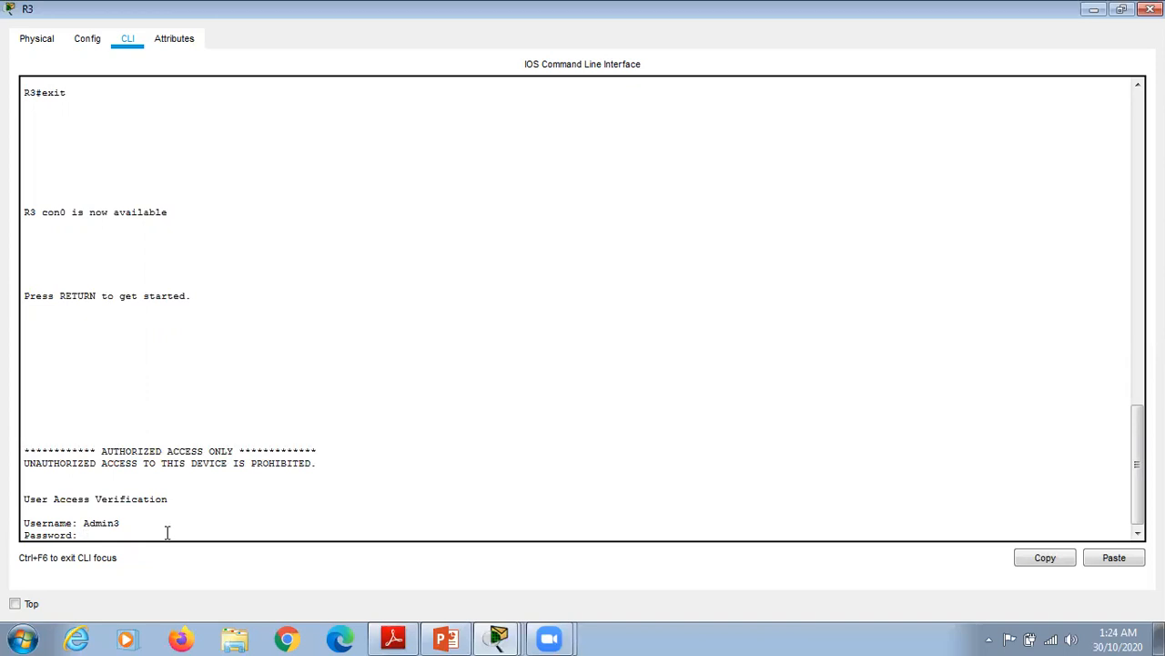
{"action": "key", "text": "Return"}
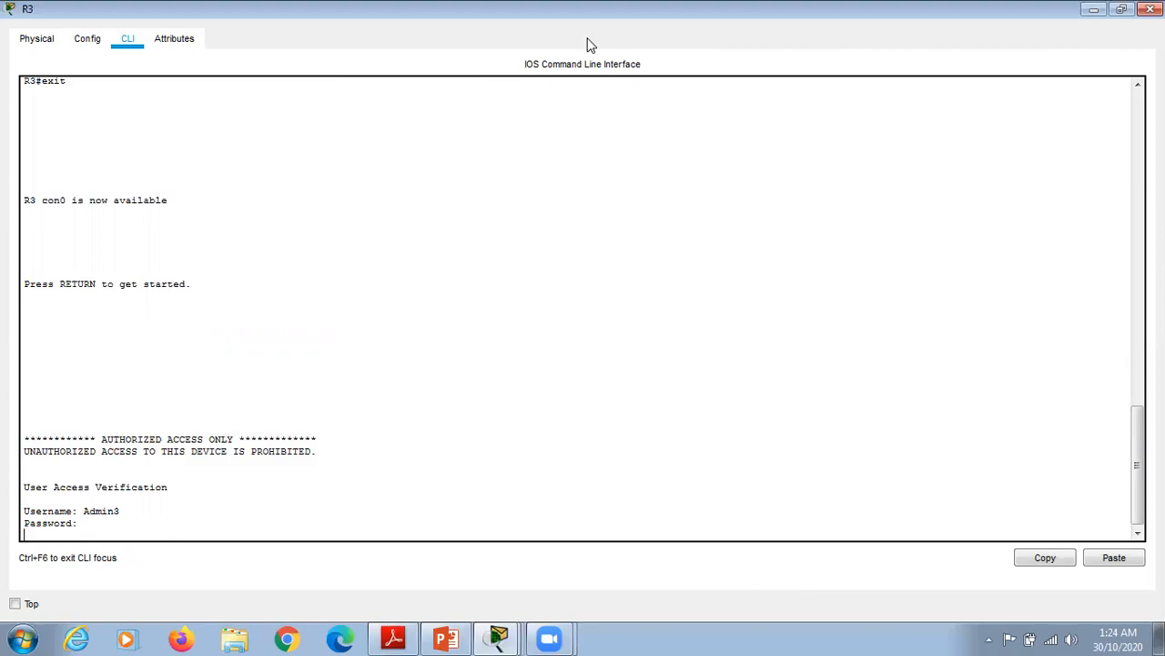
{"action": "key", "text": "Return"}
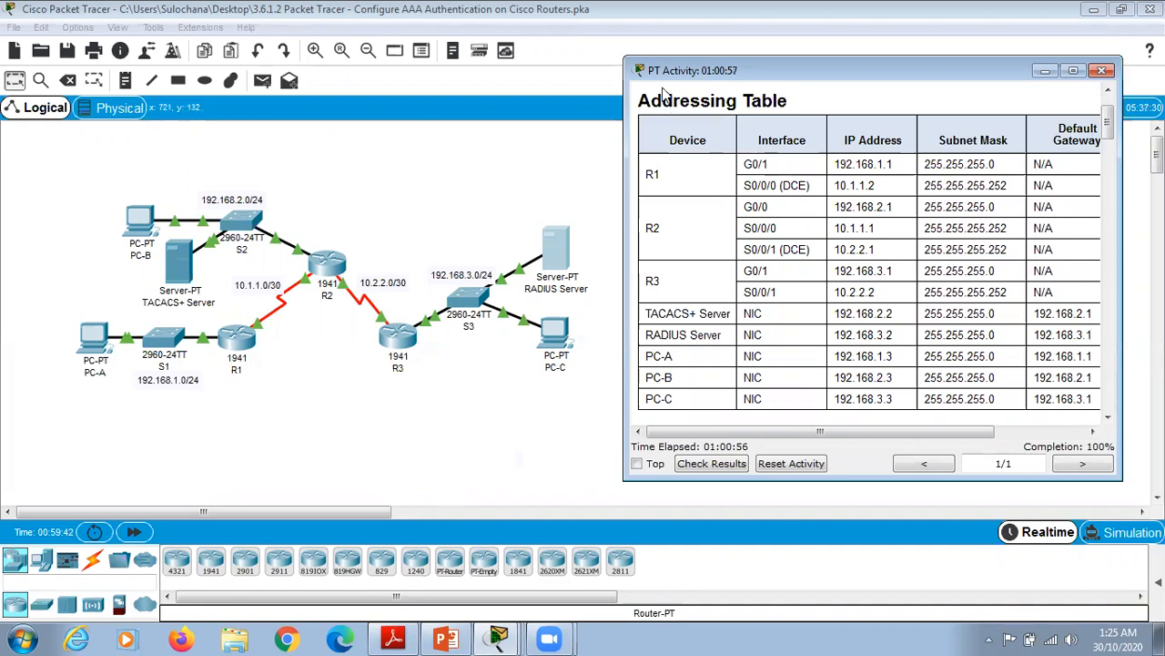
Step: Review the maximized activity's assessment items, all correct at 23/23, then minimize Packet Tracer
{"action": "left_click", "coordinate": [1075, 71]}
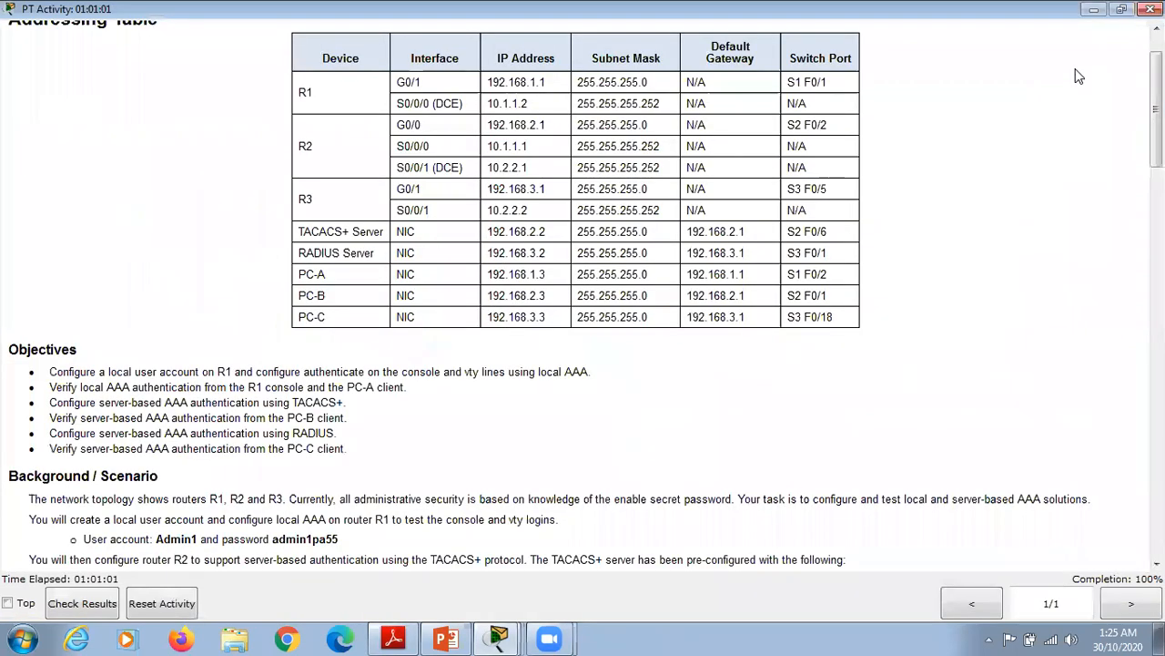
{"action": "left_click", "coordinate": [76, 605]}
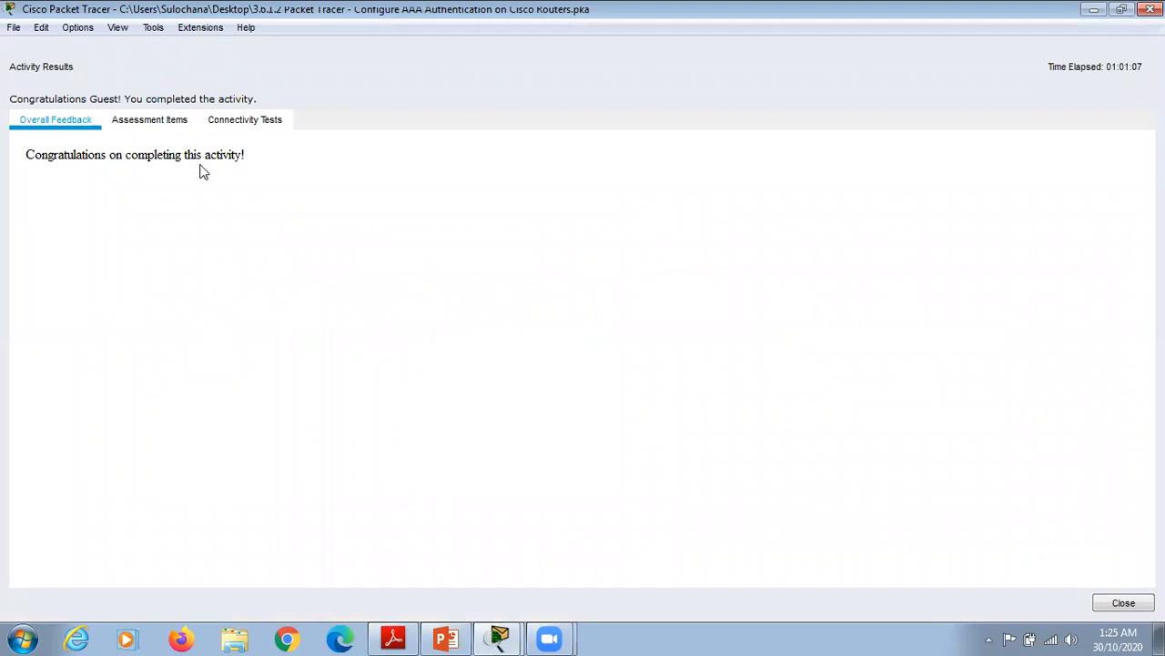
{"action": "left_click", "coordinate": [153, 123]}
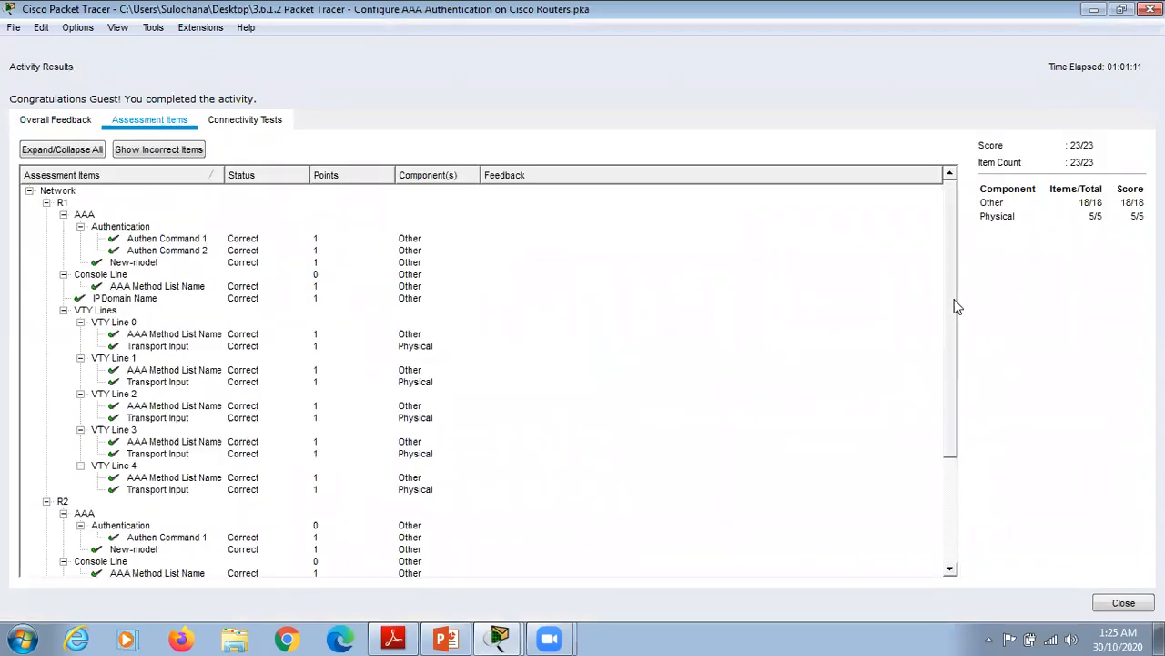
{"action": "mouse_move", "coordinate": [955, 307]}
{"action": "left_mouse_down"}
{"action": "mouse_move", "coordinate": [957, 362]}
{"action": "mouse_move", "coordinate": [947, 307]}
{"action": "left_mouse_up"}
{"action": "scroll", "coordinate": [950, 334], "scroll_direction": "down", "scroll_amount": 5}
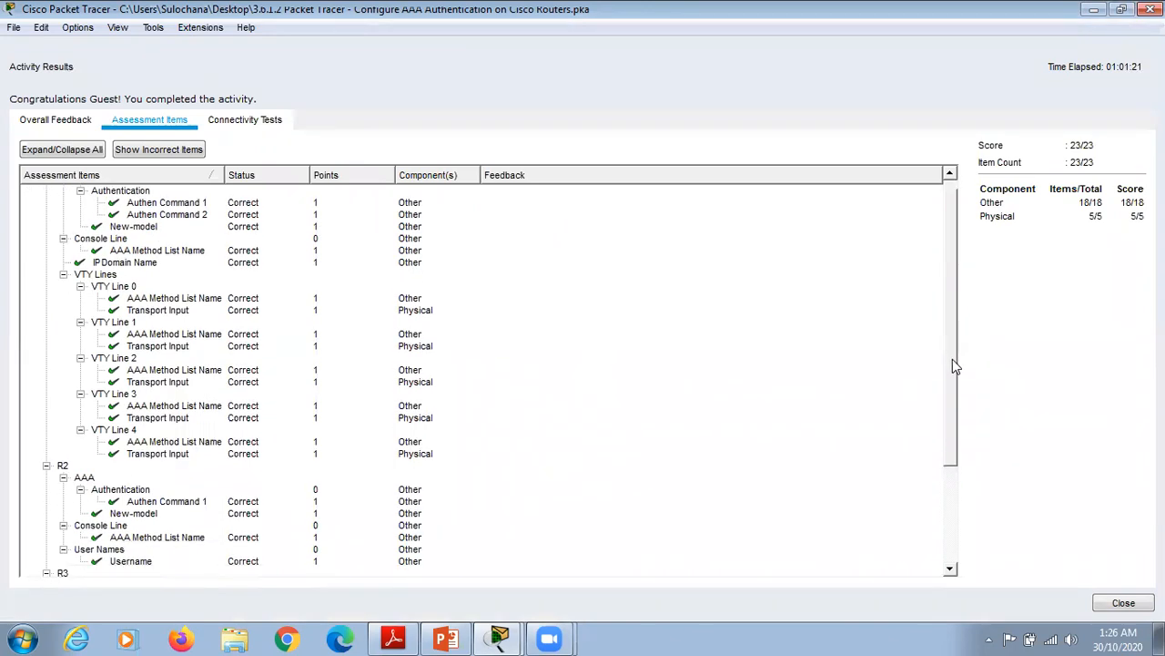
{"action": "left_click_drag", "start_coordinate": [956, 457], "coordinate": [916, 253]}
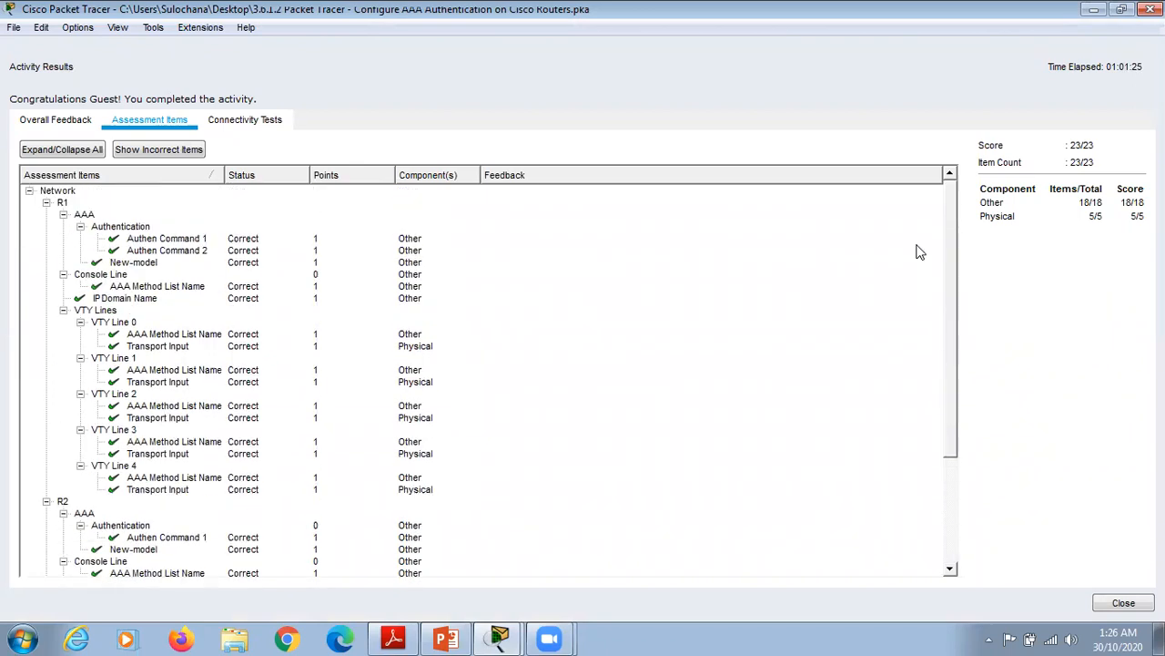
{"action": "left_click", "coordinate": [1093, 9]}
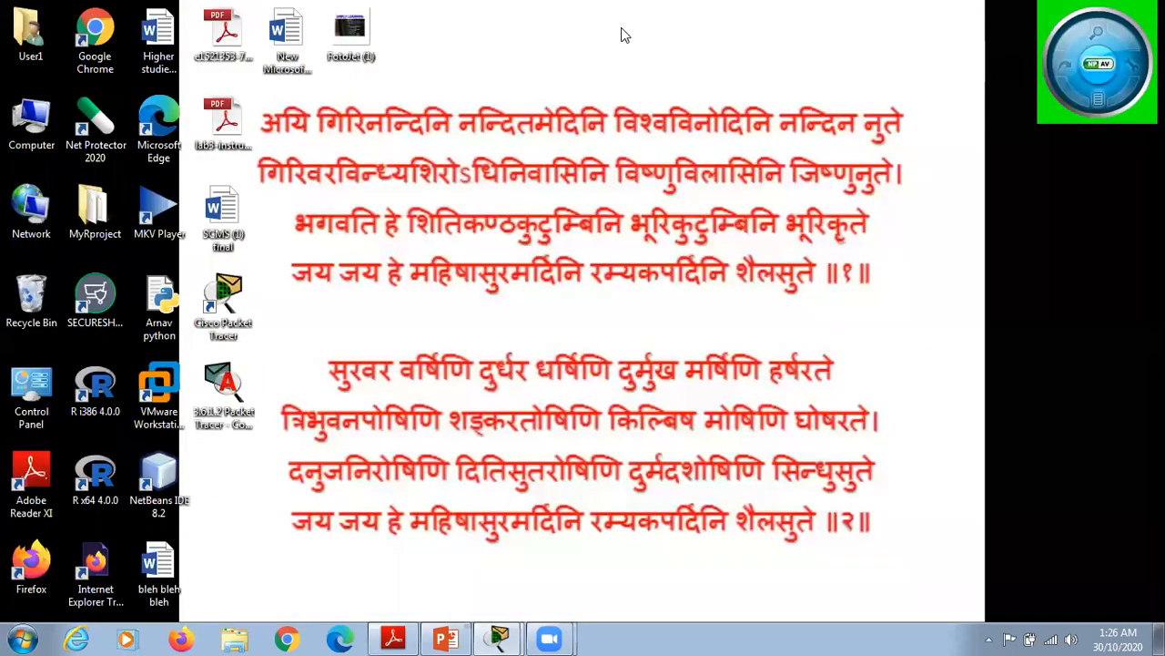